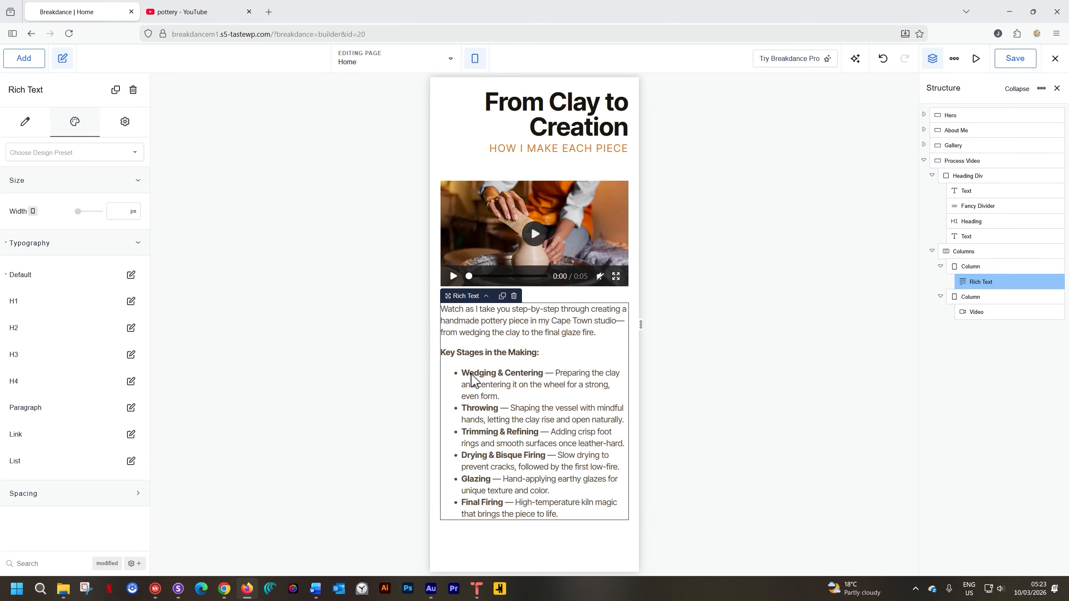
Switch the page preview to desktop size and add a new section below the Process Video section.
left_click(479, 59)
left_click(487, 88)
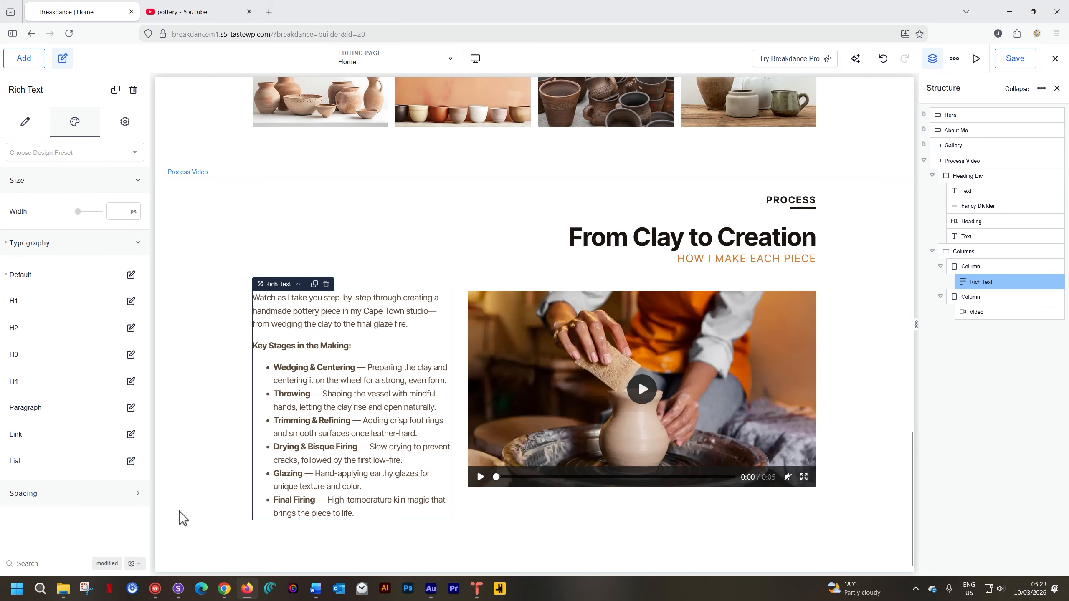
left_click(186, 549)
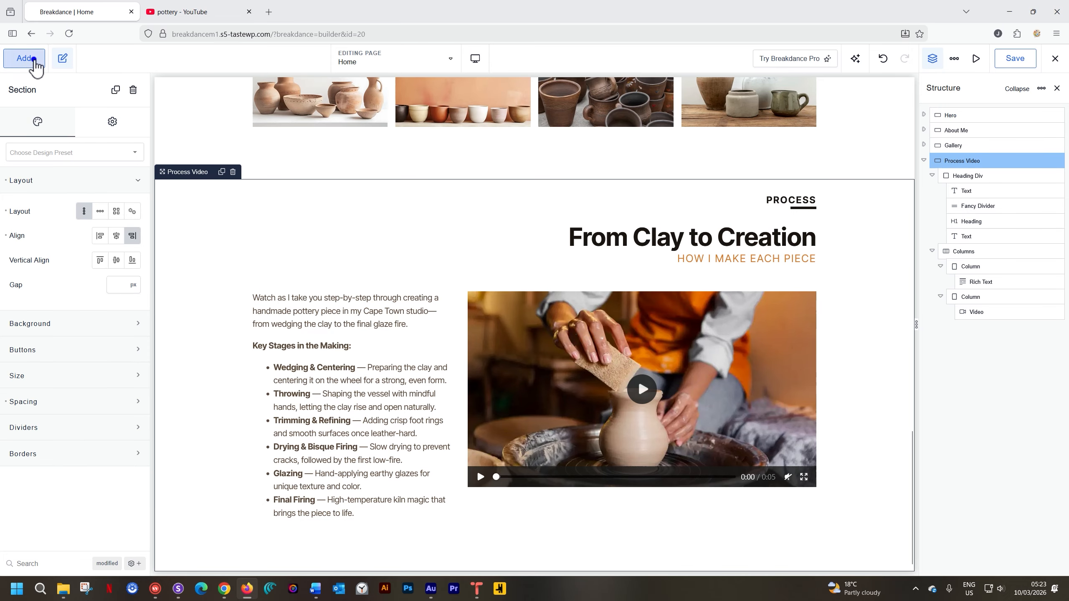
left_click(32, 62)
left_click(46, 198)
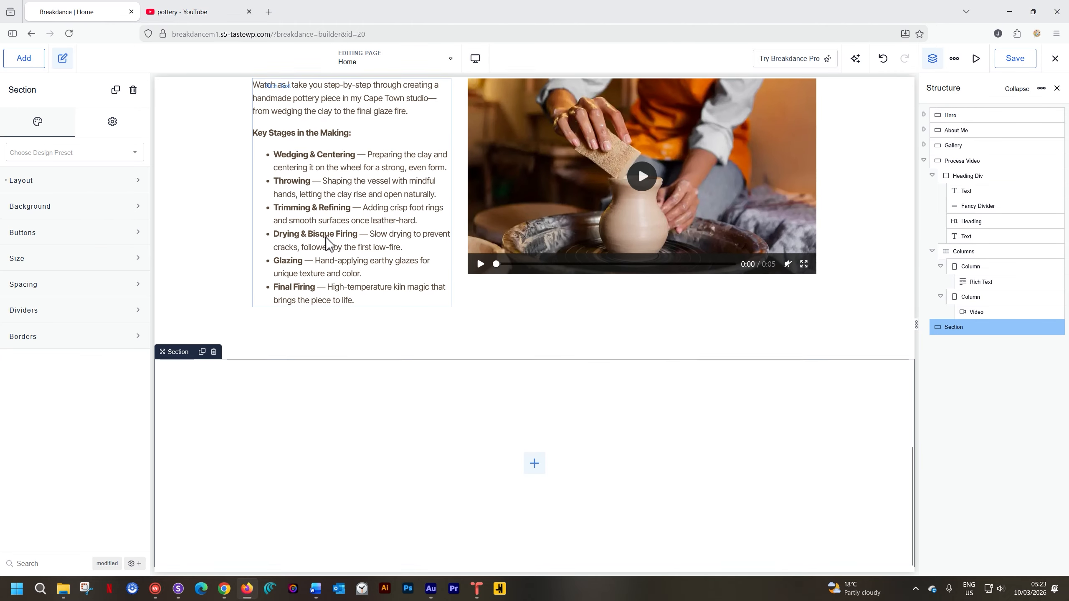
Set the new section's background color to the saved orange palette color #D97C2E.
left_click(67, 209)
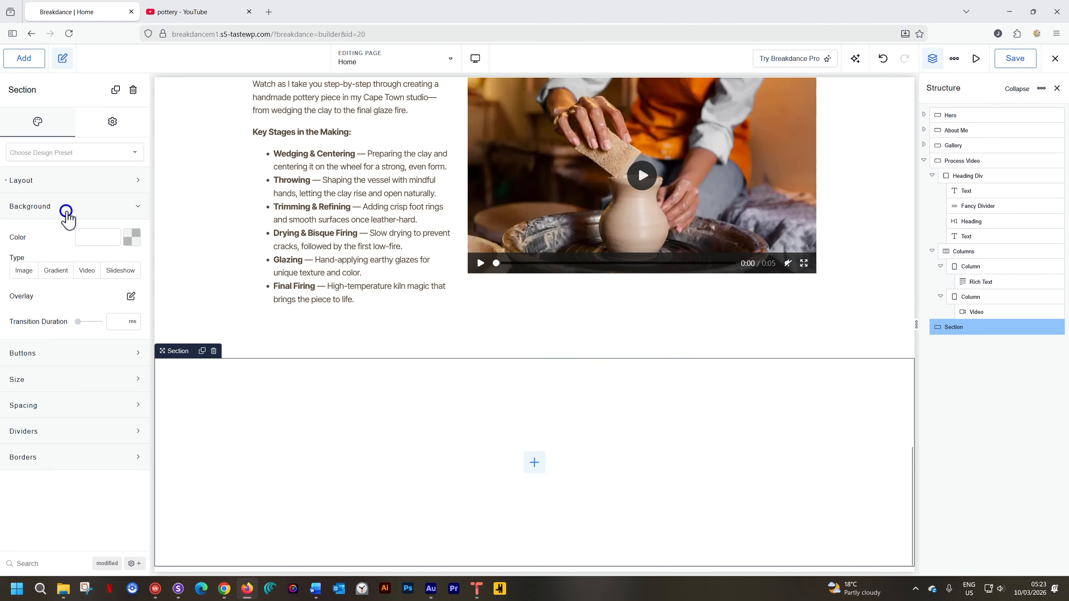
left_click(132, 237)
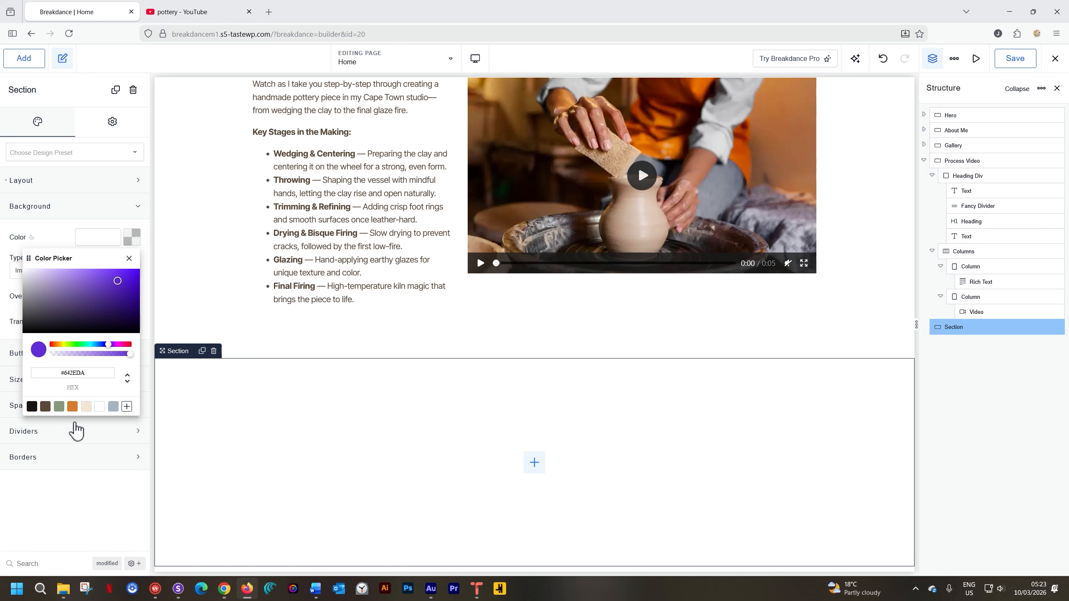
left_click(72, 406)
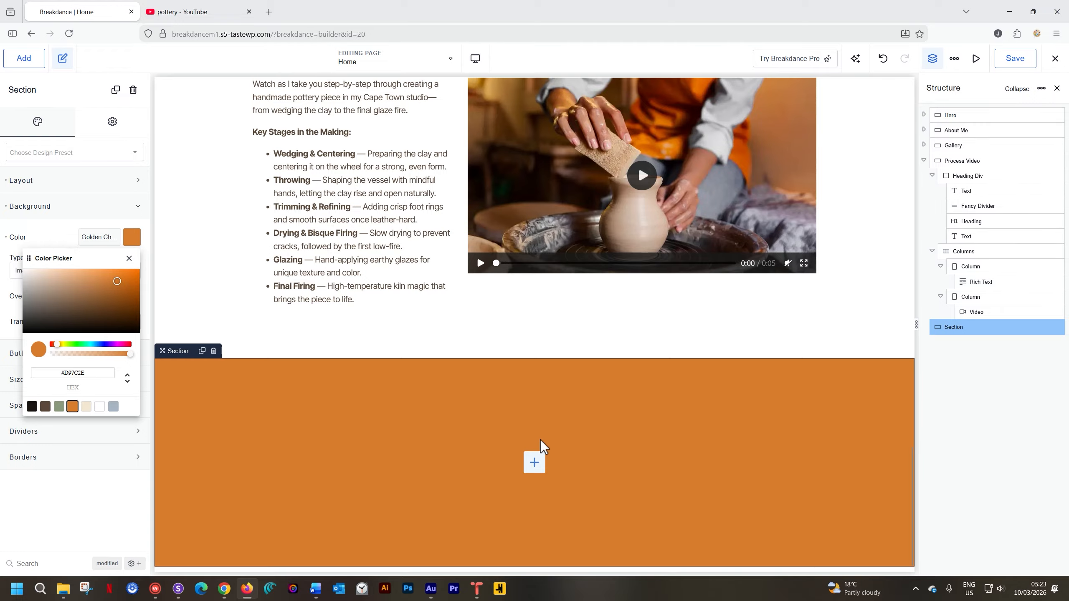
Duplicate the heading div in the About Me section and move the copy into the new orange section.
scroll(715, 428, "up", 15)
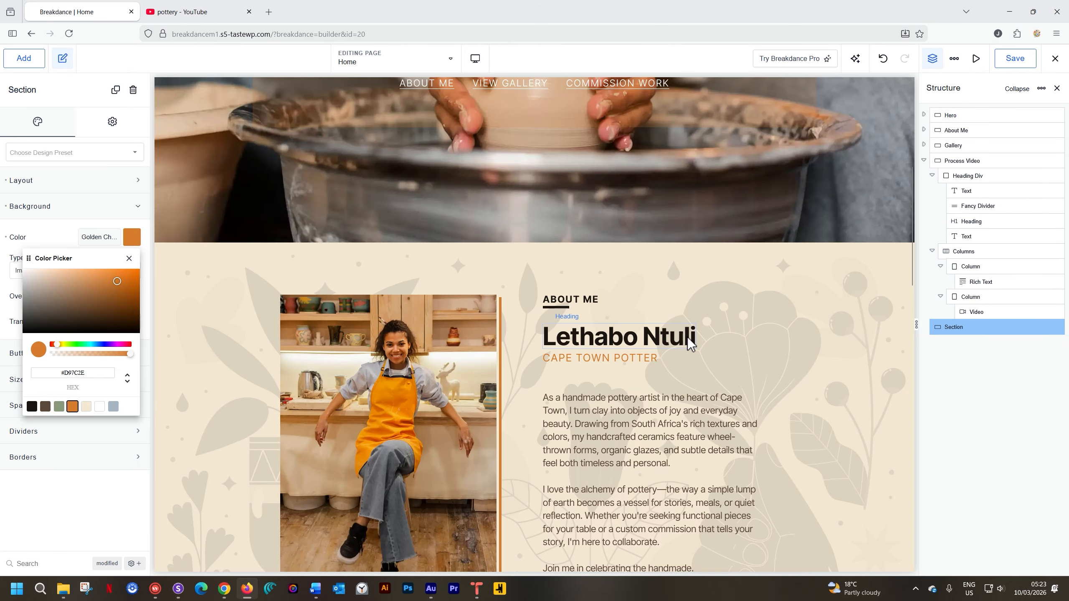
left_click(632, 304)
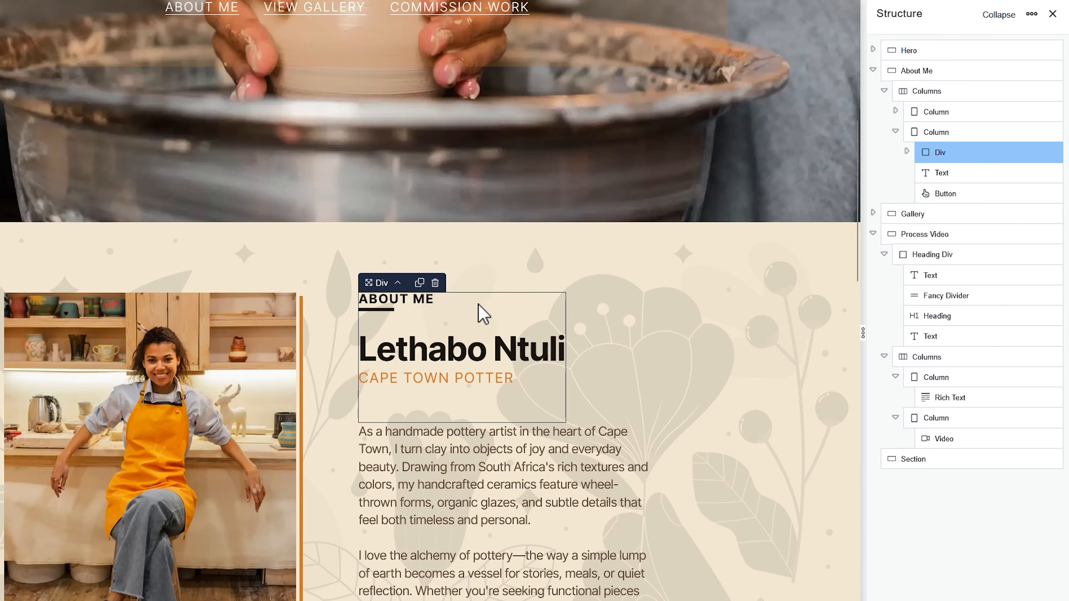
mouse_move(976, 147)
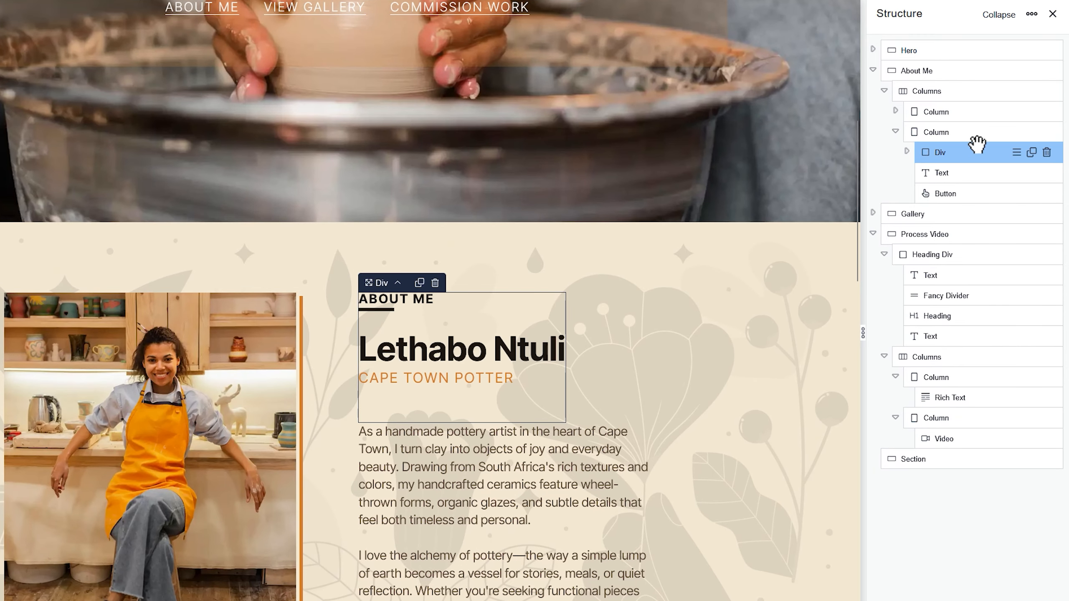
left_click(1033, 154)
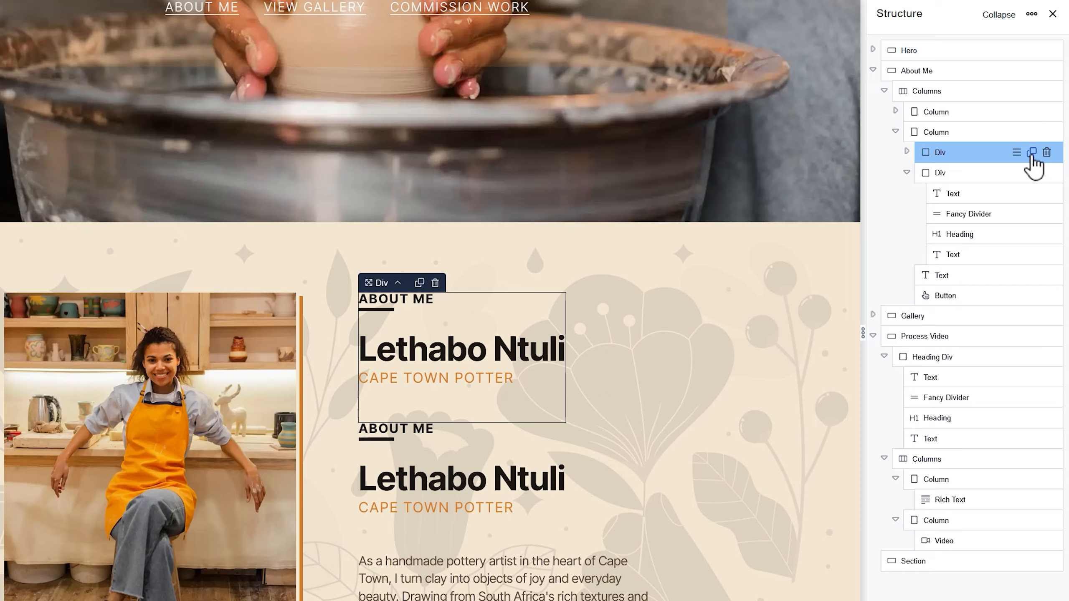
left_click(951, 173)
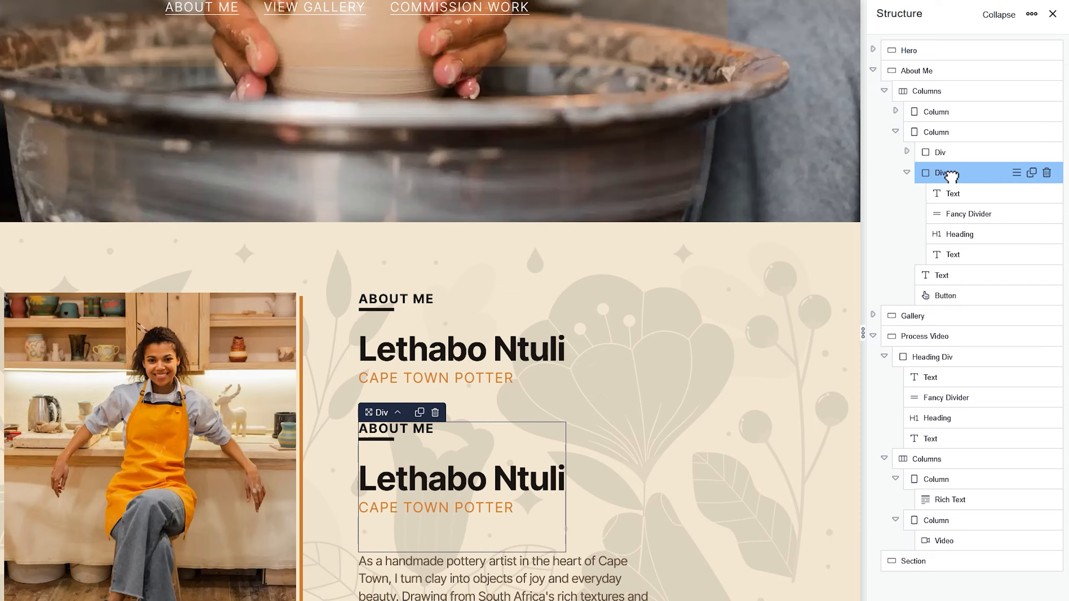
left_click_drag(952, 174, 939, 587)
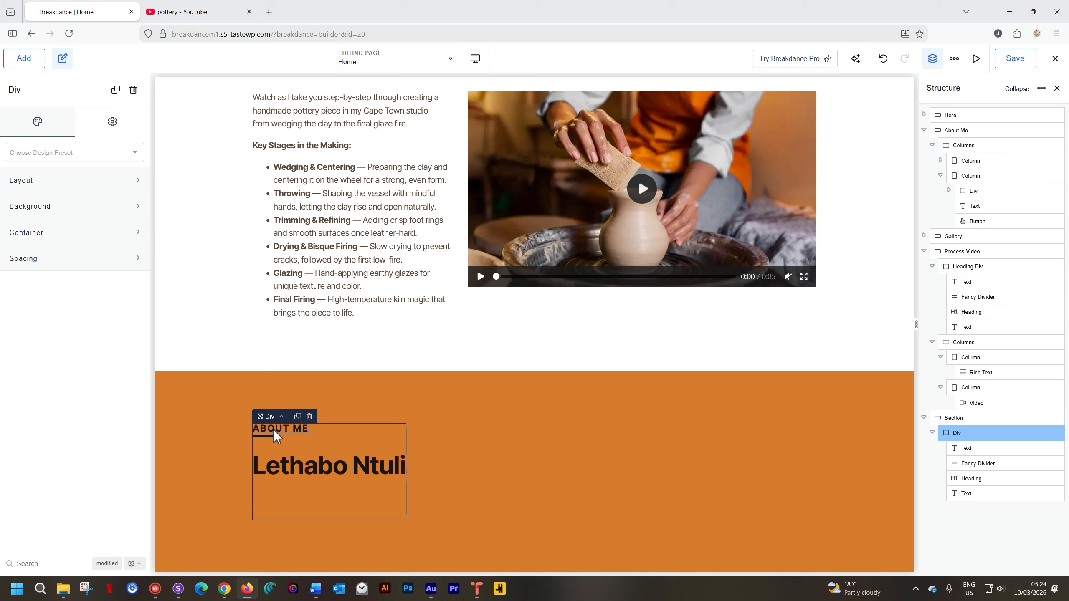
Replace the small label above the divider in the orange section with "TESTIMONIALS".
left_click(305, 469)
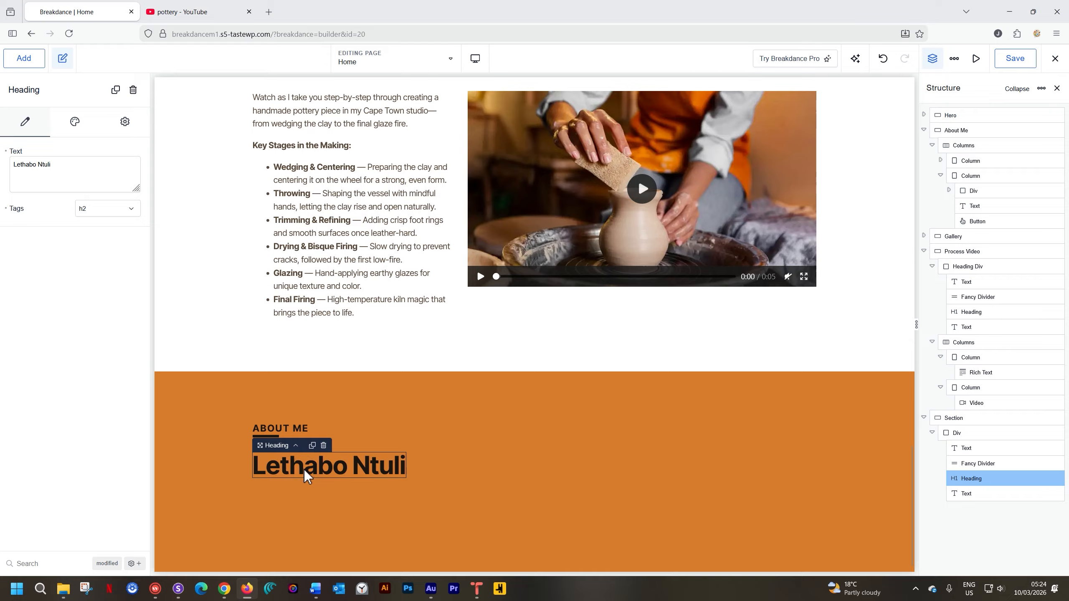
left_click(284, 430)
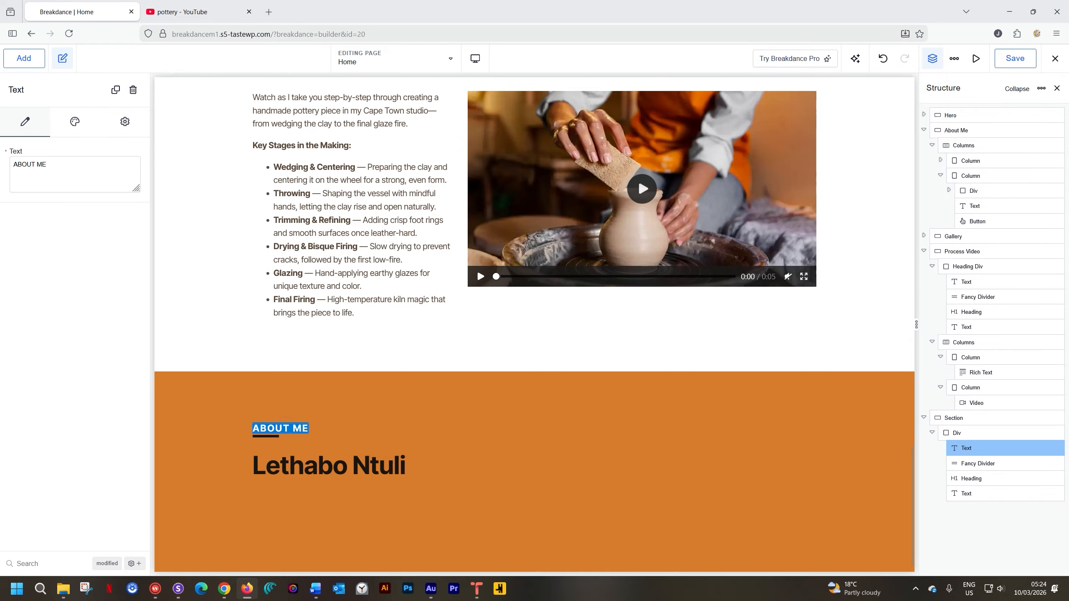
type("t")
type("TESTIM")
type("ONAILS")
key("BackSpace")
key("BackSpace")
key("BackSpace")
key("BackSpace")
type("IALS")
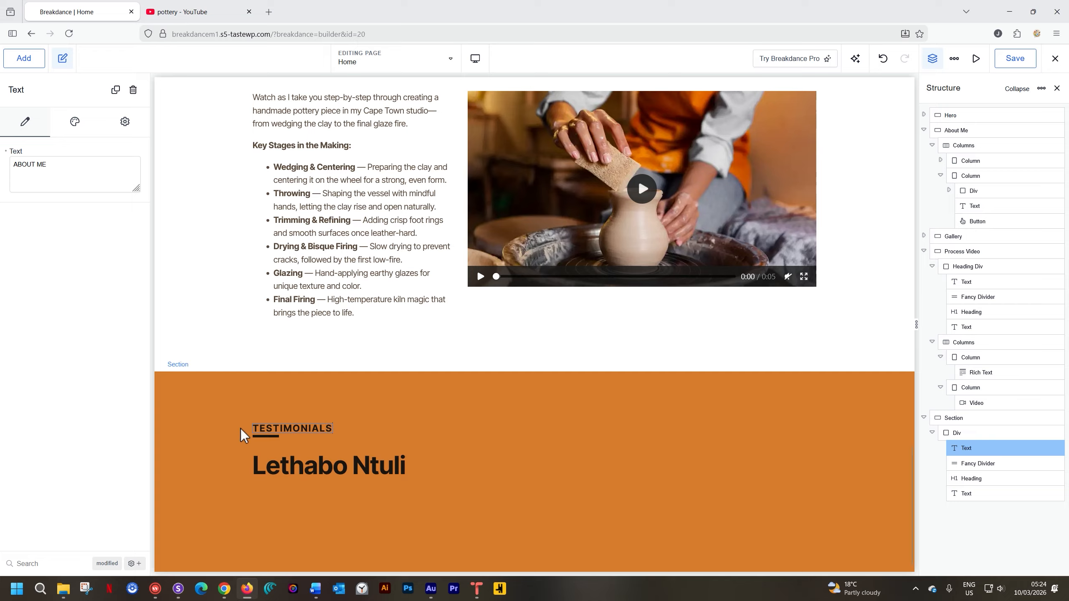
Change the main heading text in the orange section to "Customers".
left_click(290, 466)
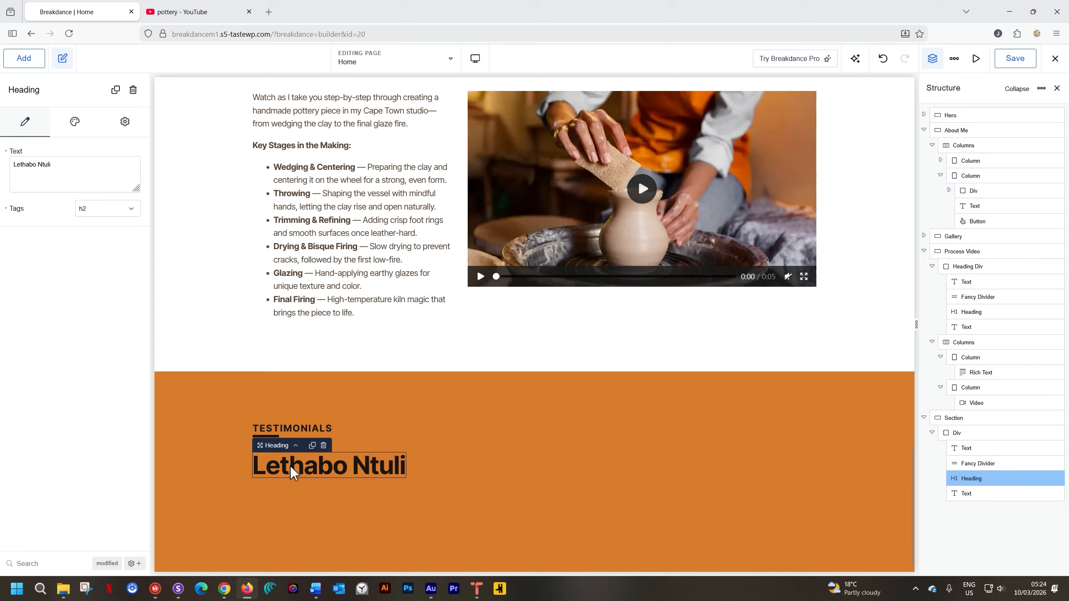
triple_click(291, 466)
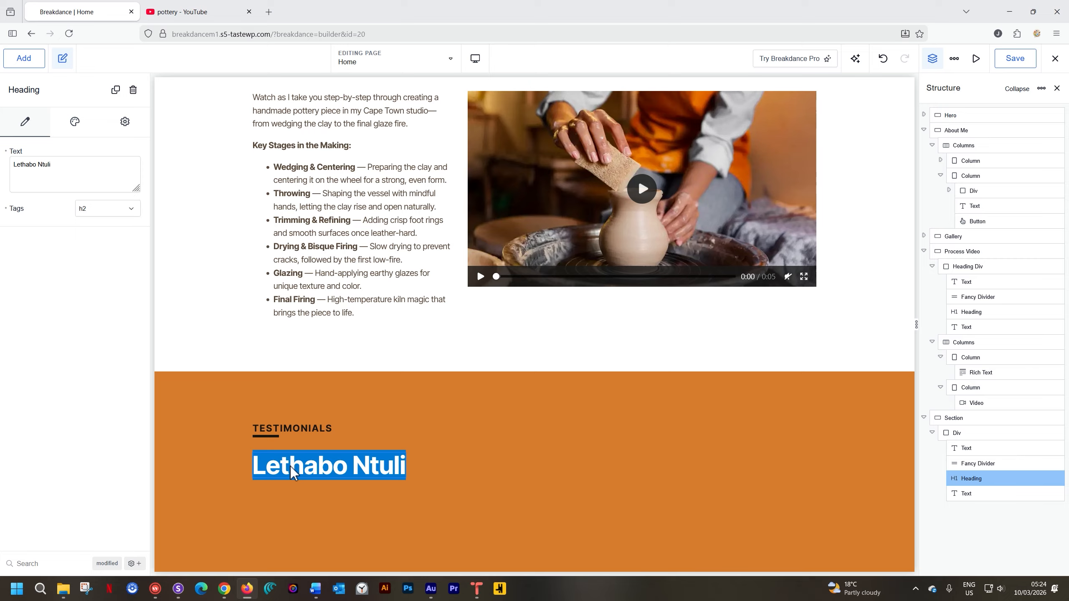
type("Cust")
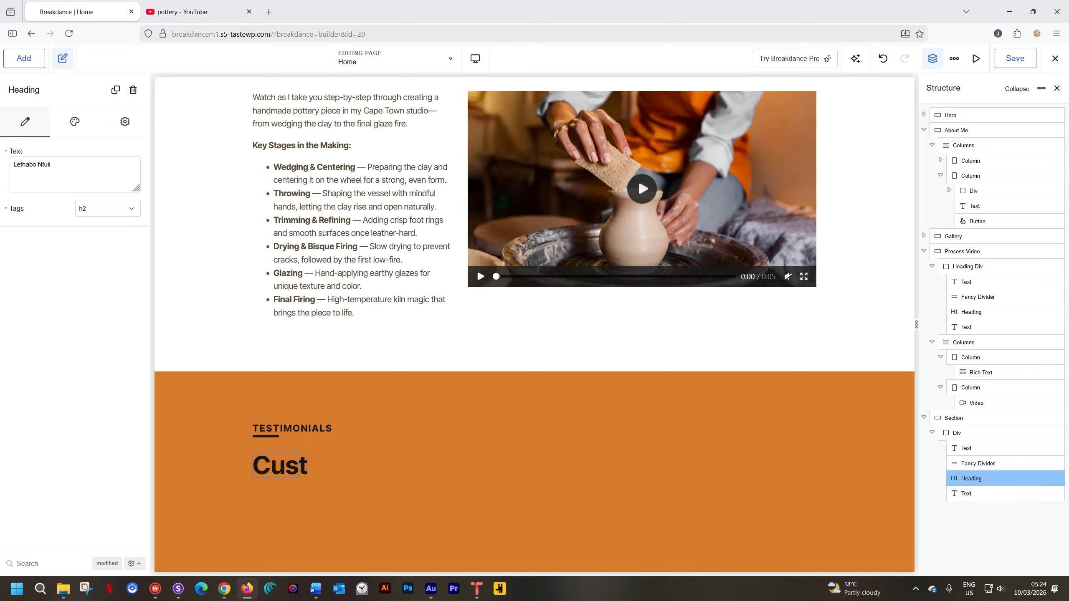
type("omers")
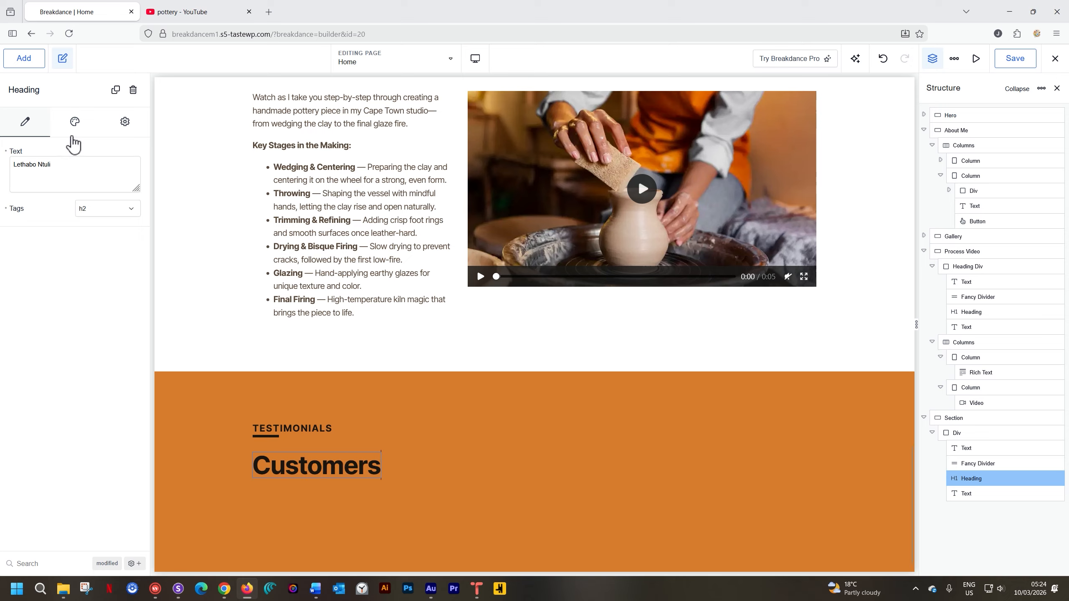
Set the "Customers" heading's typography color to White.
left_click(76, 124)
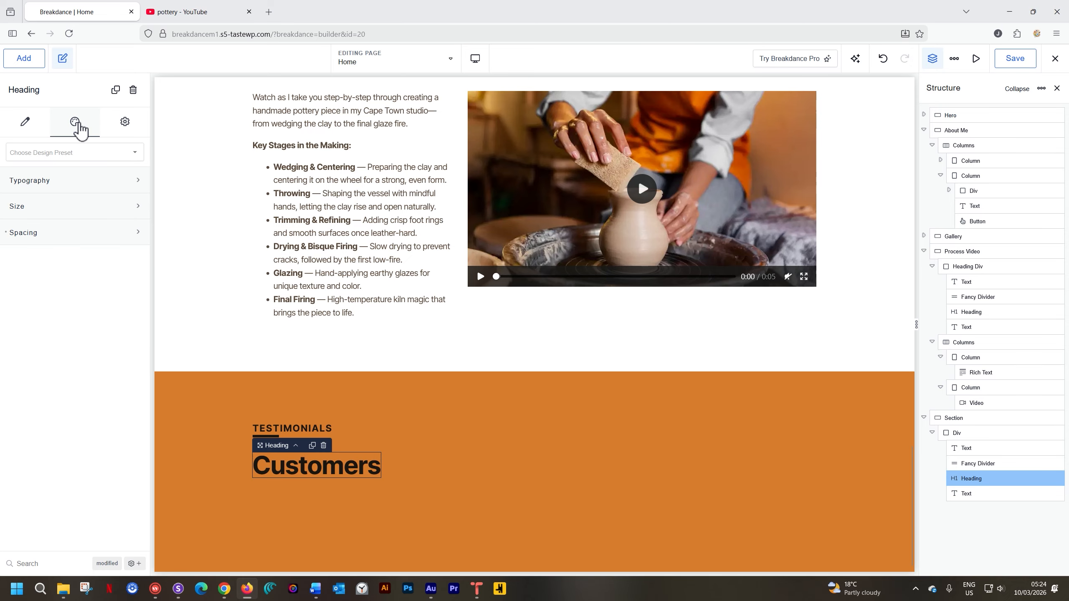
left_click(75, 182)
left_click(133, 211)
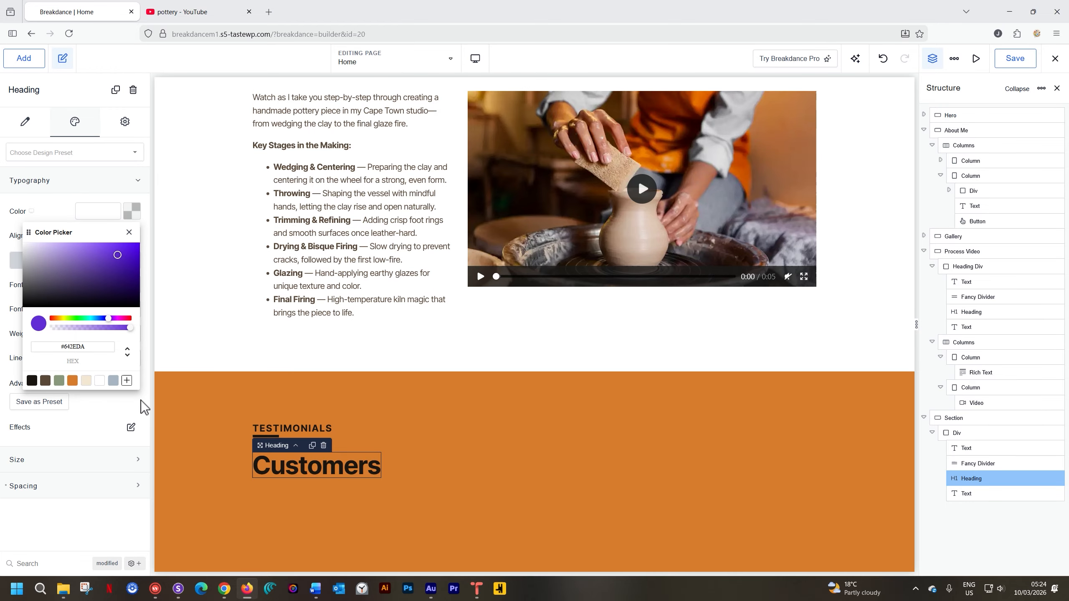
left_click(100, 381)
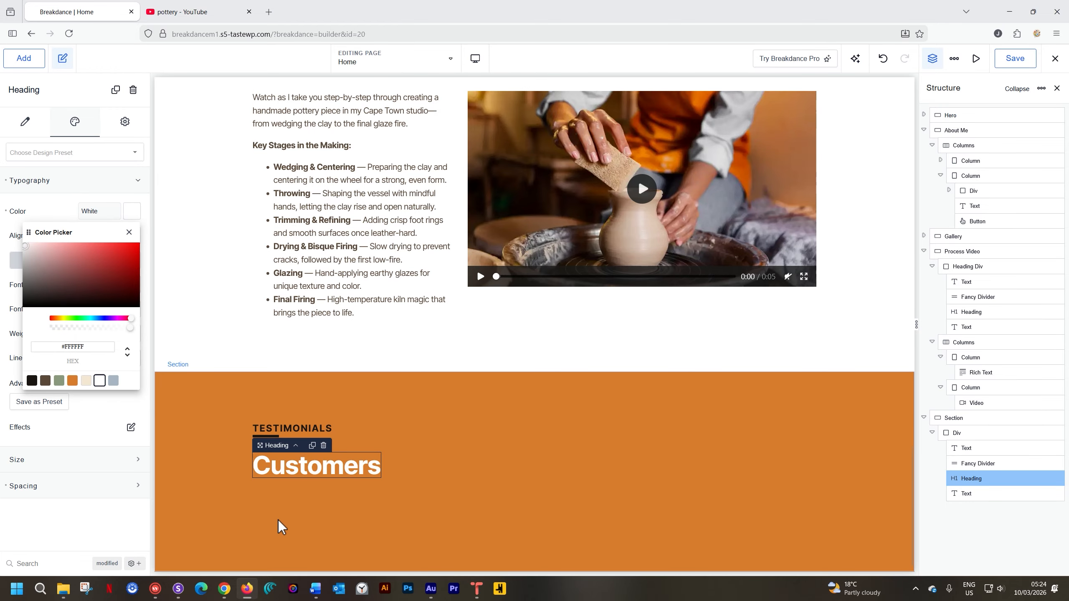
Set the color of the subtitle text below the "Customers" heading to Coffee Bean.
left_click(280, 489)
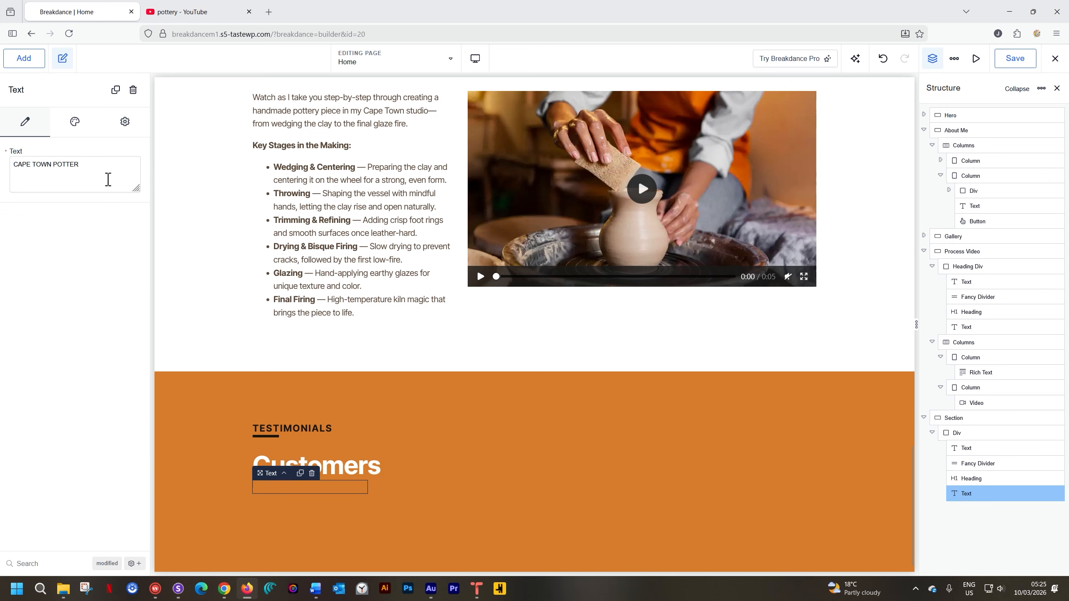
left_click(74, 122)
left_click(81, 208)
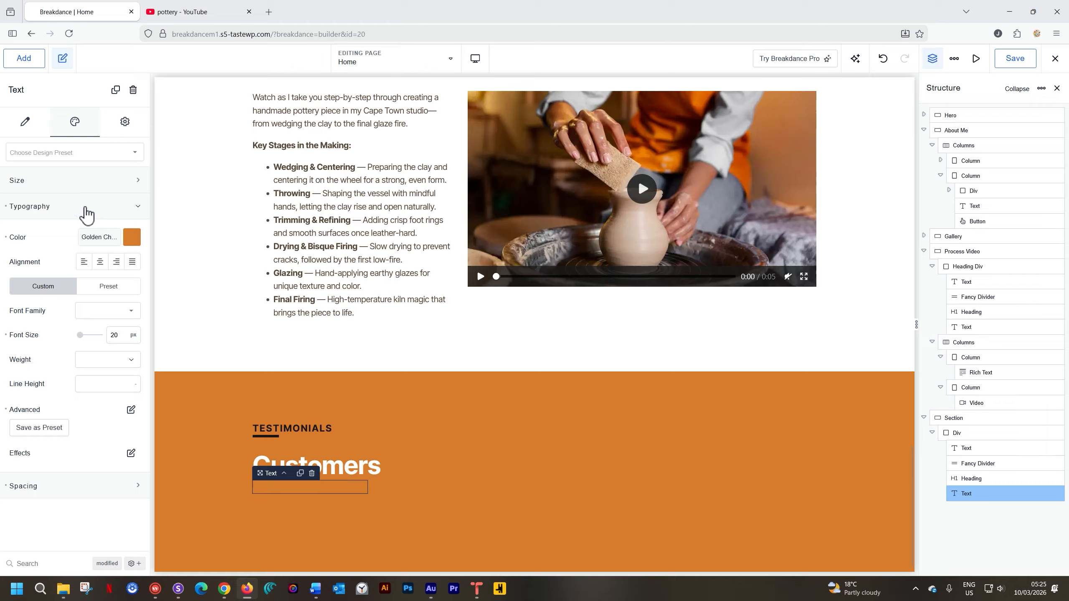
left_click(136, 237)
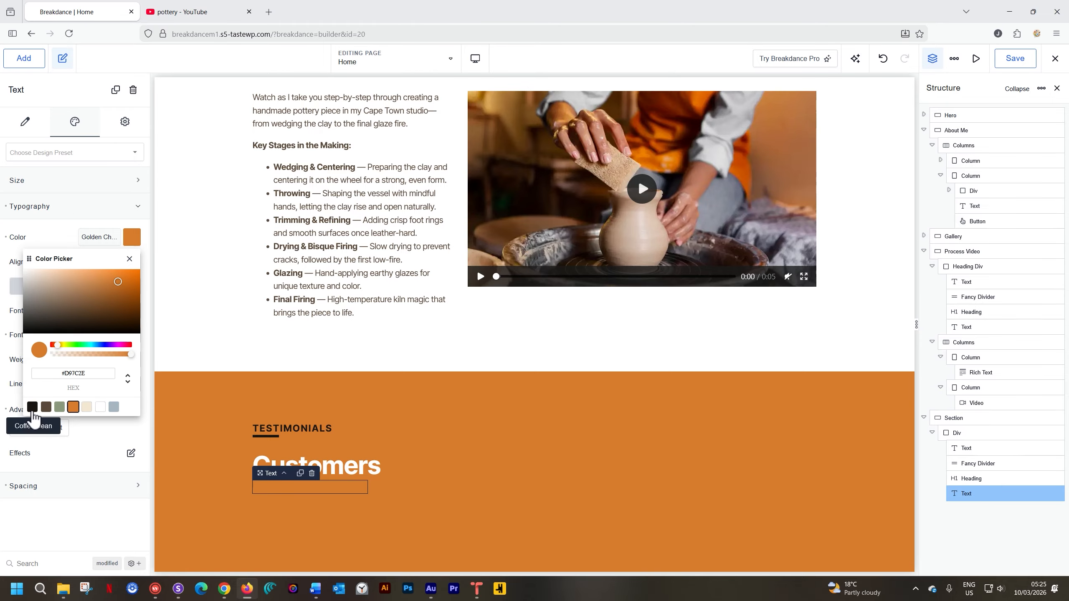
left_click(33, 407)
Replace the subtitle below the "Customers" heading with "LATEST COMMISSIONED WORK".
left_click(280, 490)
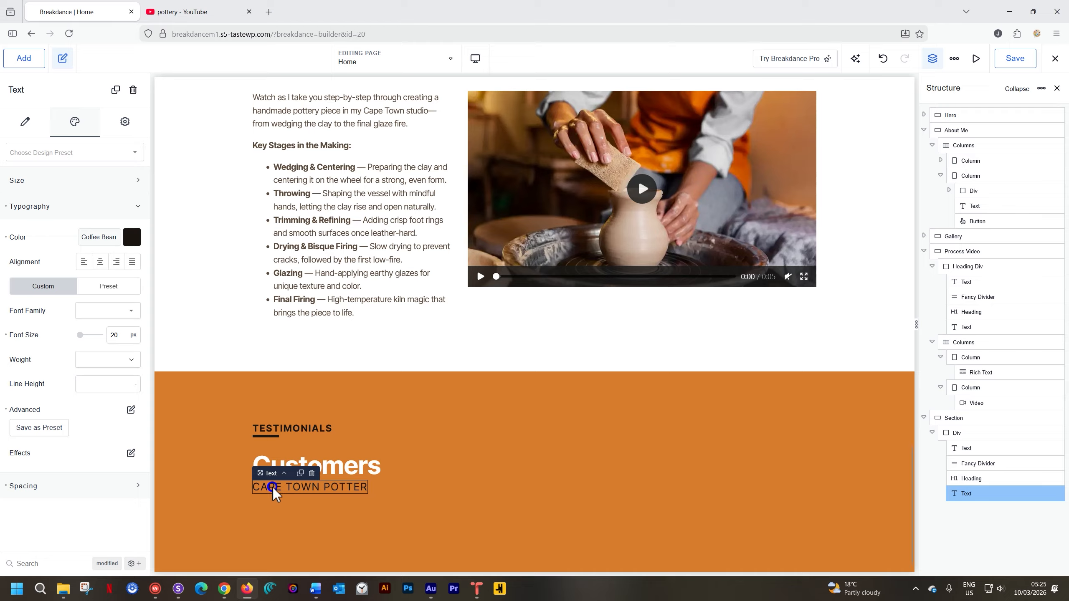
triple_click(272, 488)
type("LAT")
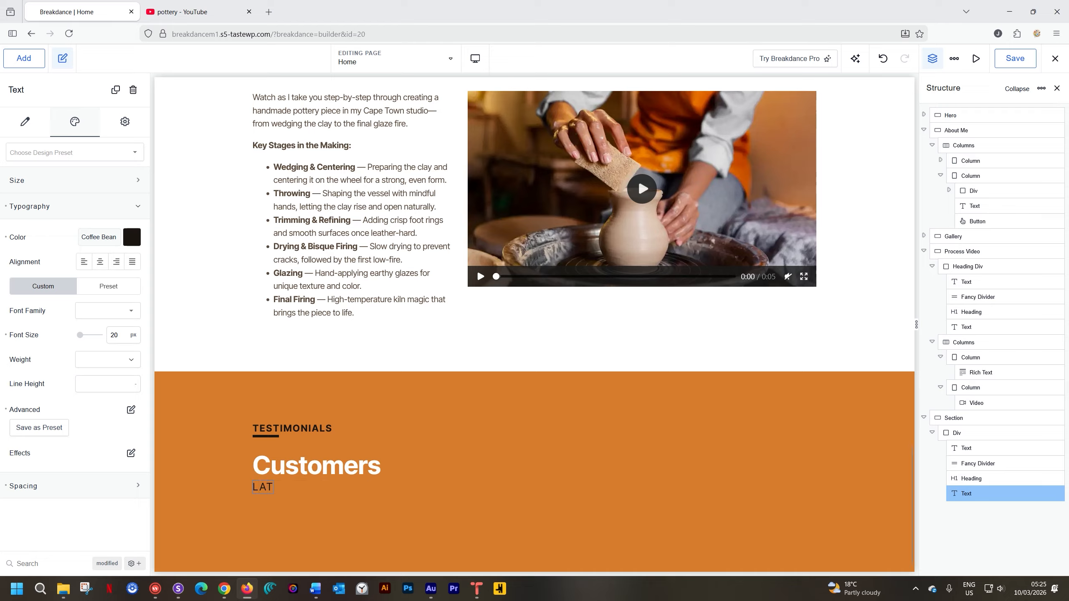
type("EST COMMISSIONED WORK")
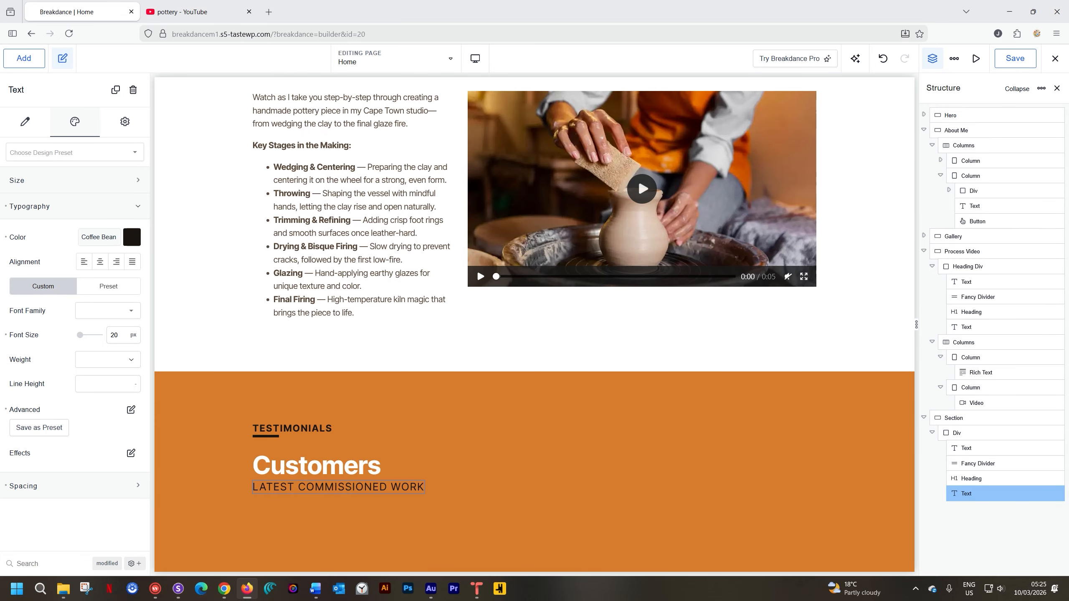
Add a Grid element to the testimonials section below the heading div.
left_click(511, 454)
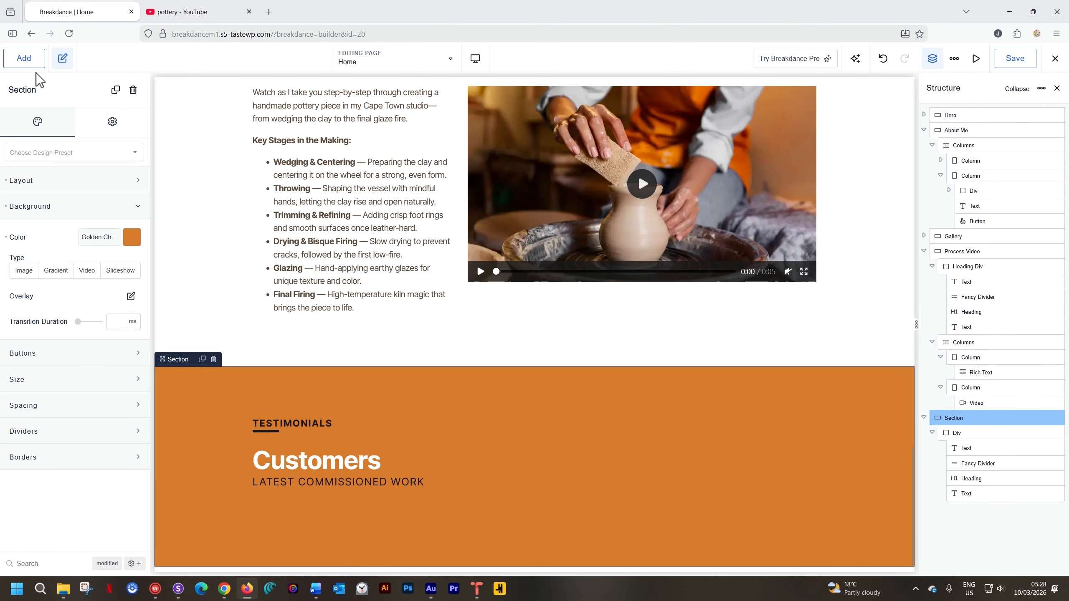
left_click(32, 61)
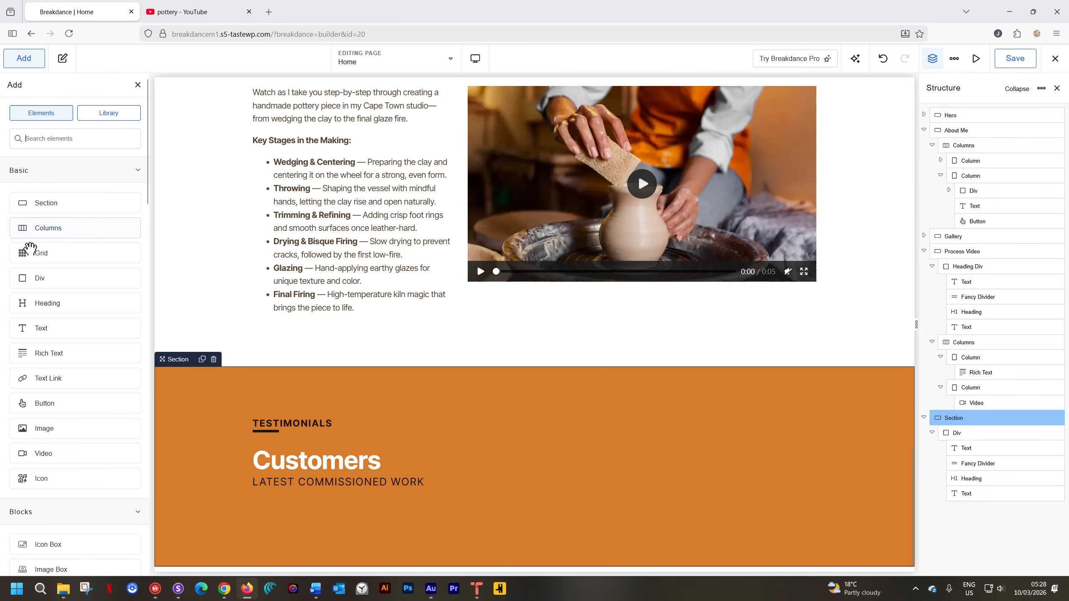
left_click(59, 261)
scroll(353, 384, "down", 2)
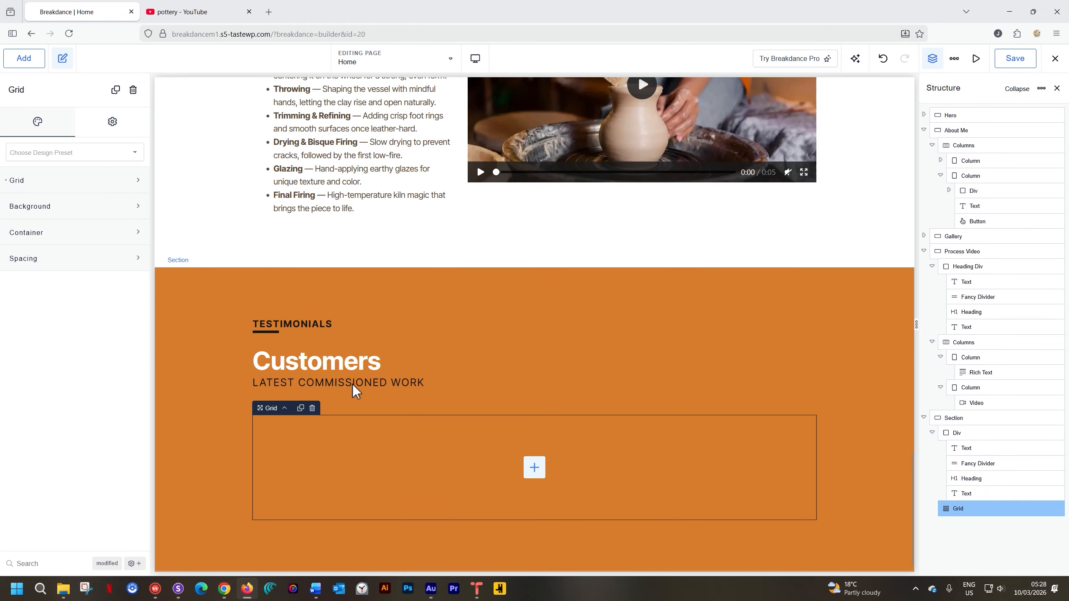
Add a Simple Testimonial element inside the empty grid of the testimonials section.
left_click(530, 469)
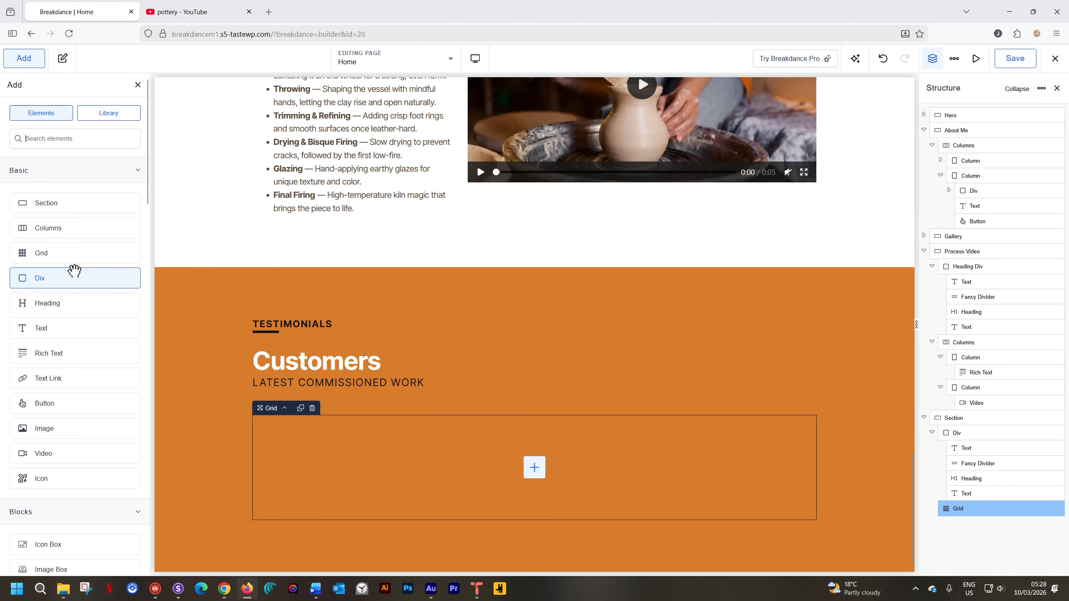
scroll(74, 271, "down", 4)
scroll(74, 270, "down", 3)
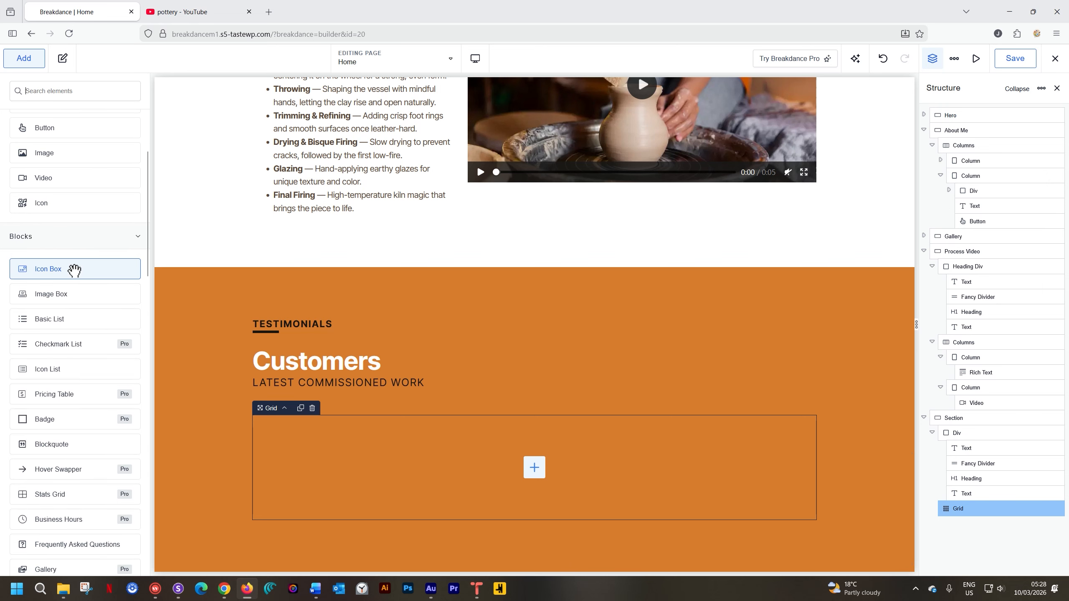
scroll(74, 270, "up", 5)
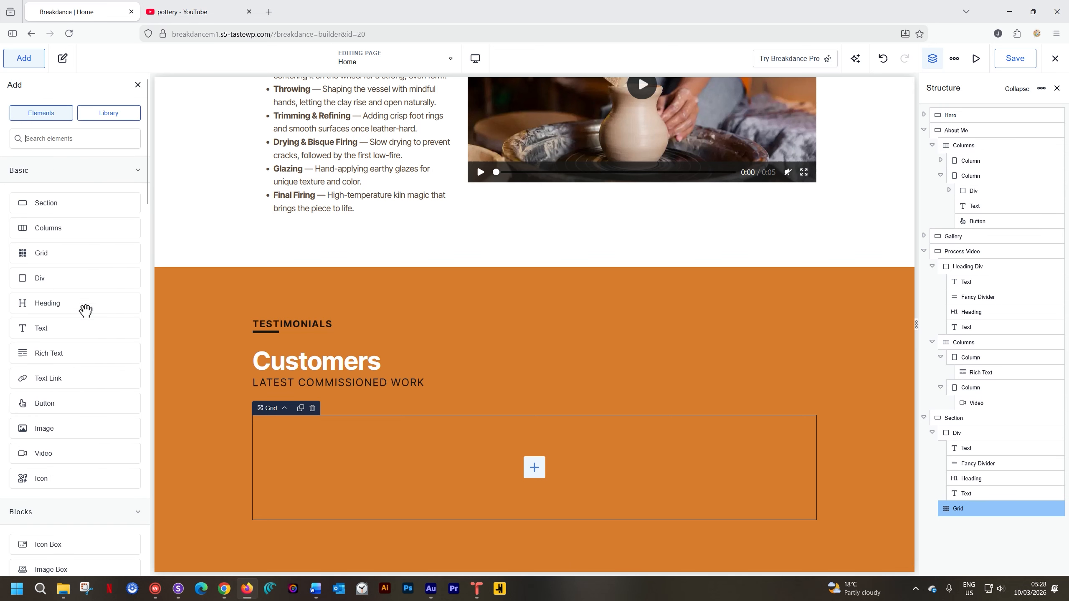
scroll(97, 301, "down", 5)
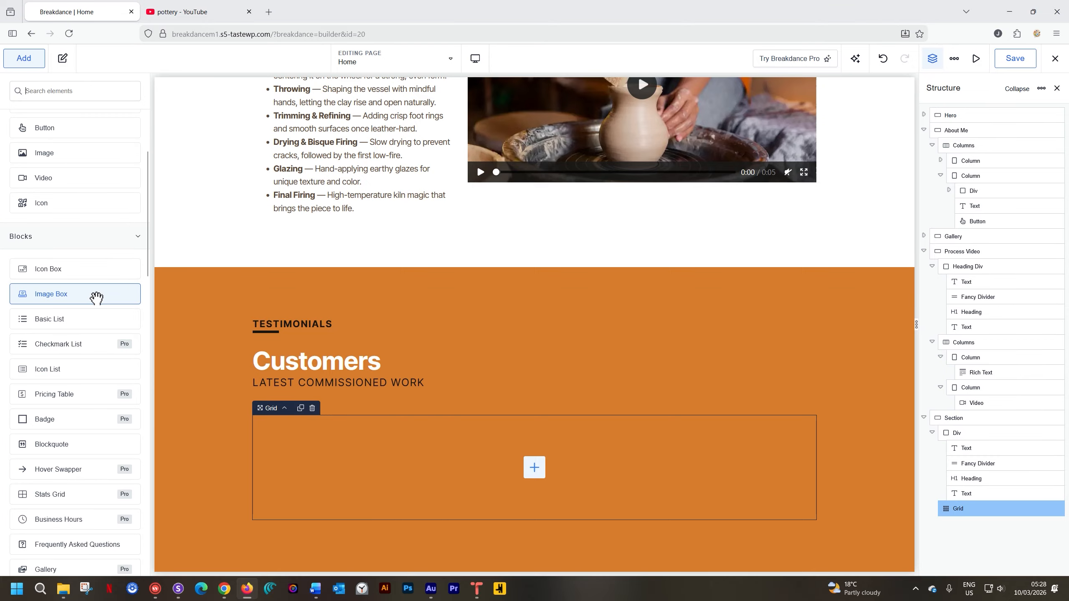
scroll(97, 298, "down", 8)
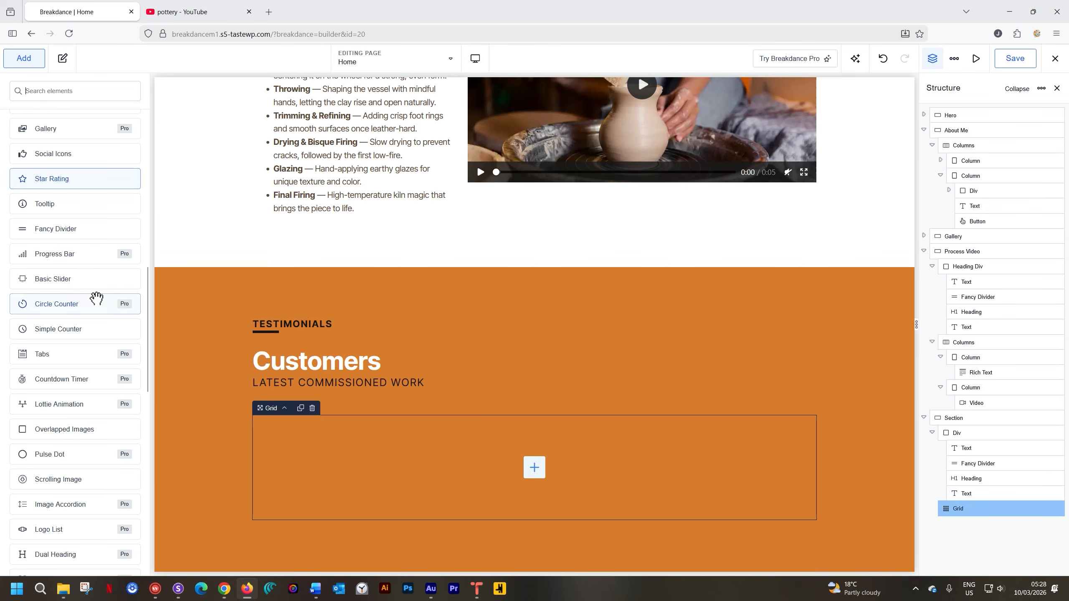
scroll(97, 298, "down", 4)
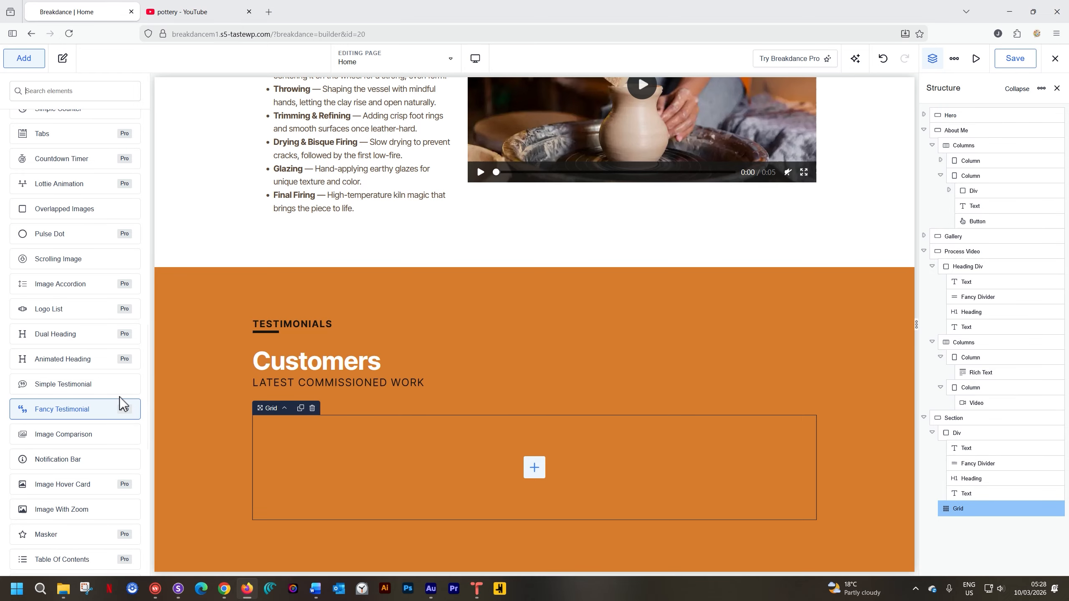
left_click(100, 385)
scroll(346, 377, "down", 4)
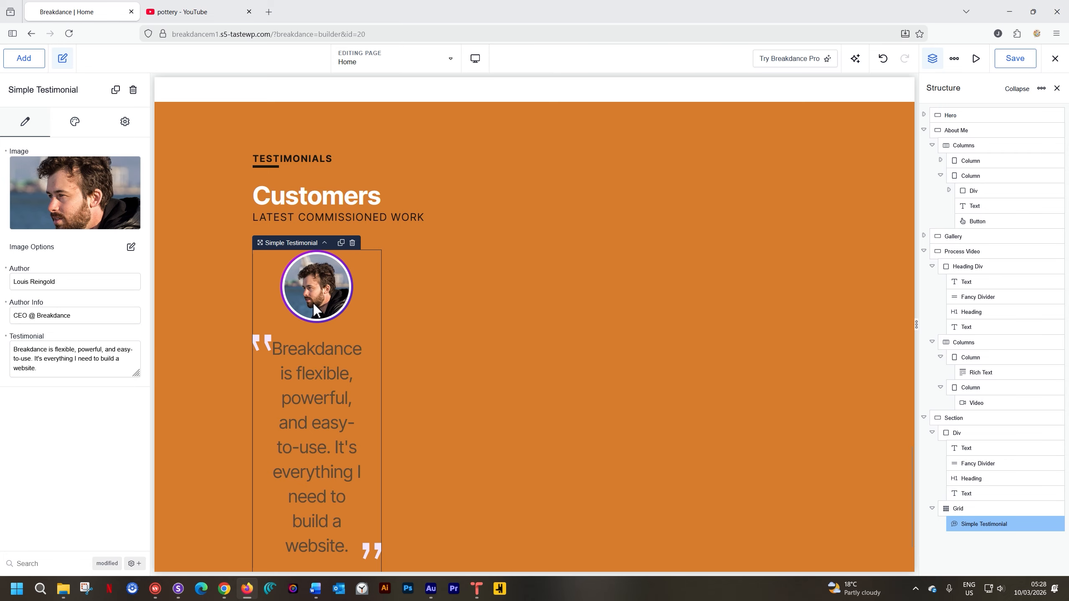
Set the testimonials grid to 3 items per row with 50 px of space between items.
left_click(436, 305)
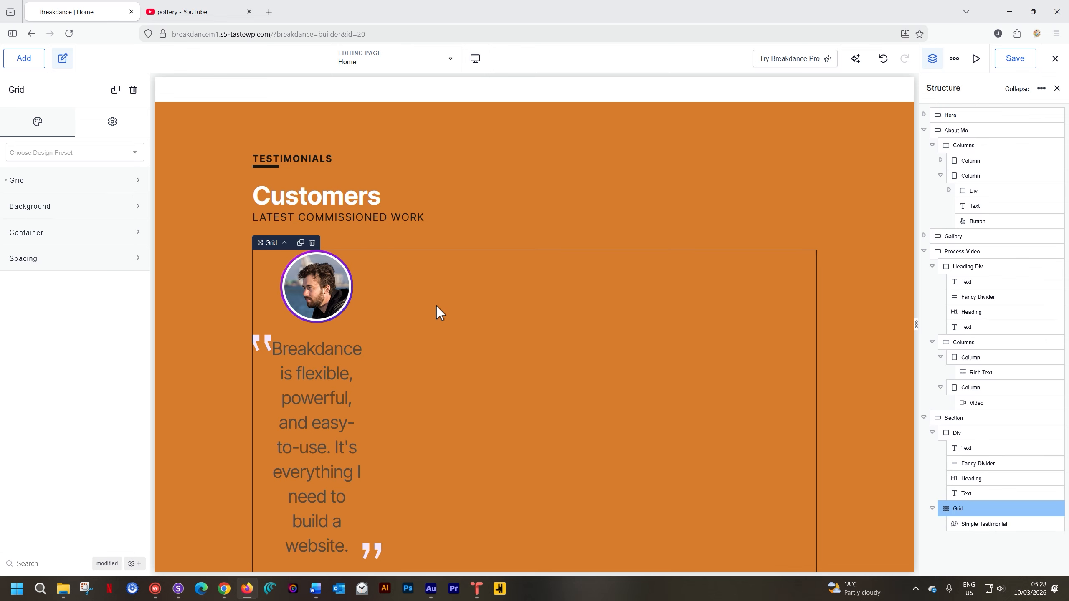
left_click(53, 186)
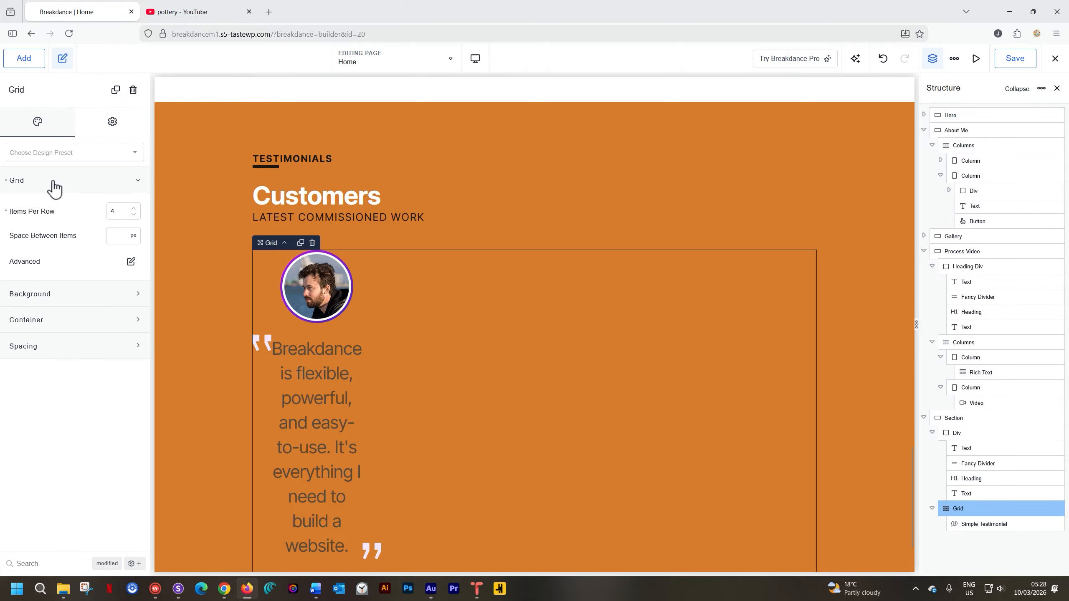
left_click(133, 215)
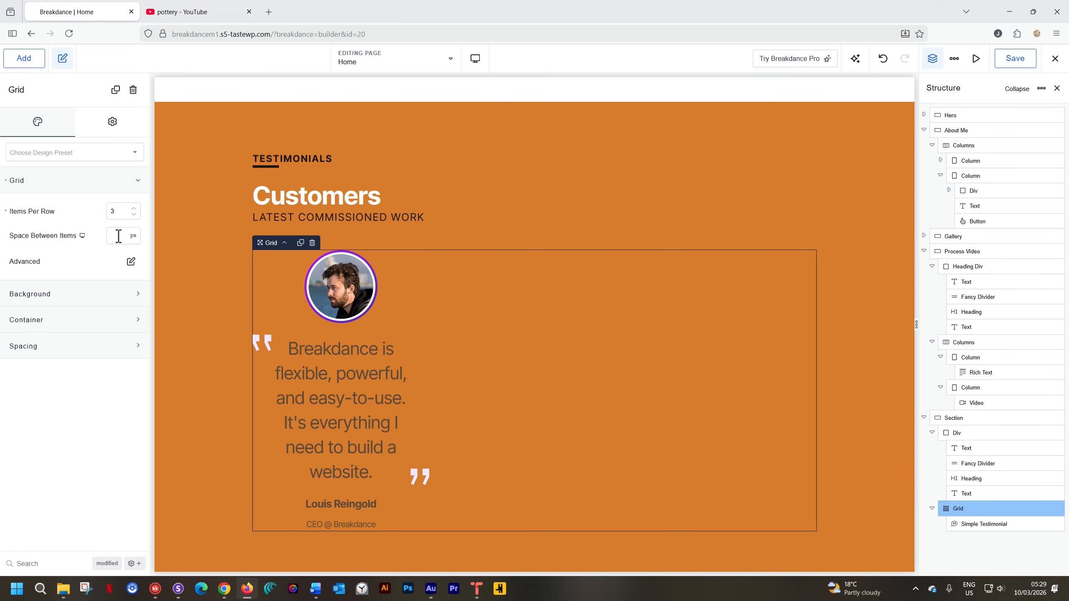
type("35")
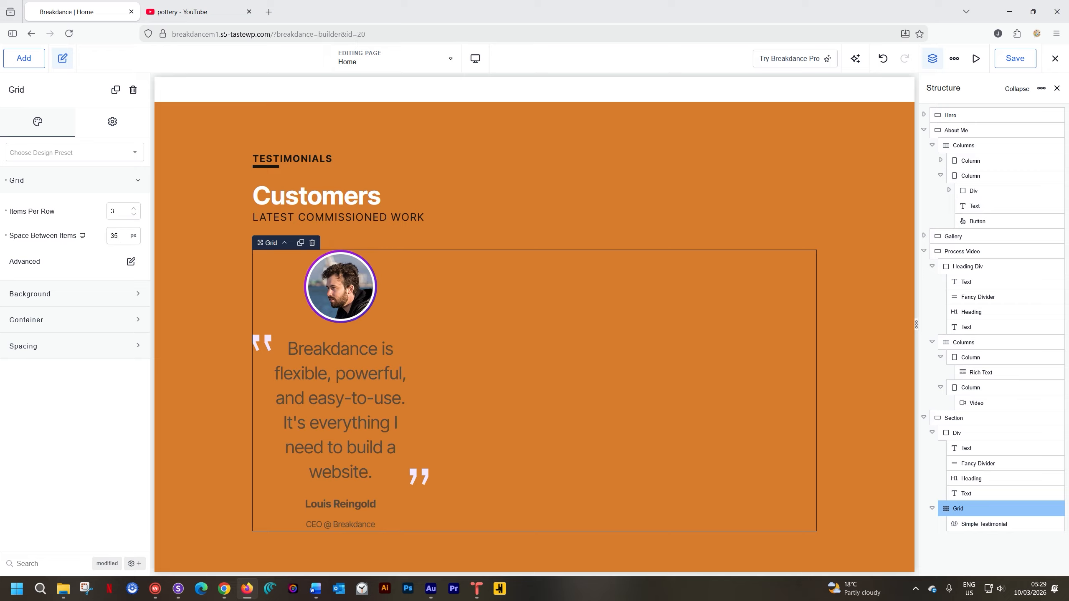
key("BackSpace")
key("BackSpace")
type("50")
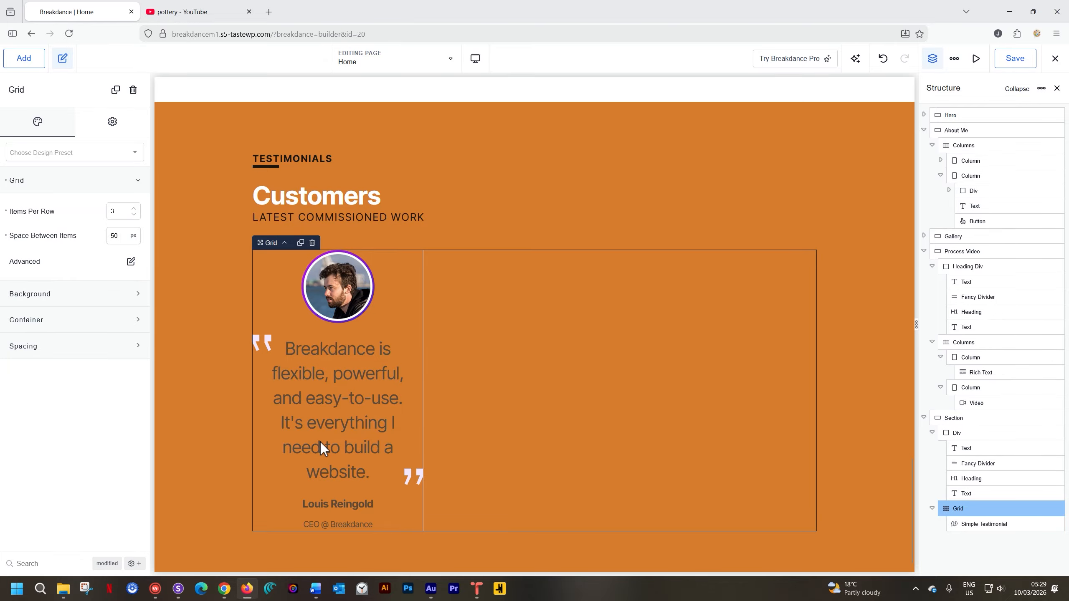
Upload the images 05 _ Testimonial 1, 2 and 3 from the Pottery _ 1-Page folder and use Testimonial 1 as the testimonial's image.
left_click(328, 403)
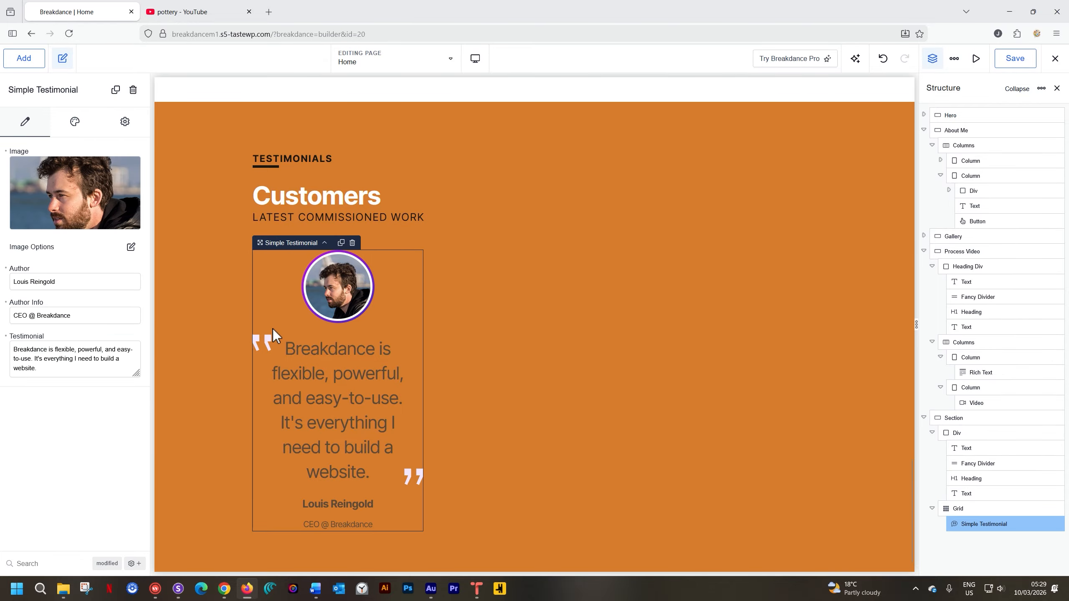
left_click(81, 193)
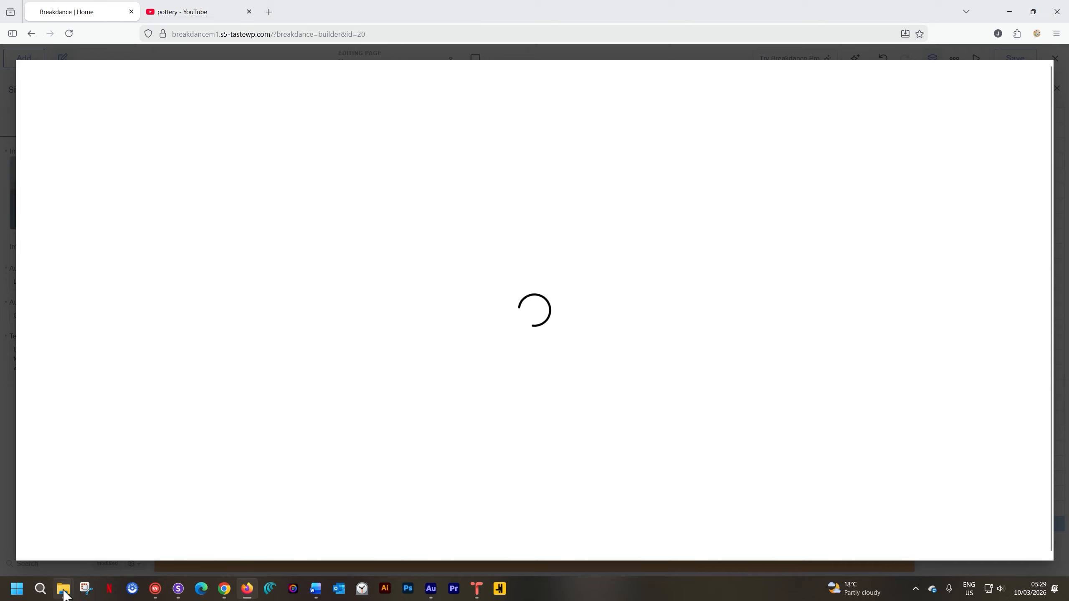
mouse_move(63, 589)
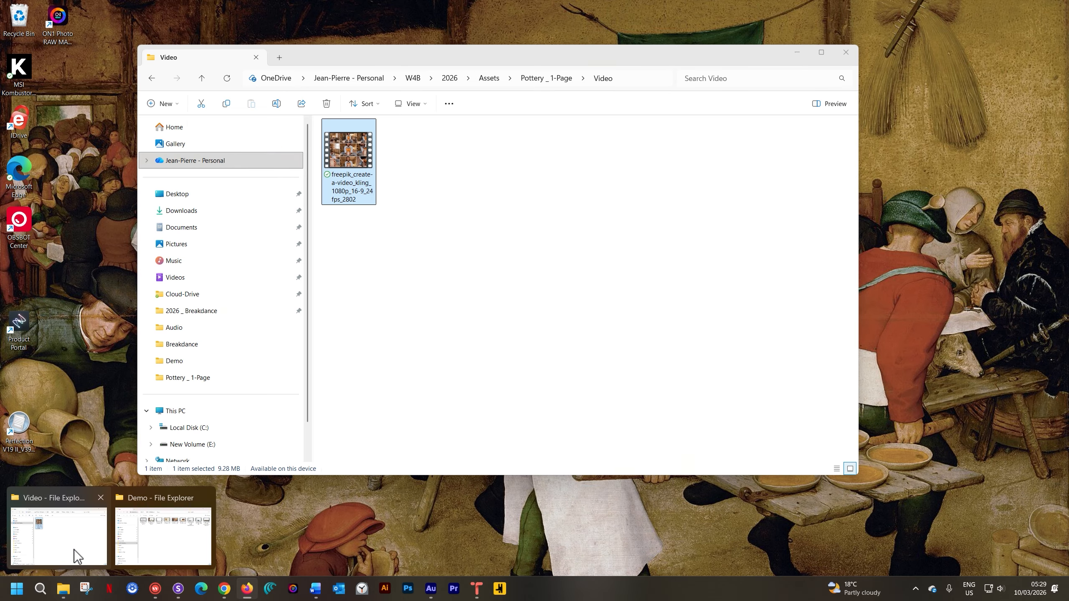
left_click(74, 550)
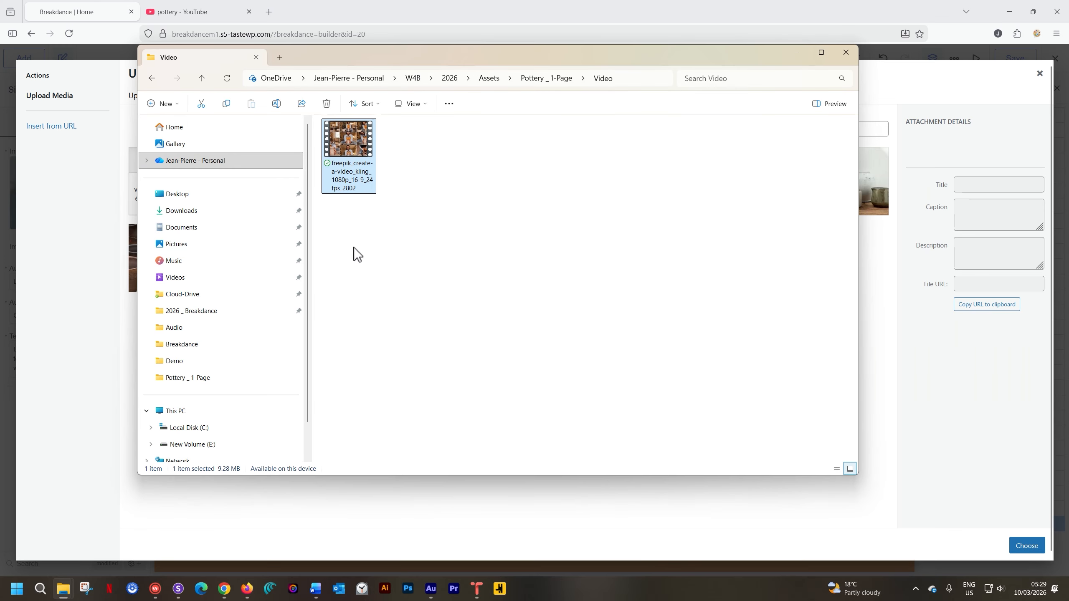
left_click(531, 82)
left_click_drag(525, 55, 381, 59)
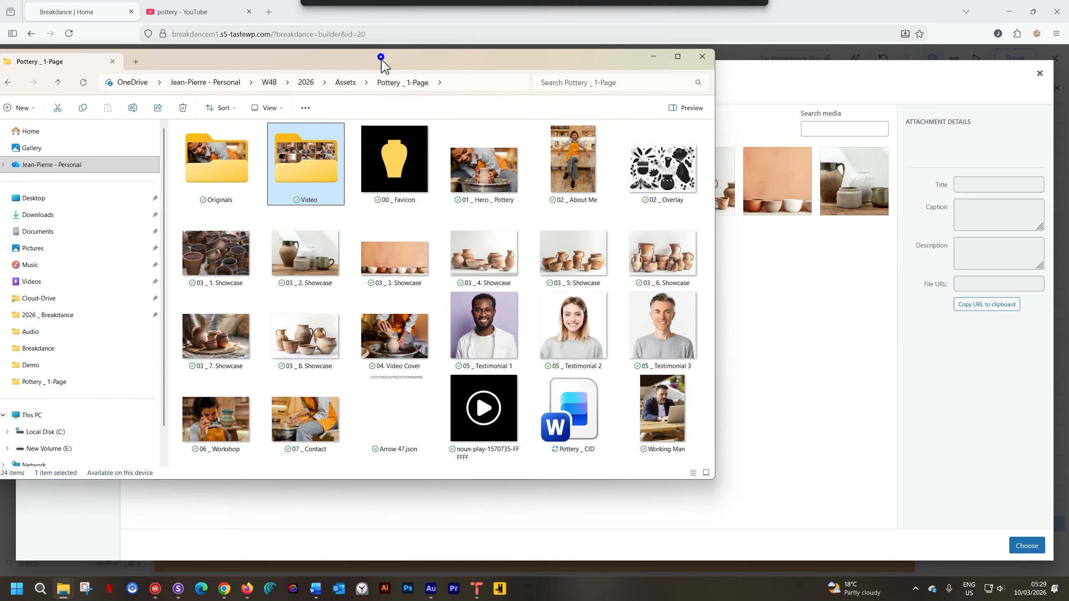
left_click(684, 351, "shift")
left_click_drag(610, 333, 759, 376)
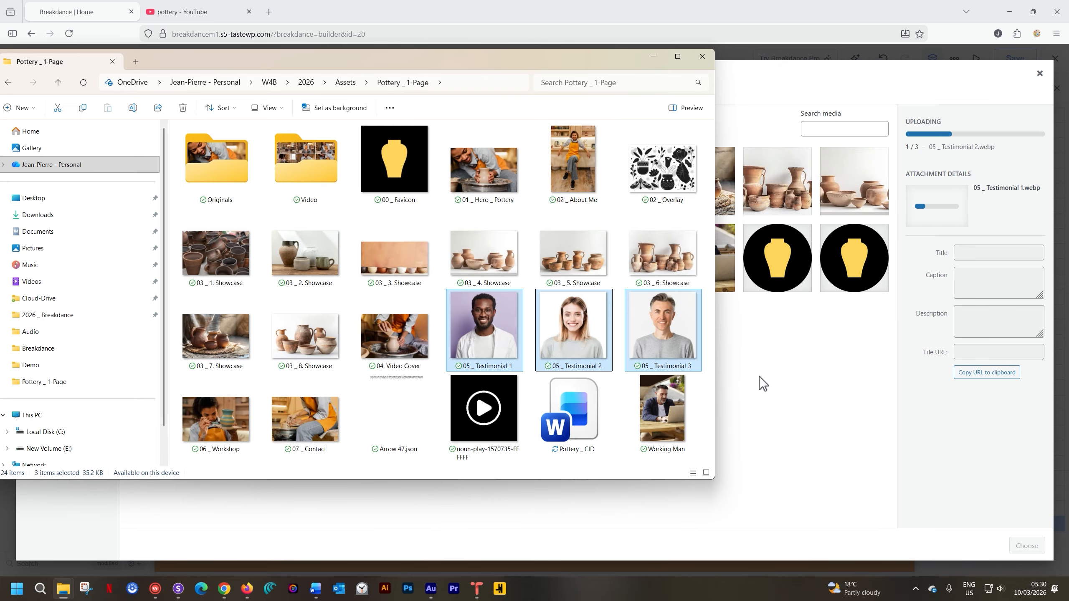
left_click(760, 376)
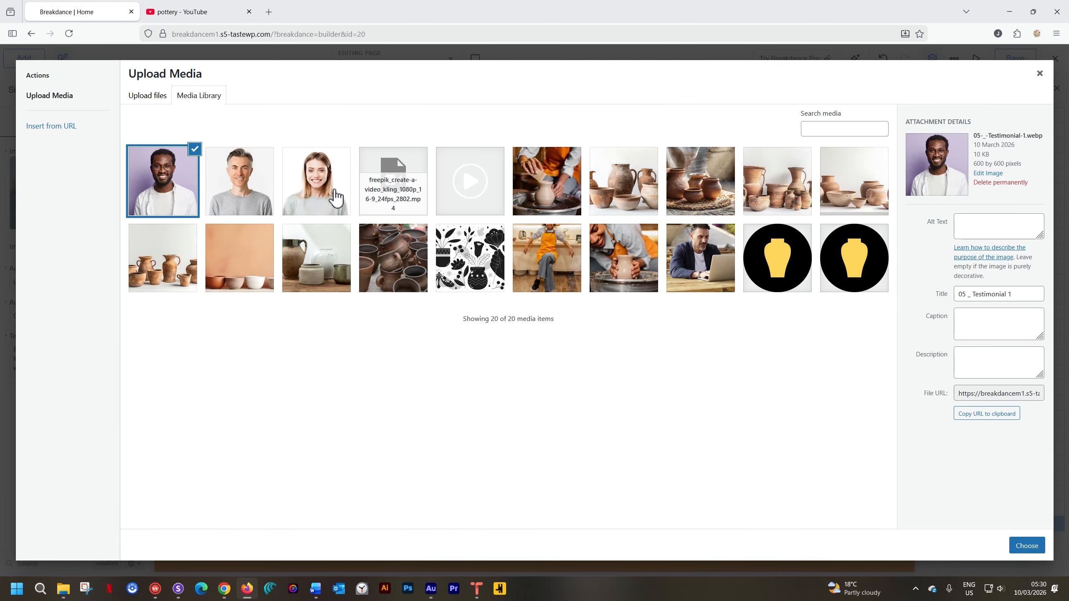
left_click(1019, 549)
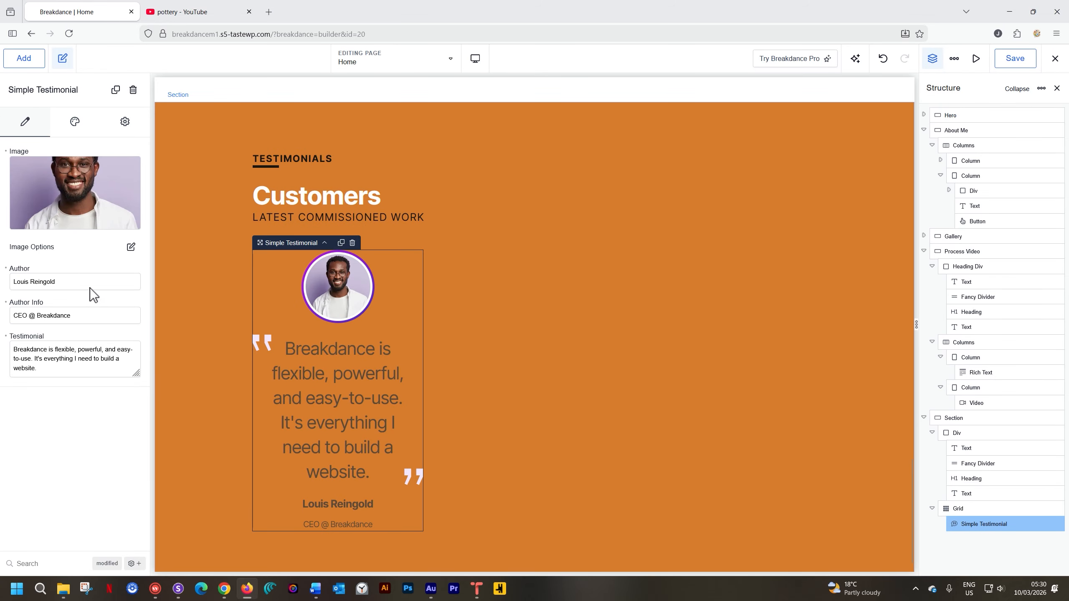
Replace the placeholder author of the testimonial with the customer's full name.
left_click_drag(91, 288, 13, 280)
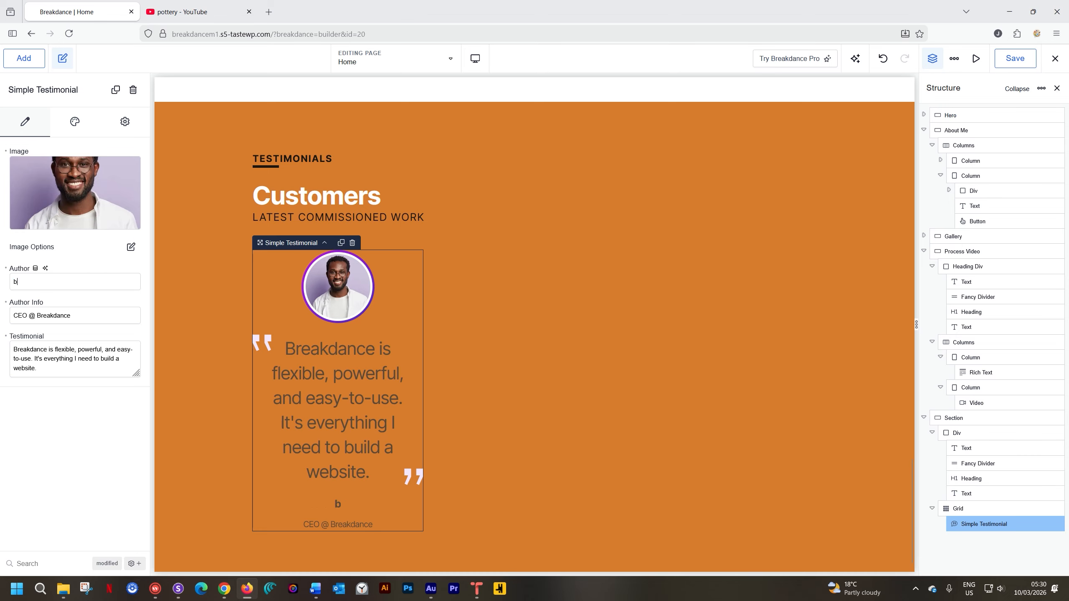
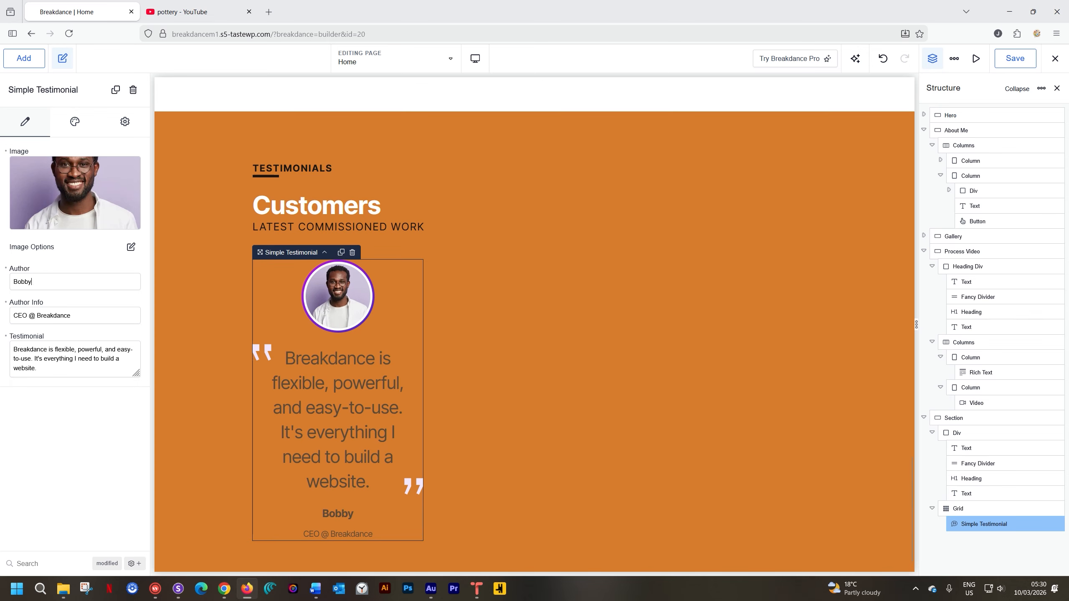
left_click(131, 247)
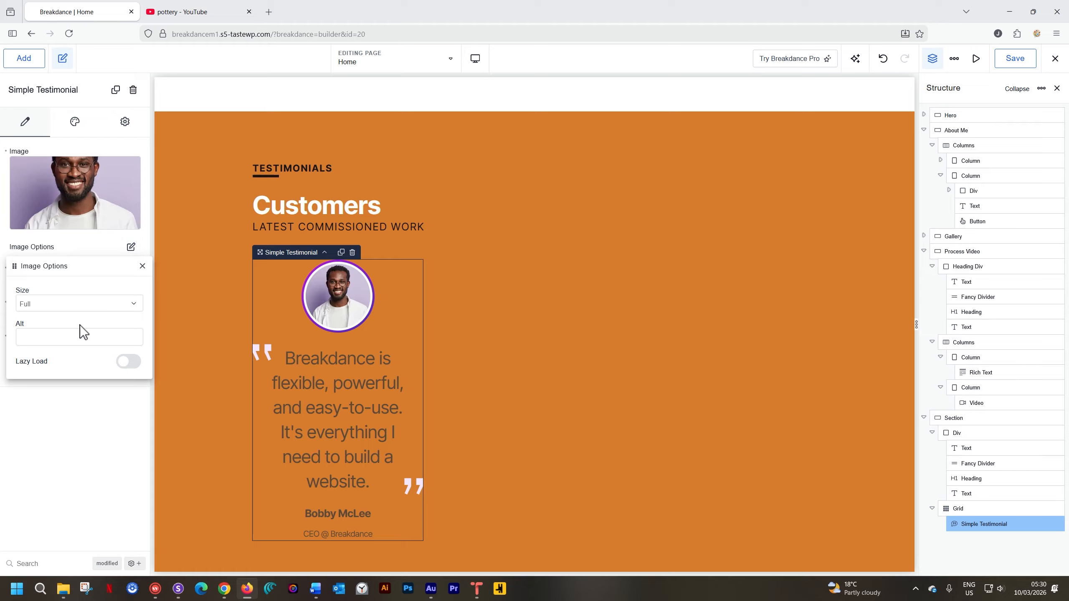
left_click(142, 266)
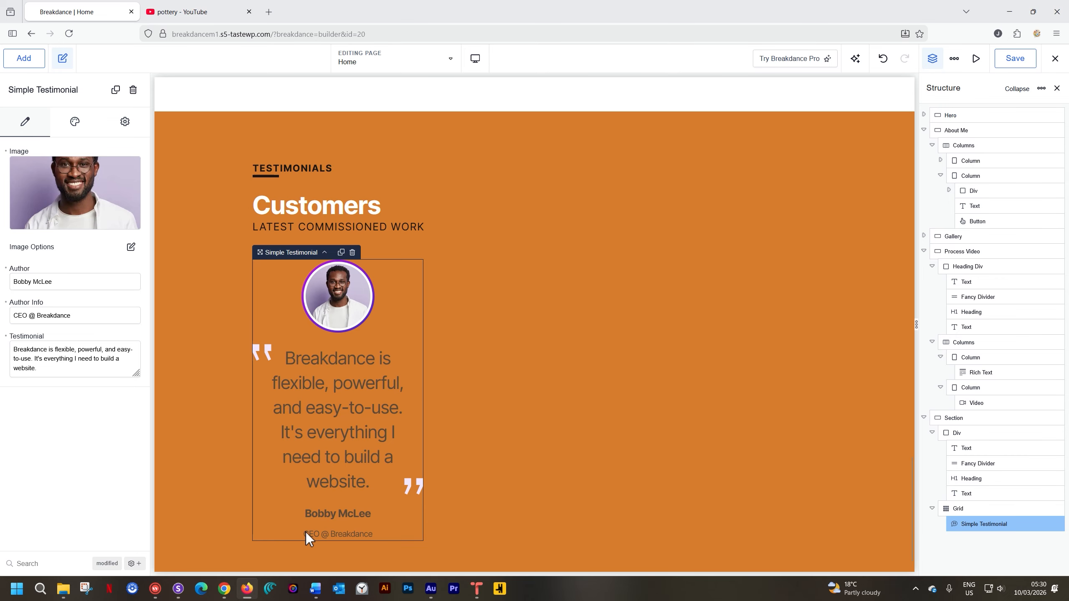
Try the Masked and Standard styles on the testimonial's image and clear the image style setting.
left_click(76, 124)
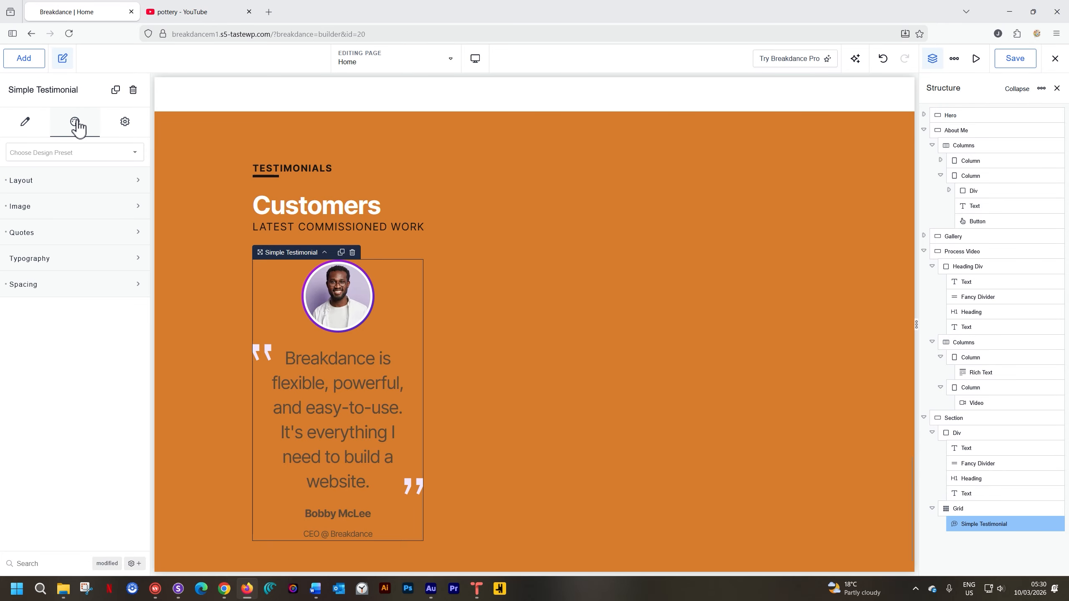
left_click(54, 186)
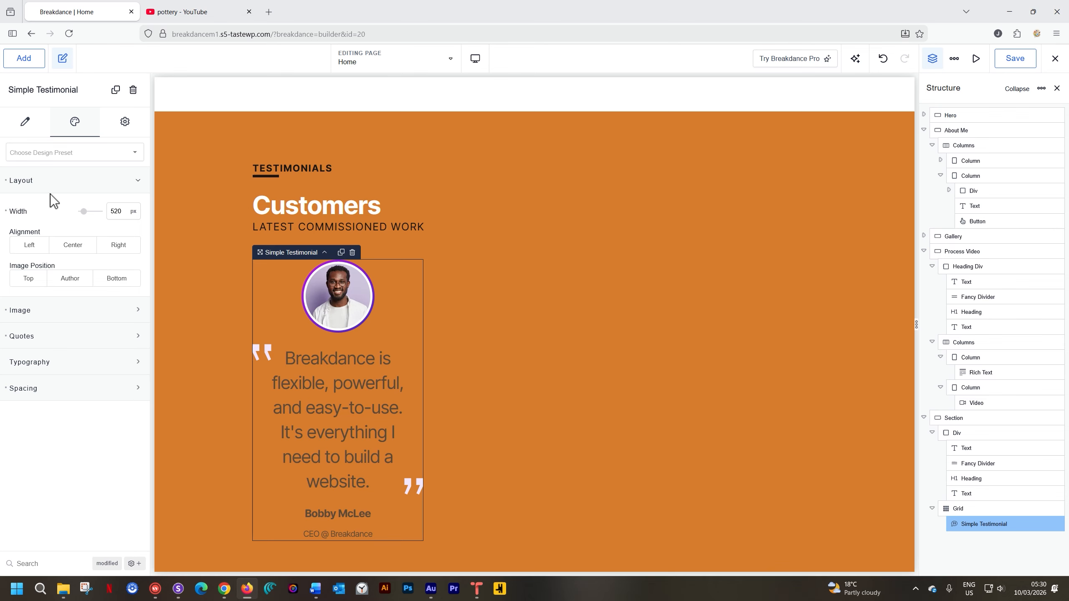
left_click(137, 181)
left_click(139, 206)
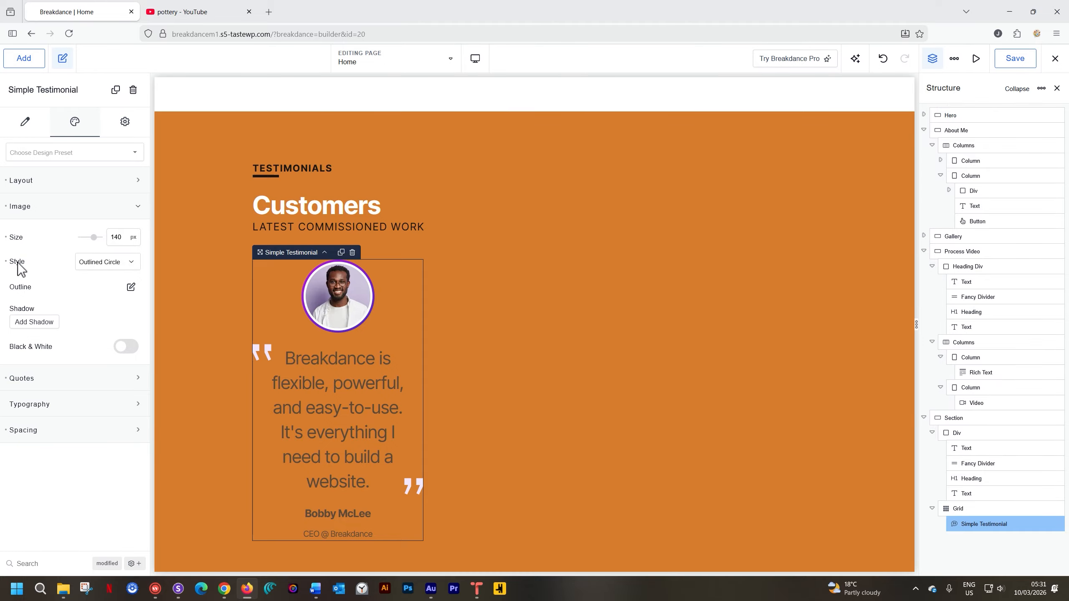
left_click(105, 271)
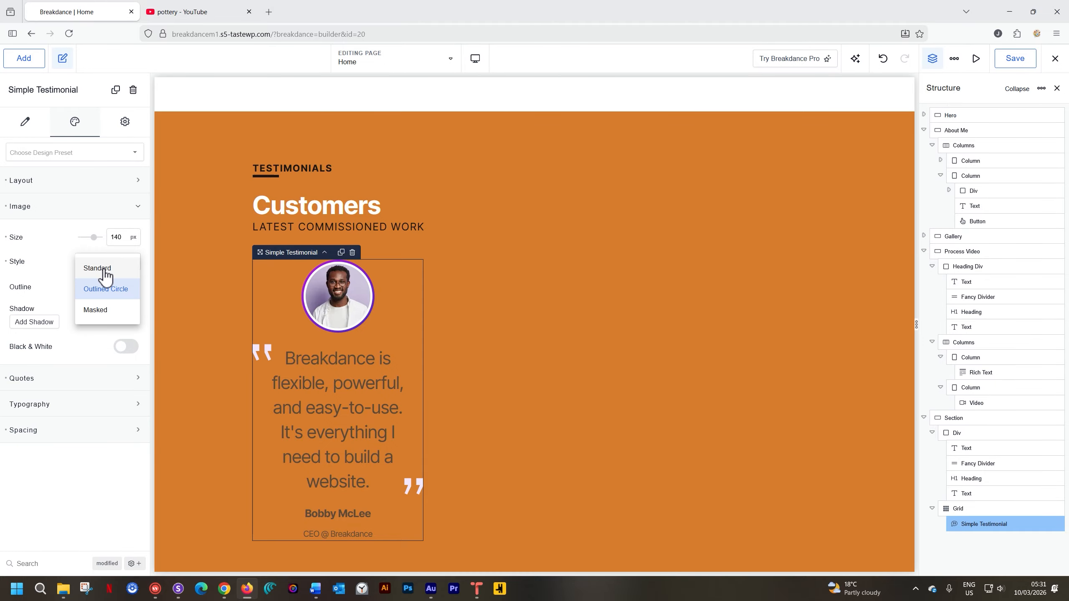
left_click(96, 310)
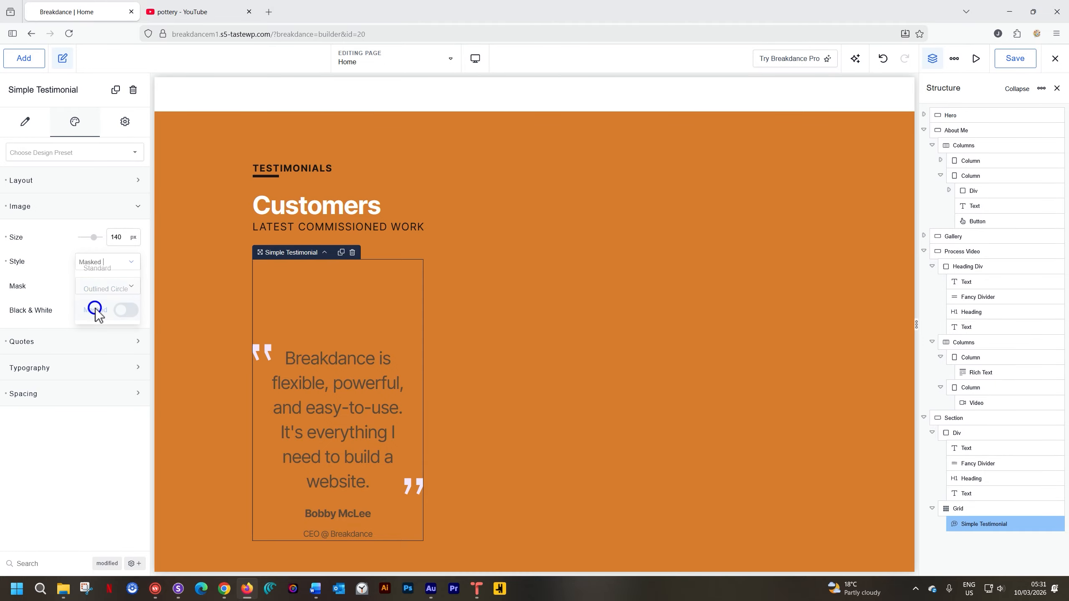
left_click(125, 262)
left_click(101, 268)
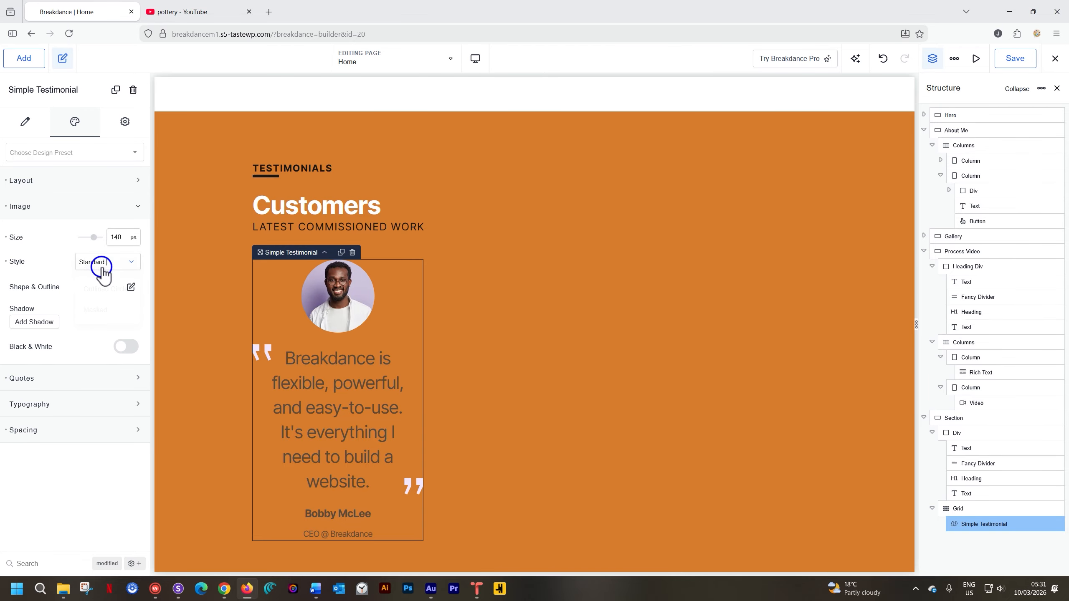
left_click(5, 261)
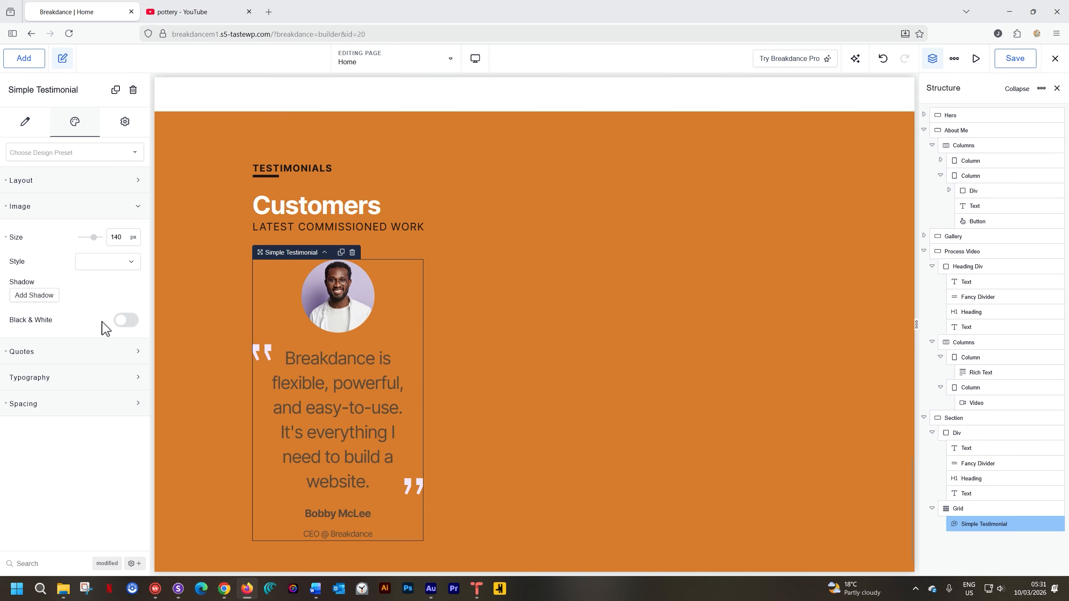
Try the quote mark styles Quotes 1 through Quotes 5 on the testimonial.
left_click(60, 362)
scroll(57, 363, "down", 1)
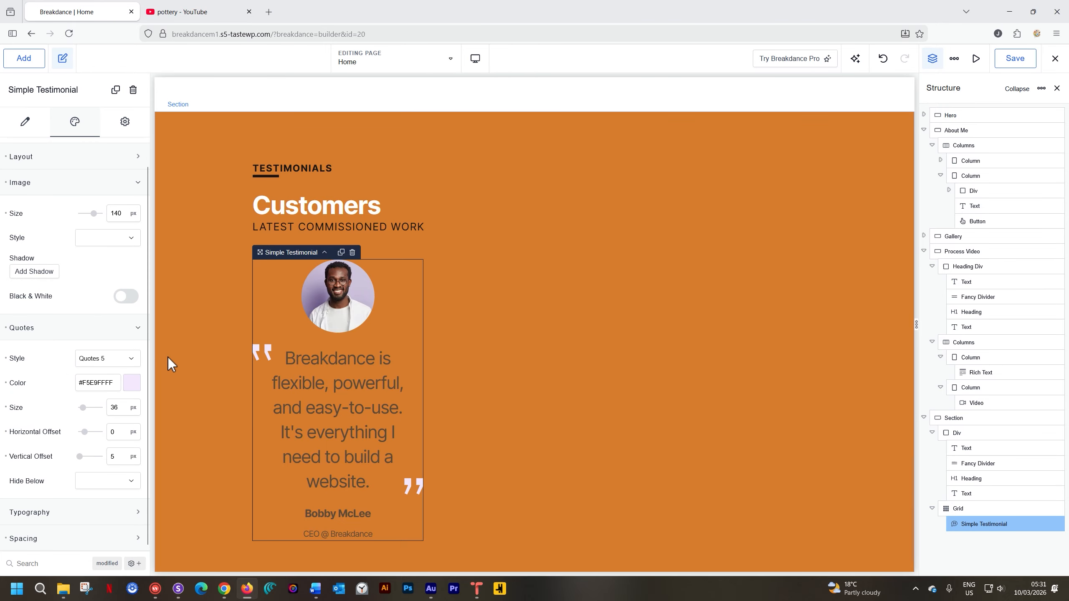
left_click(122, 361)
left_click(120, 365)
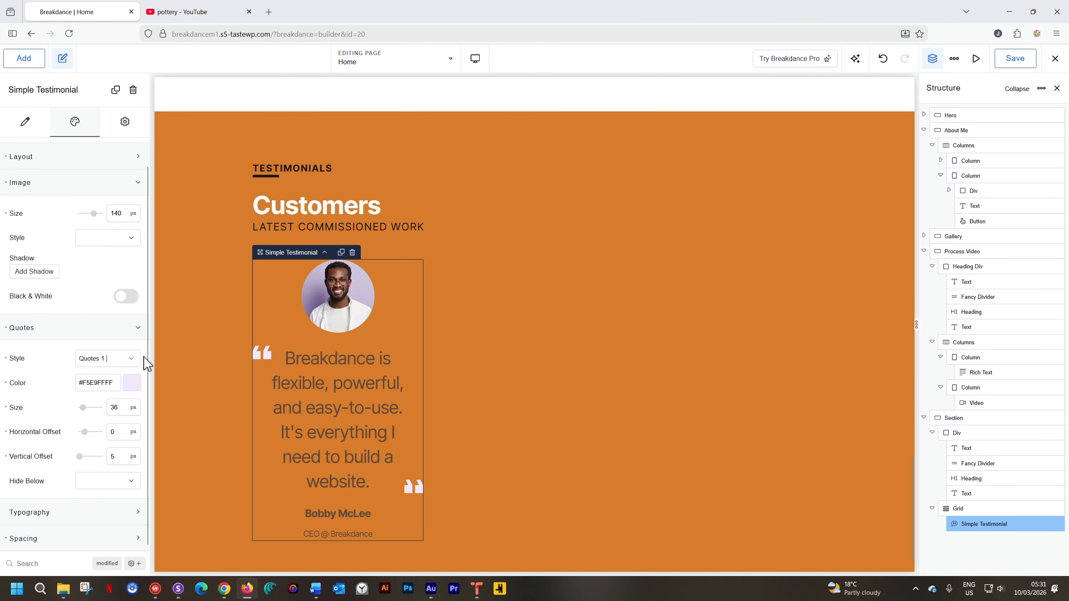
left_click(123, 361)
left_click(110, 387)
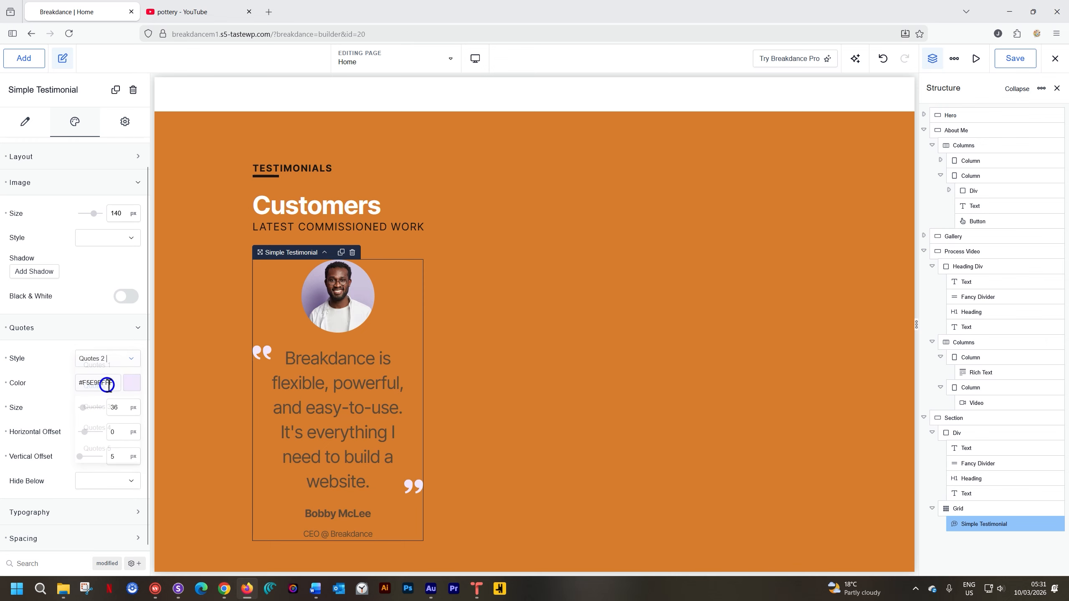
left_click(128, 361)
left_click(105, 407)
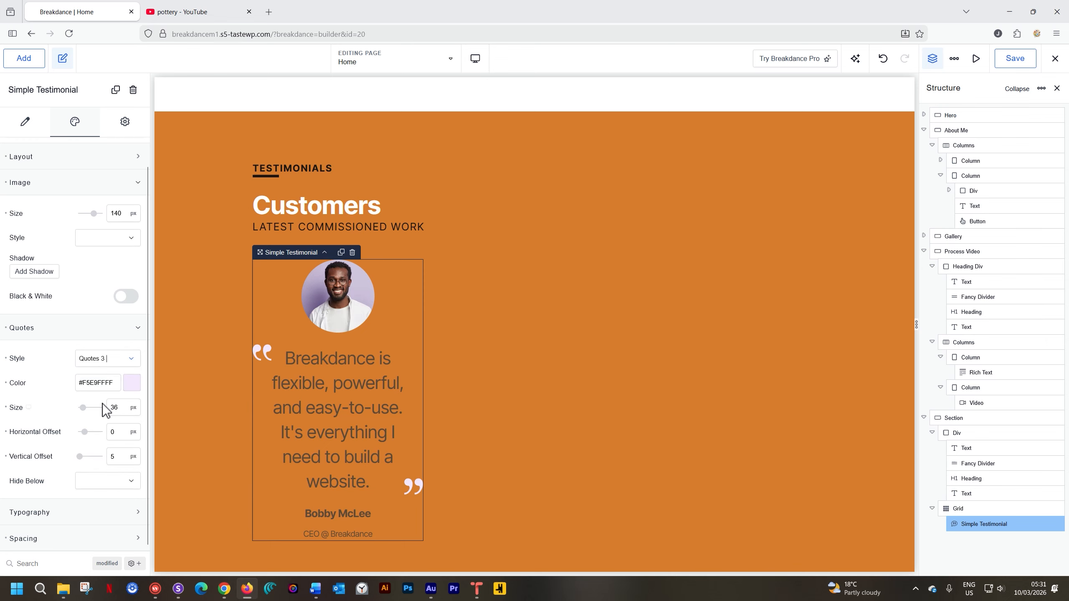
left_click(116, 360)
left_click(103, 429)
left_click(121, 362)
left_click(104, 449)
Compare the Quotes 1 style and set the testimonial's quote marks to the Quotes 2 style.
left_click(126, 361)
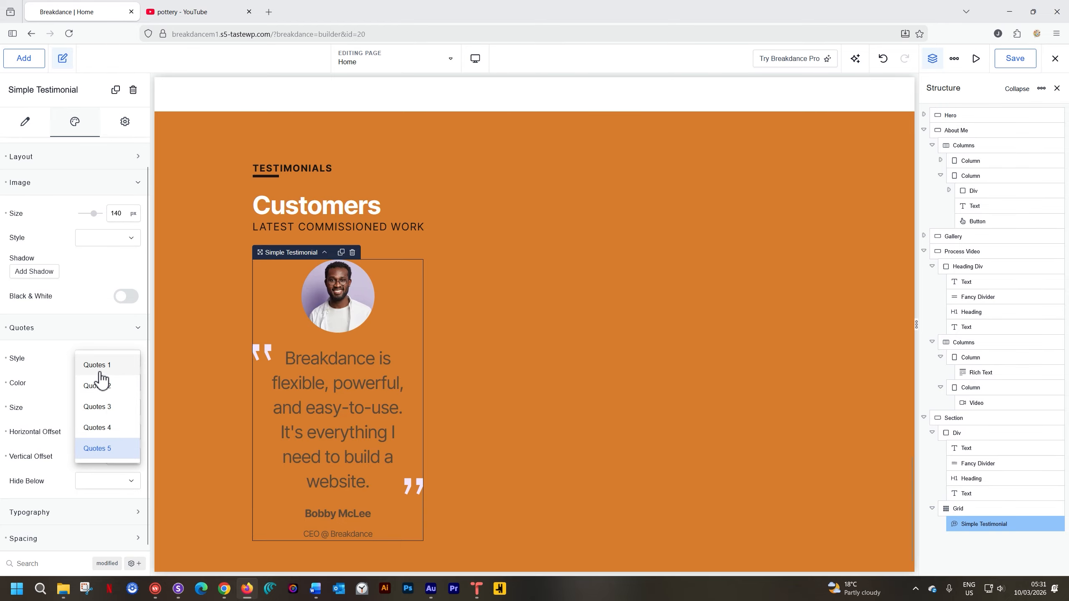
left_click(100, 366)
left_click(126, 361)
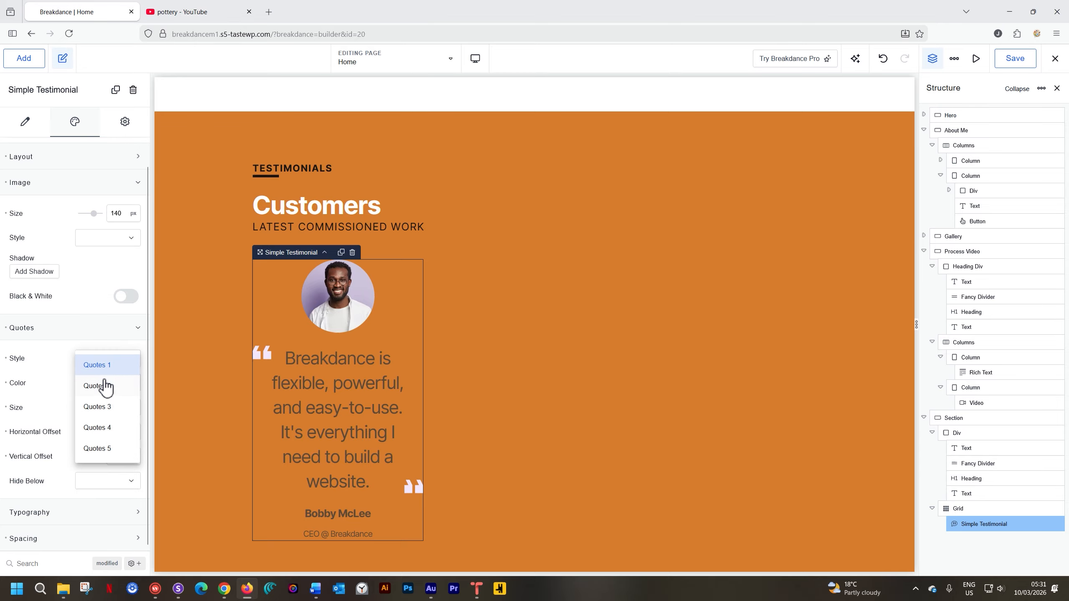
left_click(103, 383)
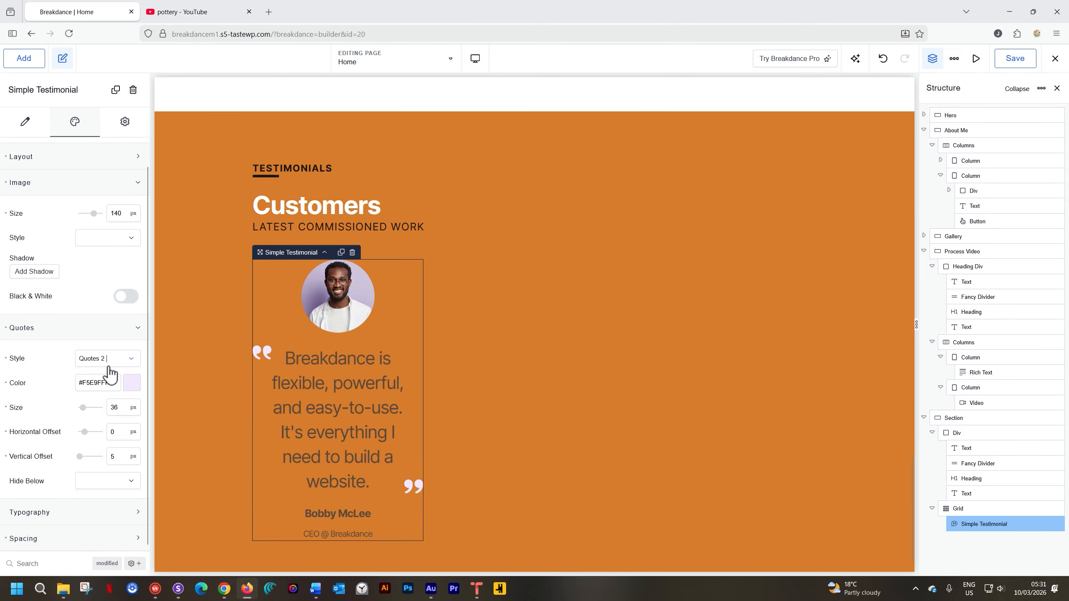
Color the testimonial's quote marks White and set their size to 24 px.
left_click(132, 383)
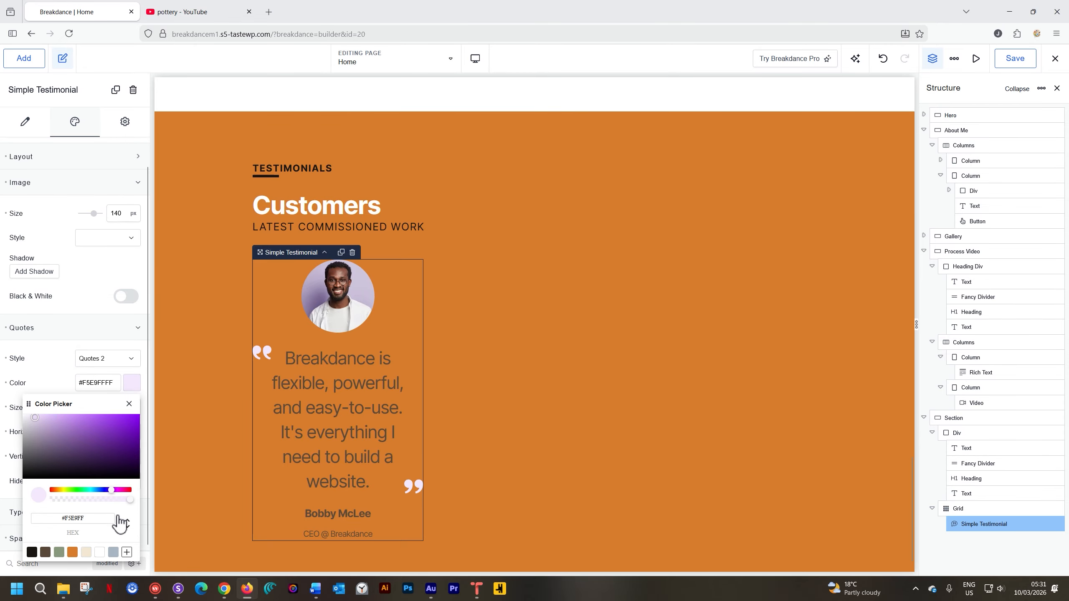
left_click(100, 553)
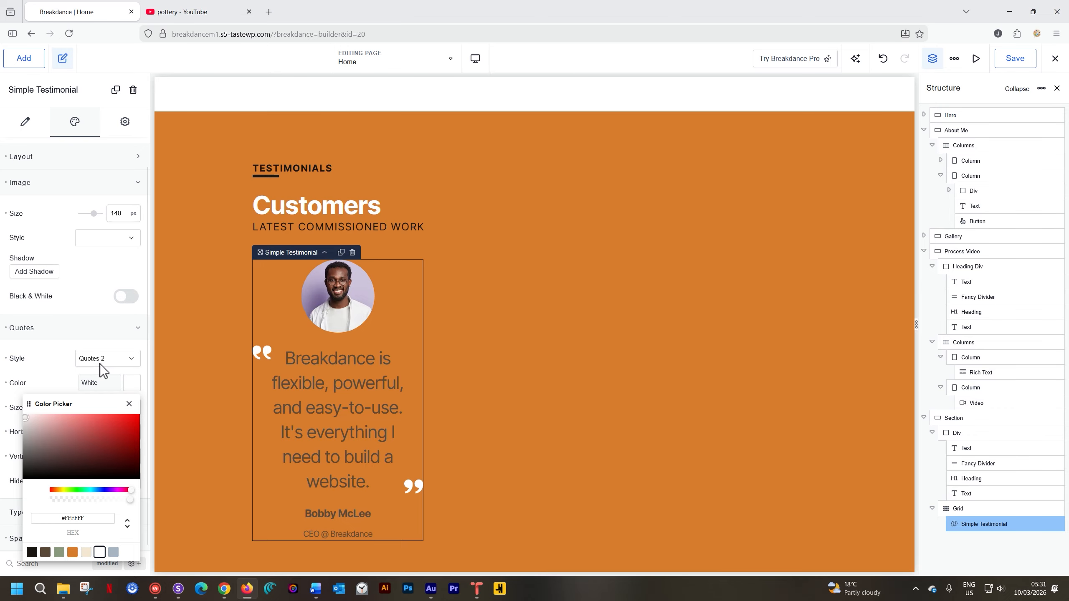
left_click(63, 377)
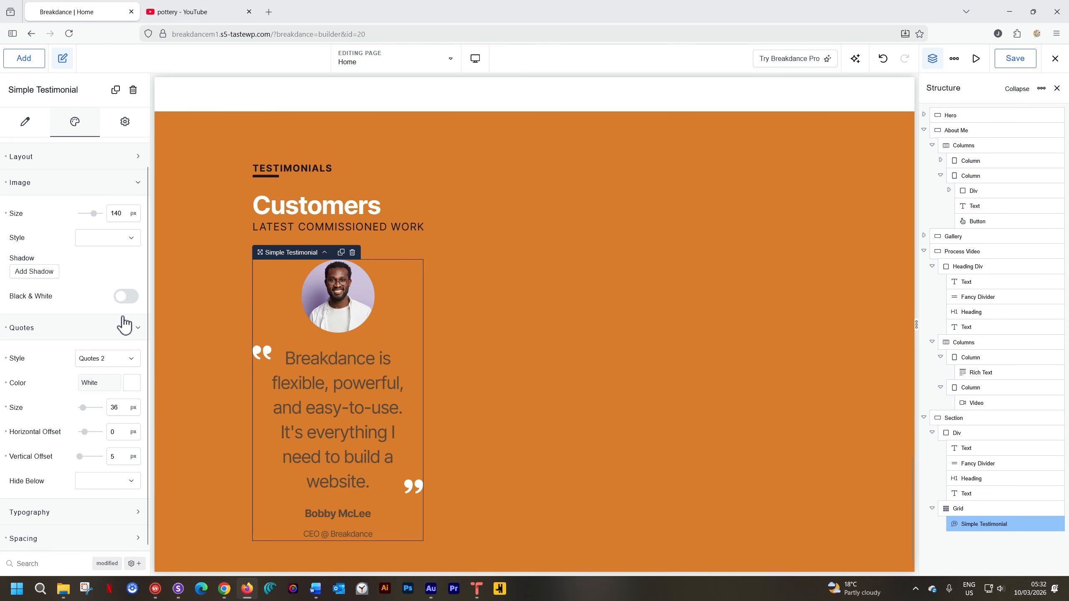
double_click(114, 407)
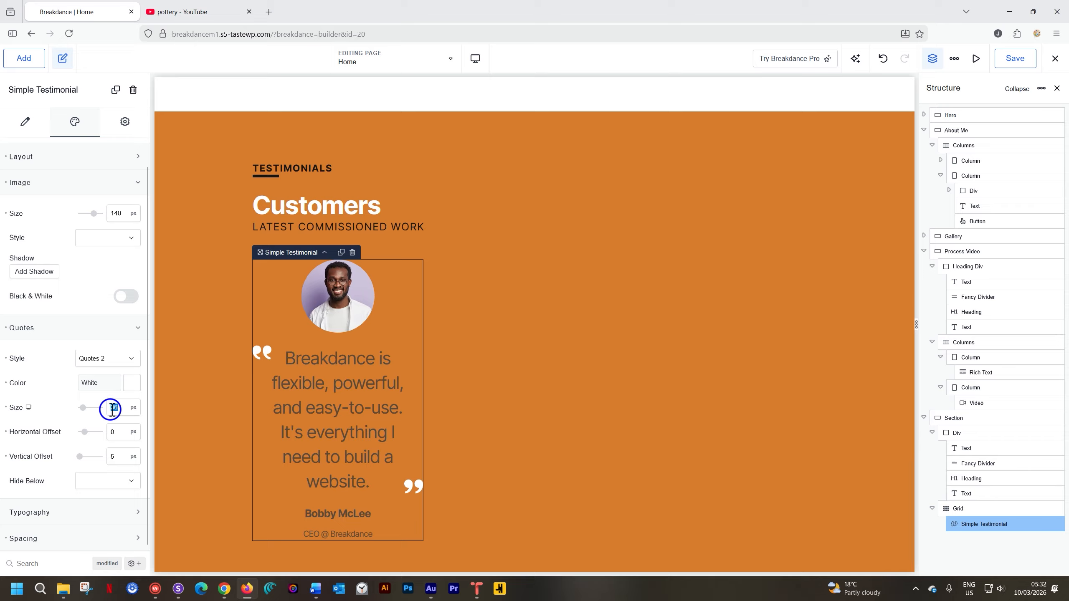
type("24")
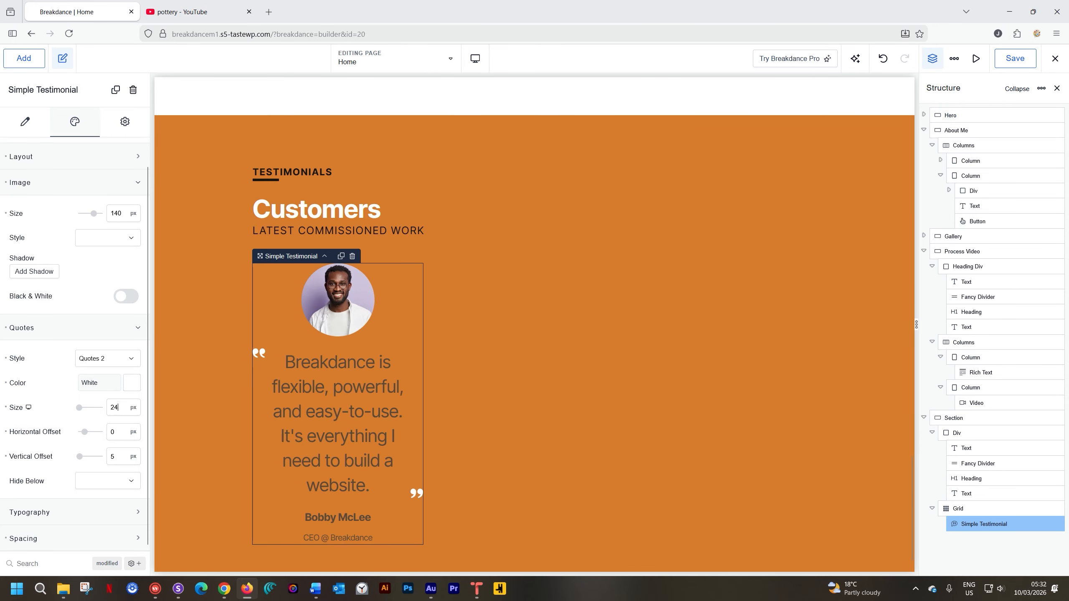
left_click(113, 329)
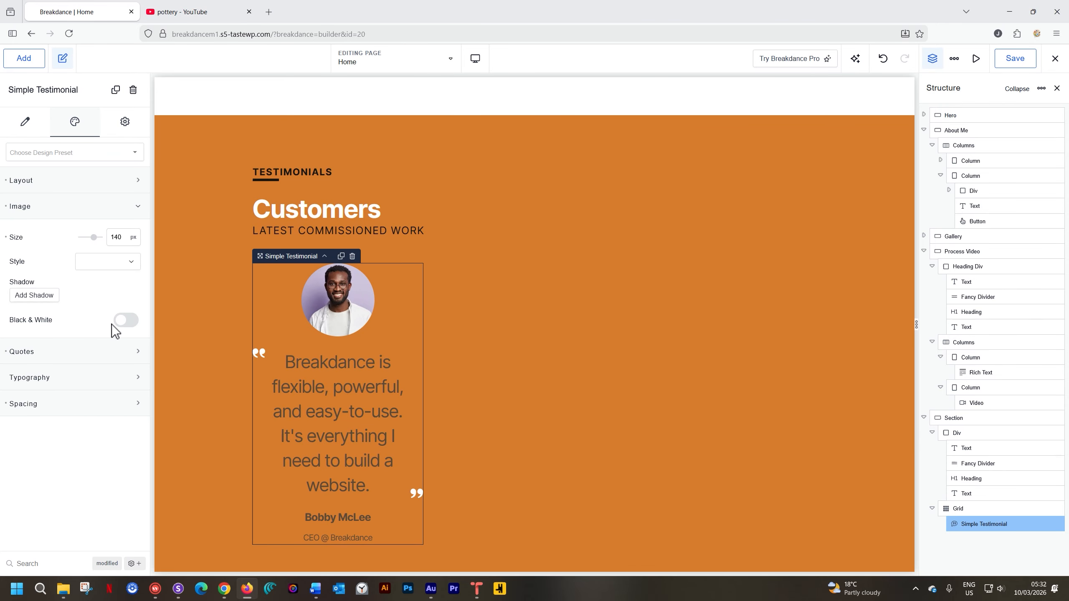
Set the typography color of the testimonial's quote text to White.
left_click(103, 377)
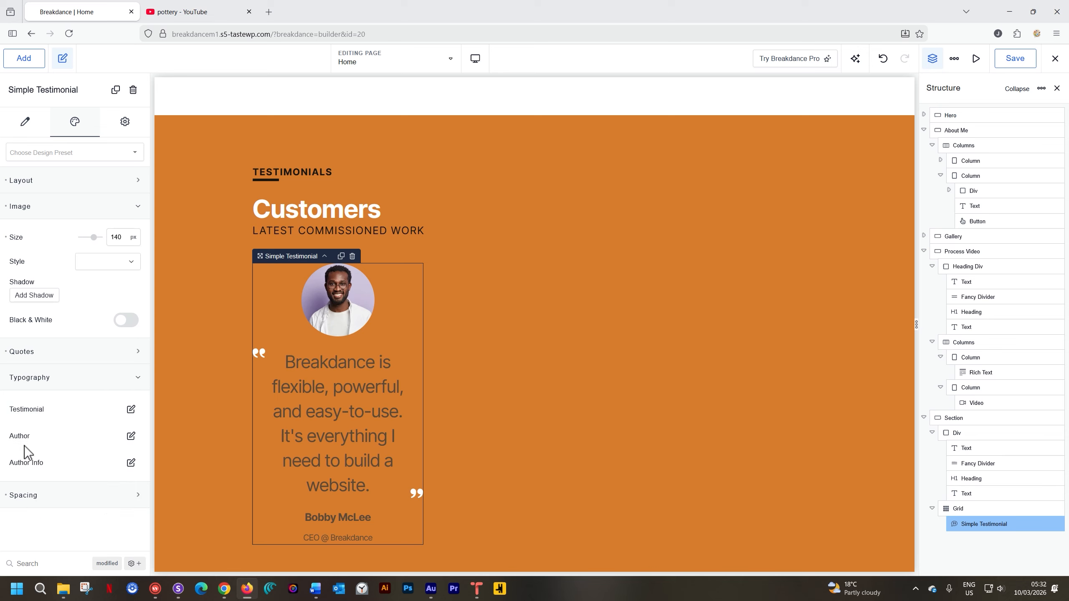
left_click(131, 412)
scroll(129, 406, "down", 1)
scroll(131, 408, "up", 1)
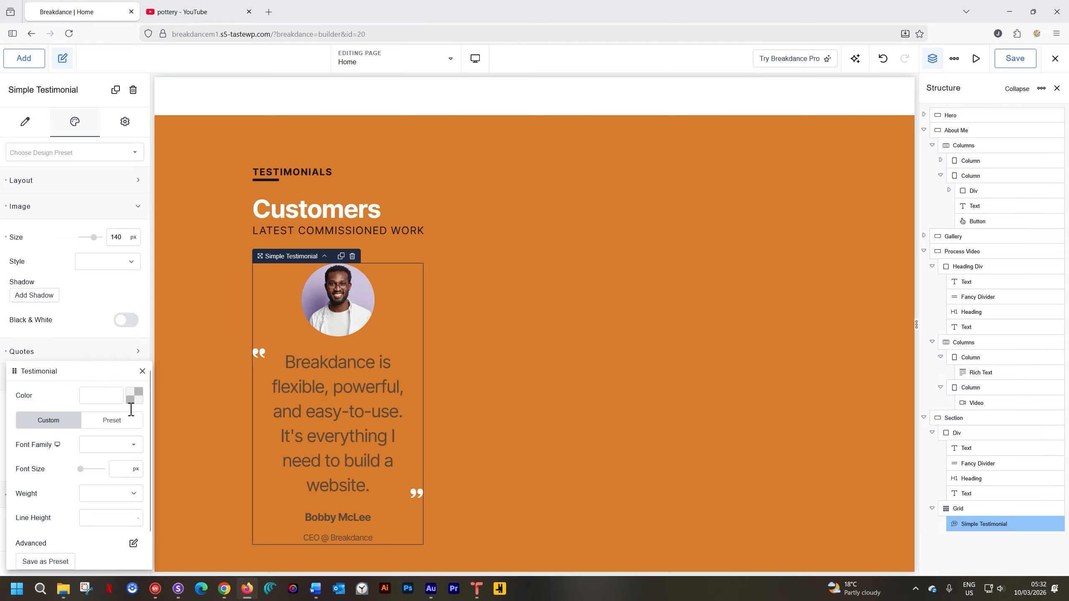
left_click(132, 404)
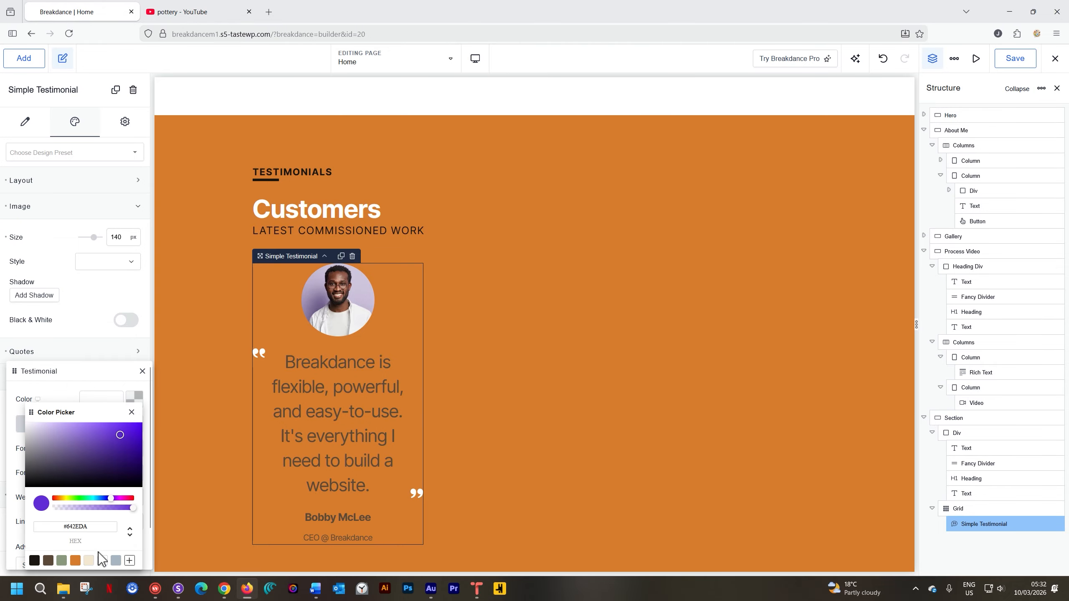
left_click(103, 560)
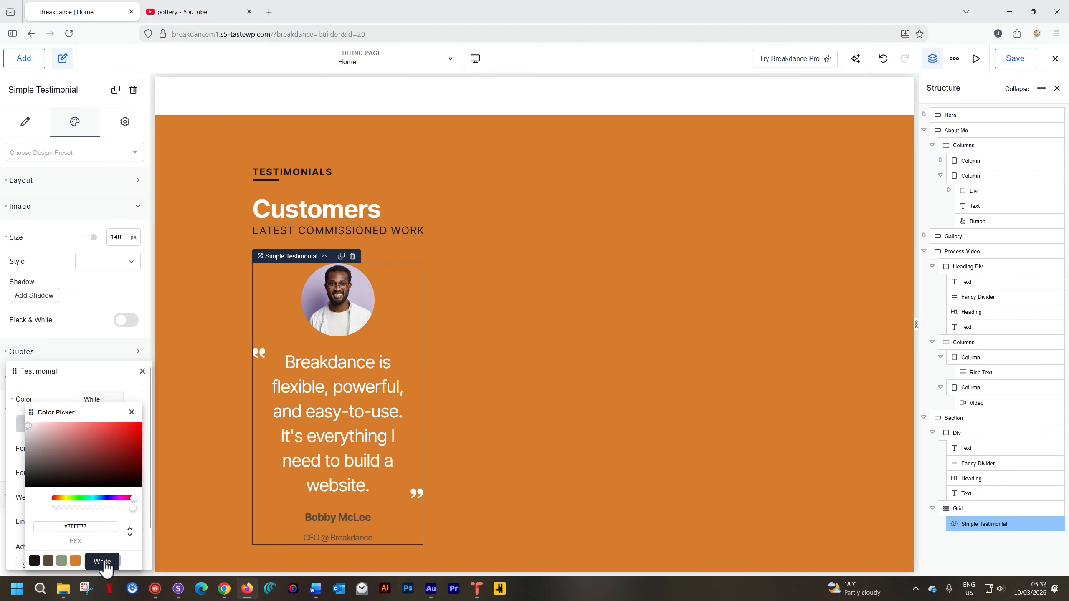
left_click(132, 412)
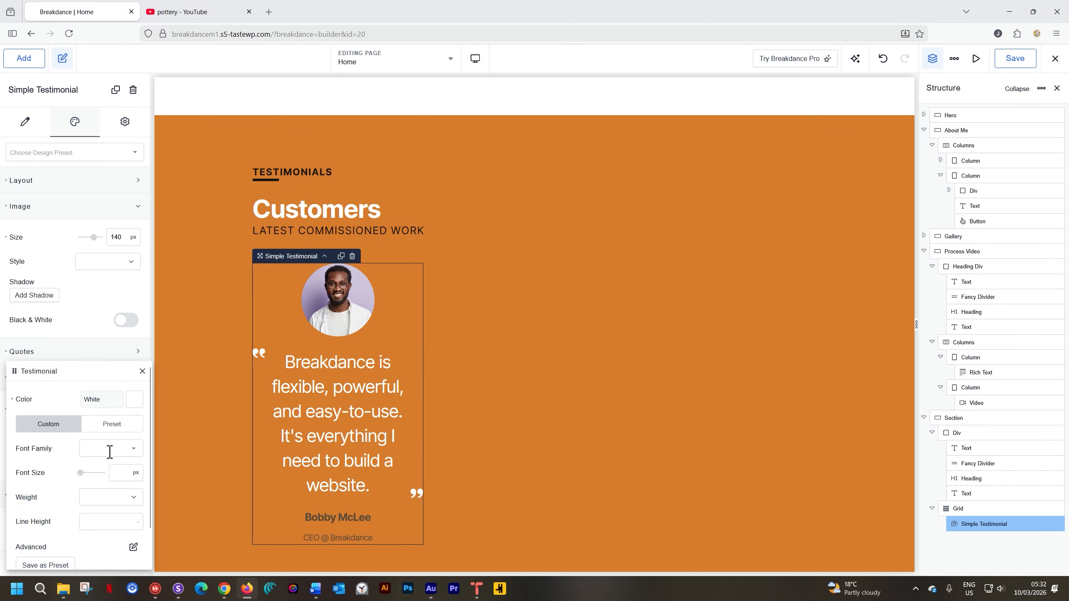
Set the testimonial quote text's font size to 24 px and its weight to 300.
left_click(121, 474)
type("36")
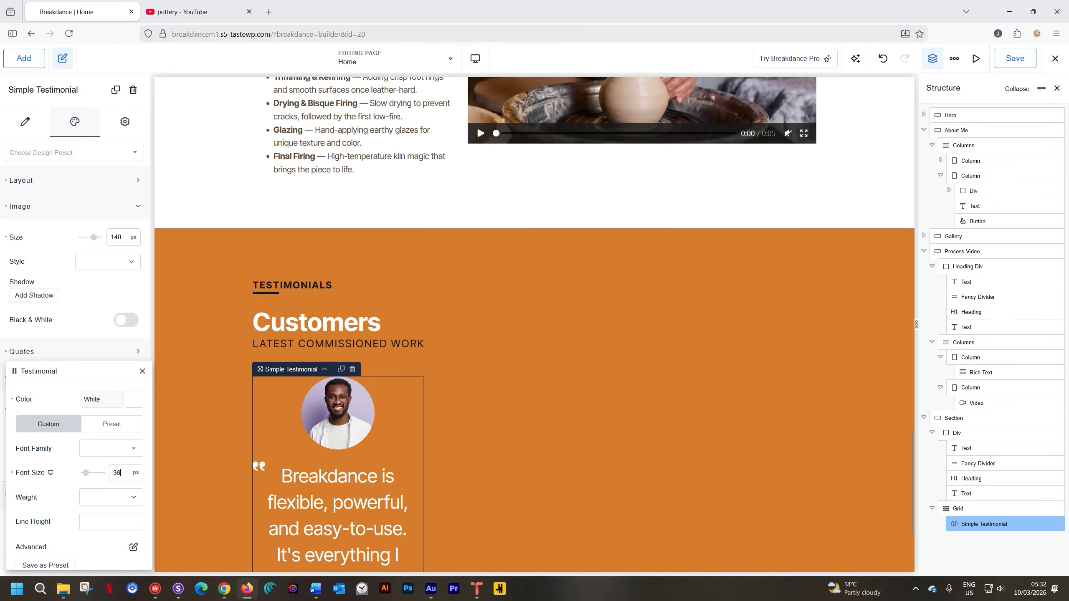
key("BackSpace")
key("BackSpace")
type("24")
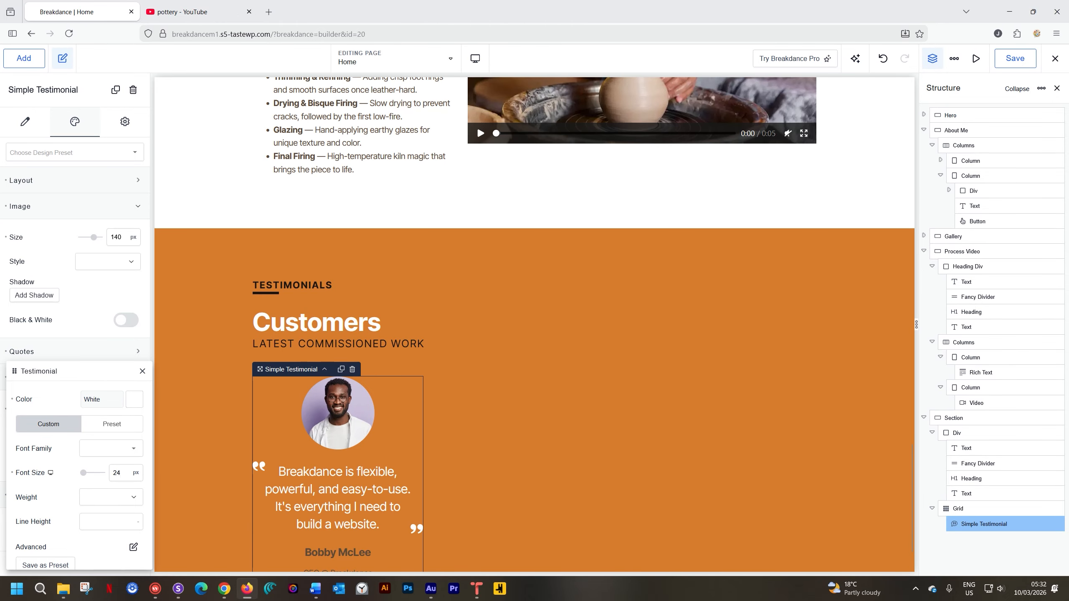
scroll(98, 438, "down", 1)
scroll(332, 433, "down", 2)
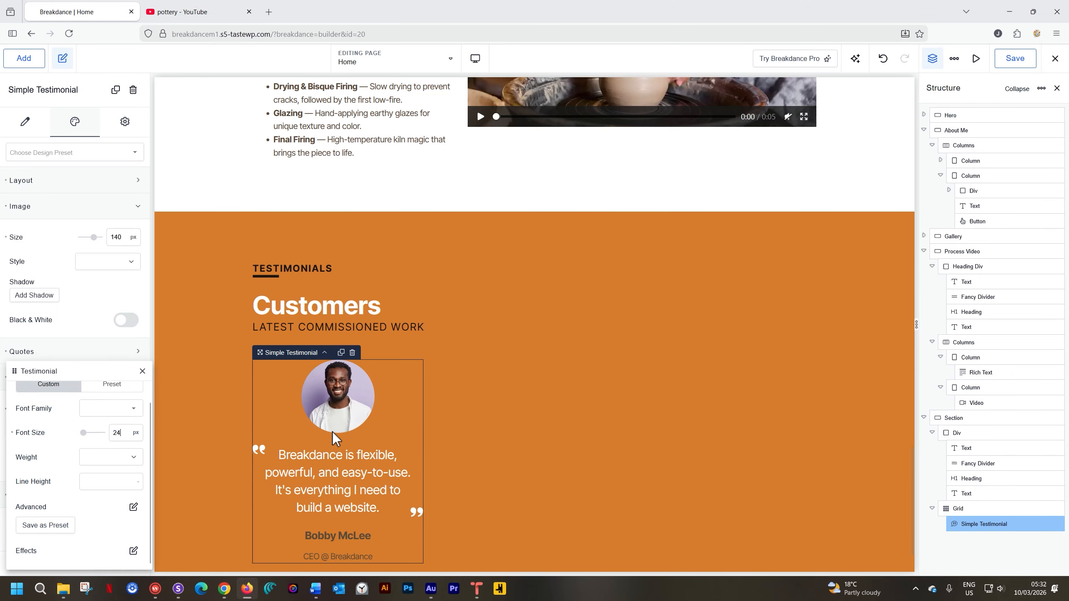
scroll(332, 432, "down", 2)
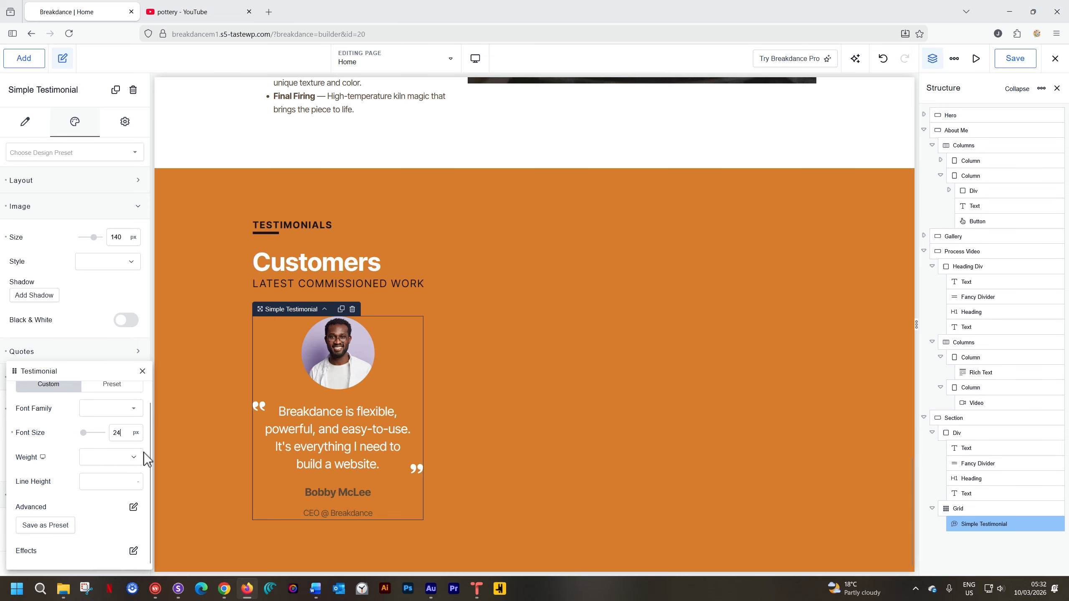
left_click(131, 460)
left_click(106, 467)
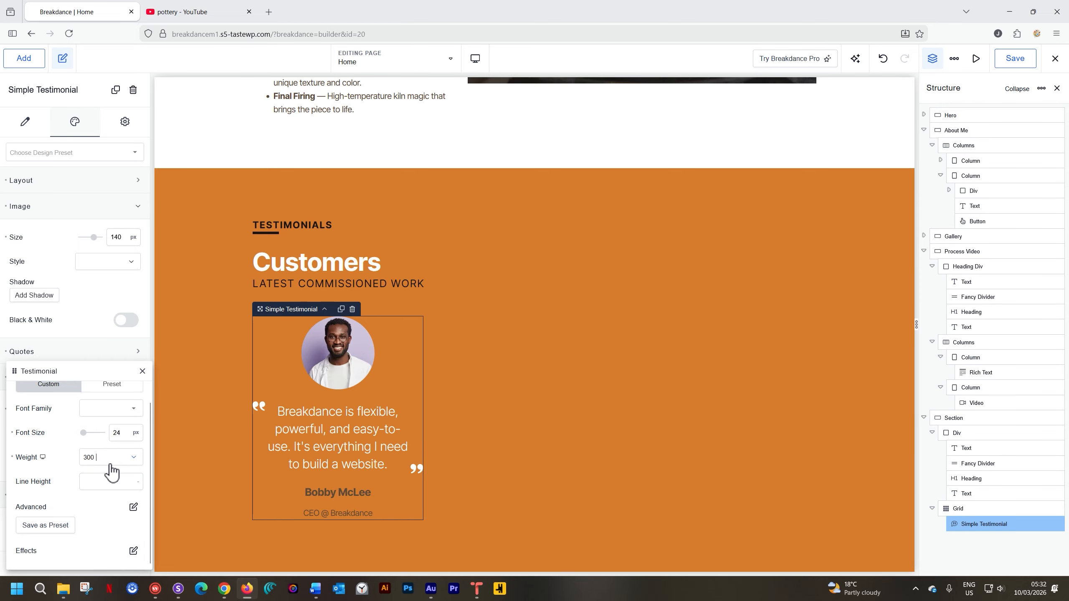
left_click(142, 373)
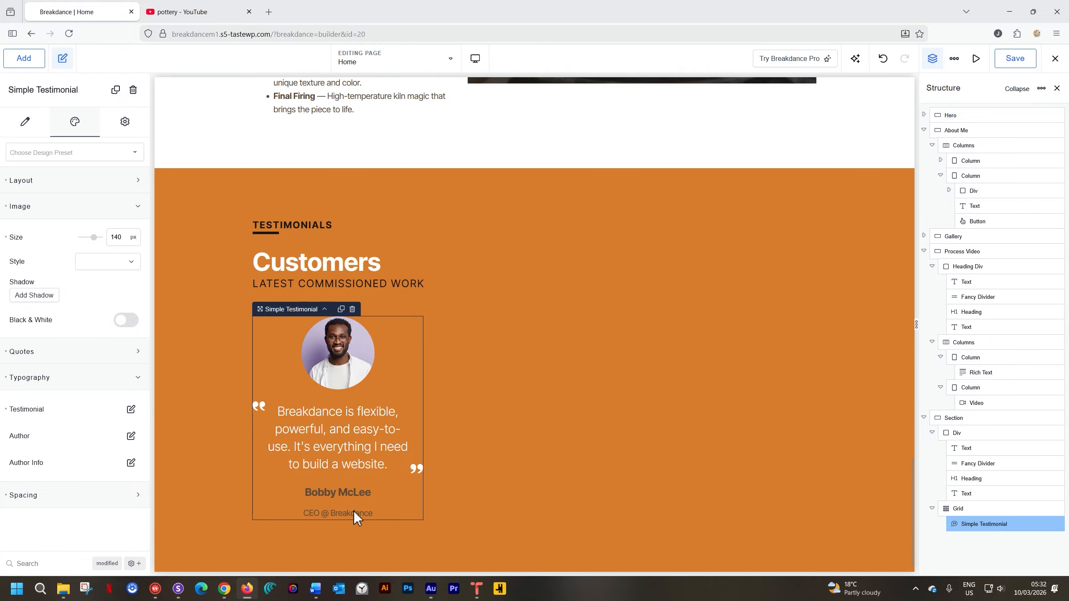
Clear the spacing value below the author's name in the testimonial.
left_click(52, 497)
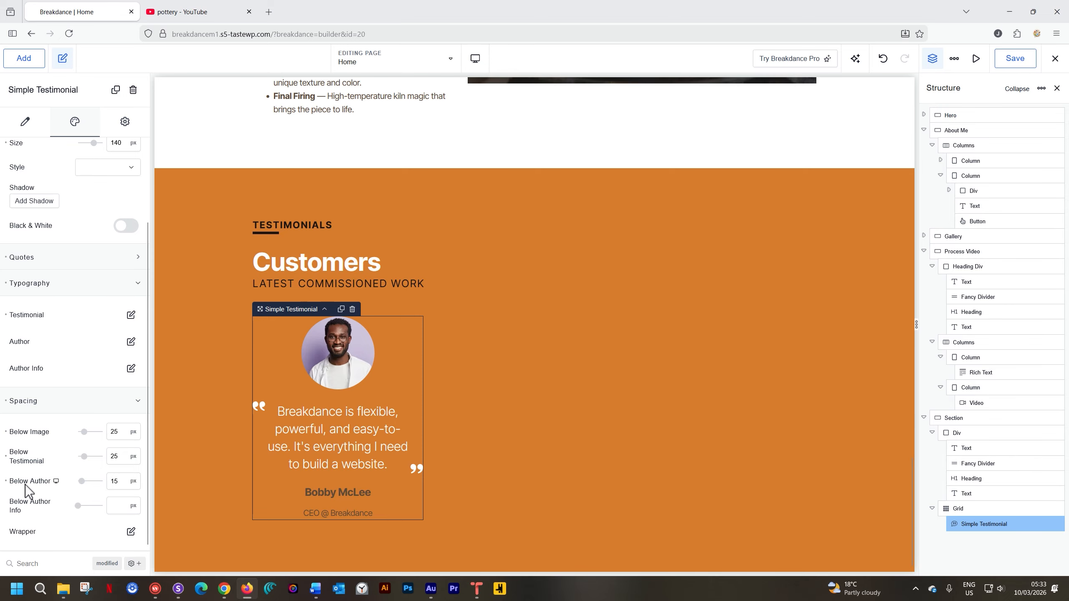
left_click(6, 483)
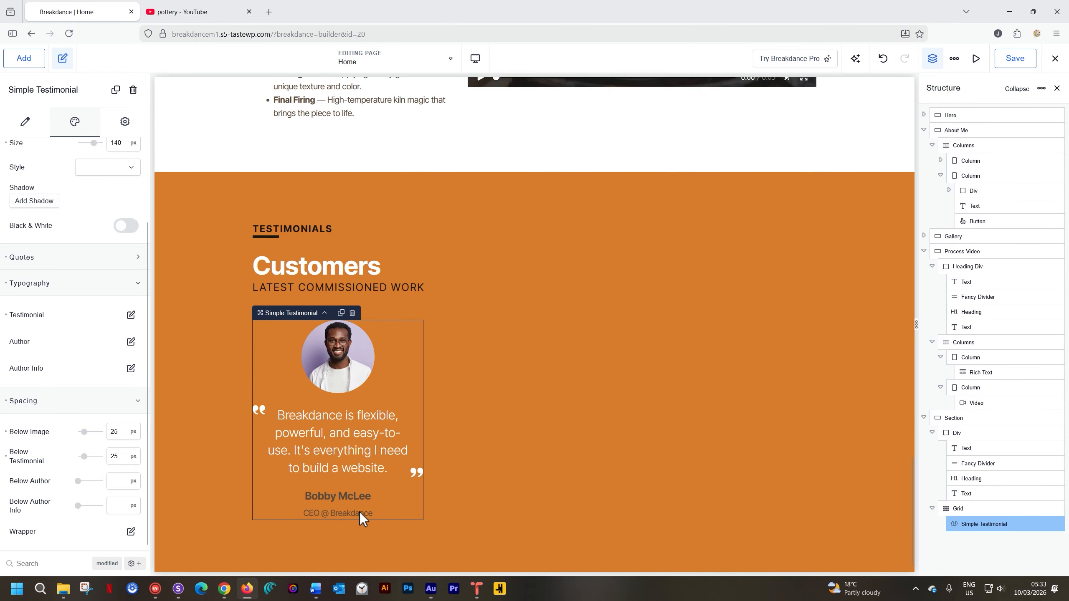
left_click(131, 532)
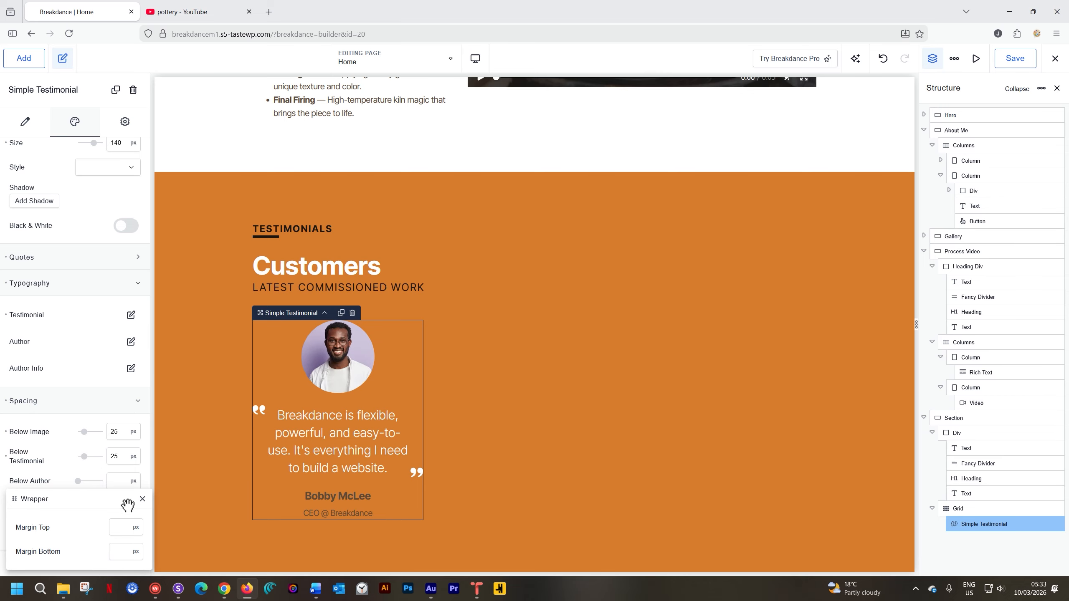
left_click(142, 500)
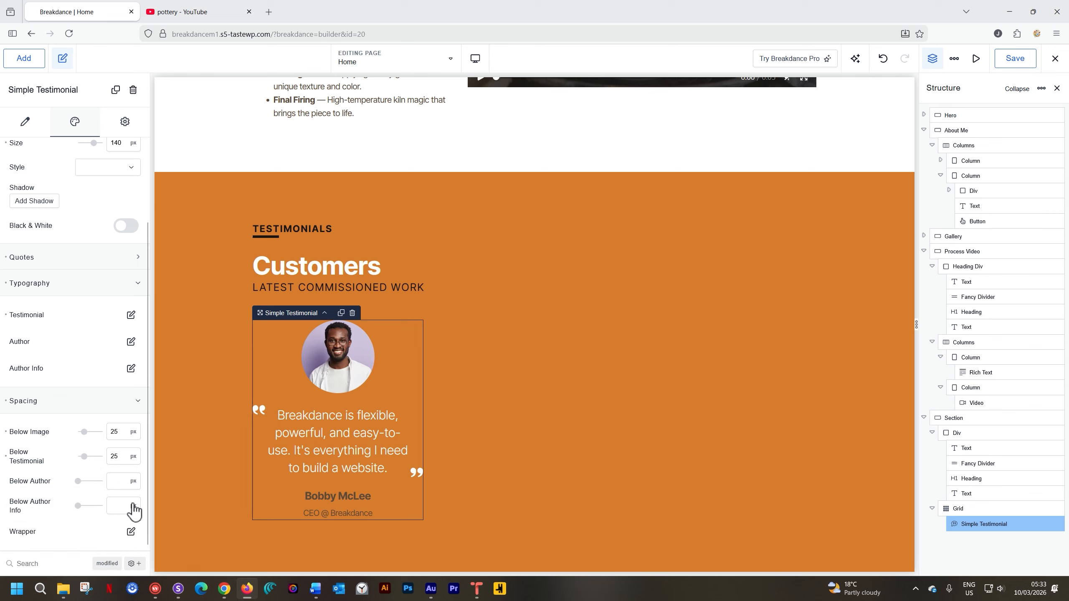
left_click(112, 403)
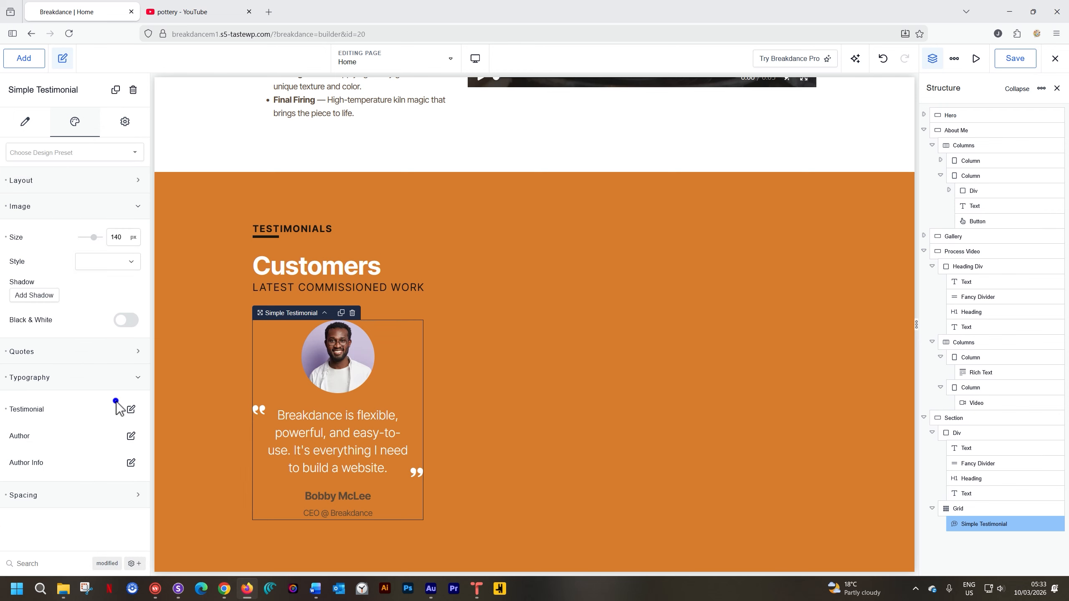
left_click(99, 377)
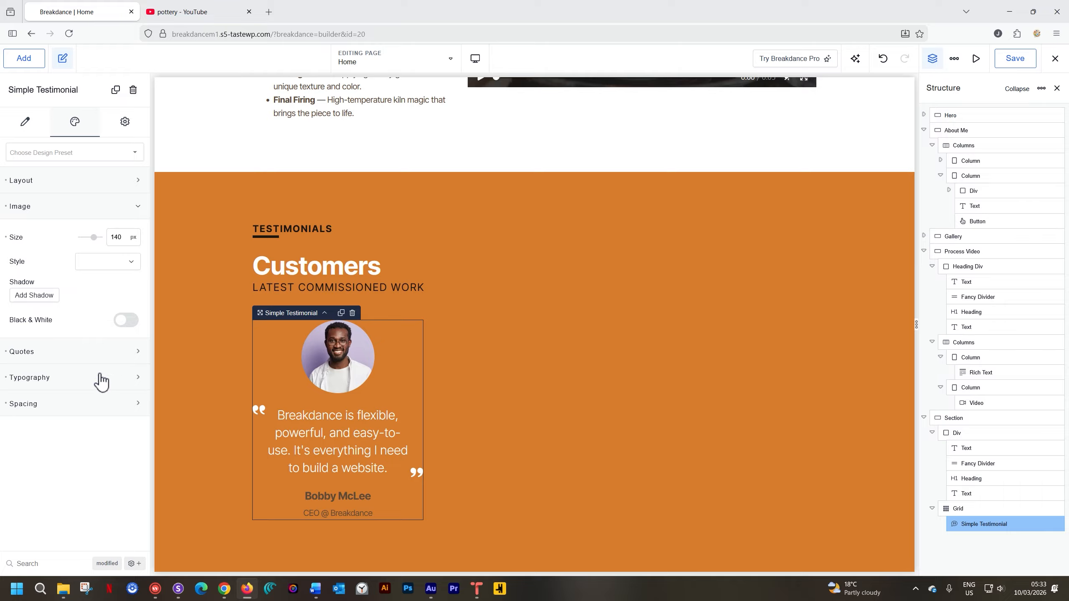
left_click(84, 208)
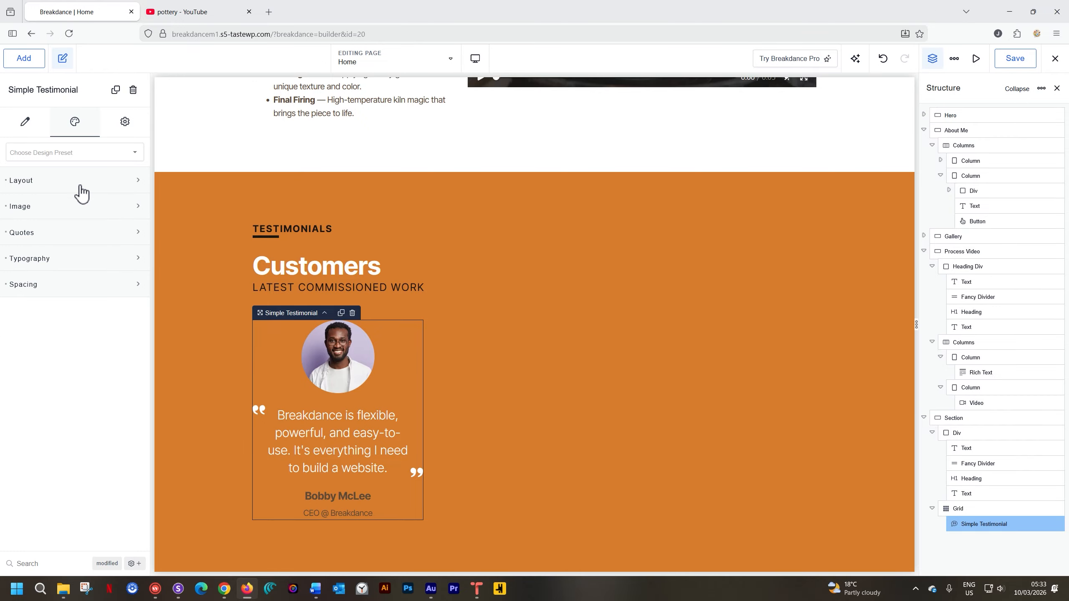
Try Left and Right alignment in the testimonial's layout and set the alignment to Center.
left_click(80, 185)
left_click(35, 129)
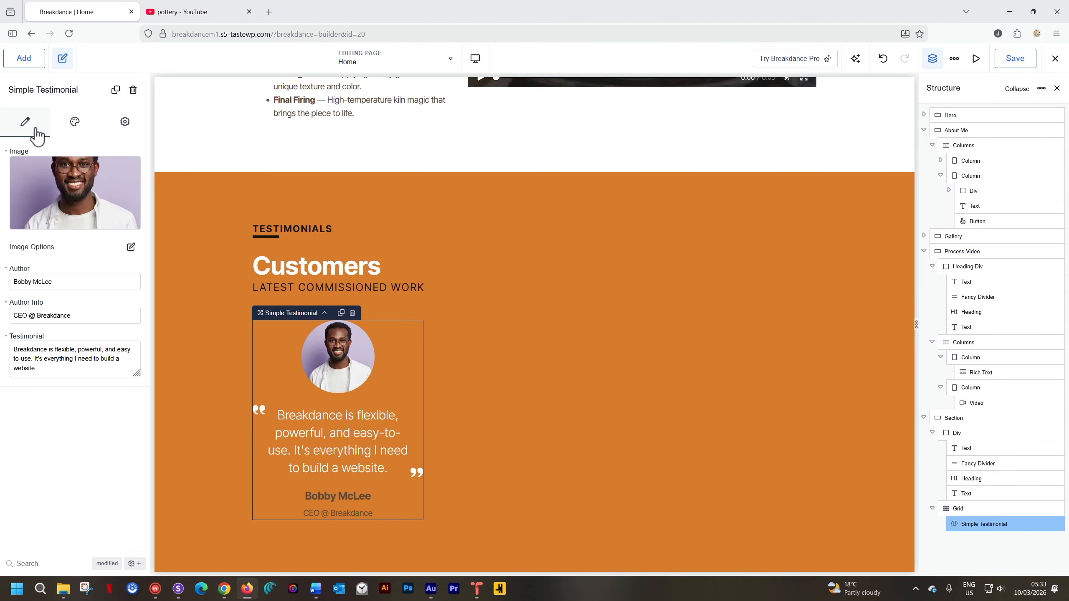
left_click(71, 126)
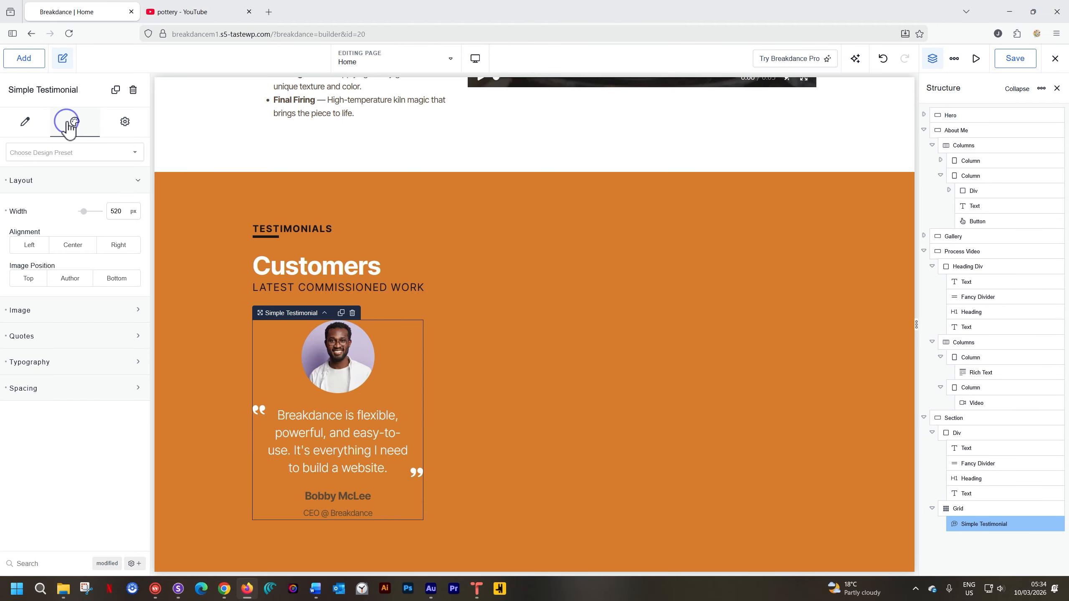
left_click(60, 191)
left_click(60, 190)
left_click(29, 246)
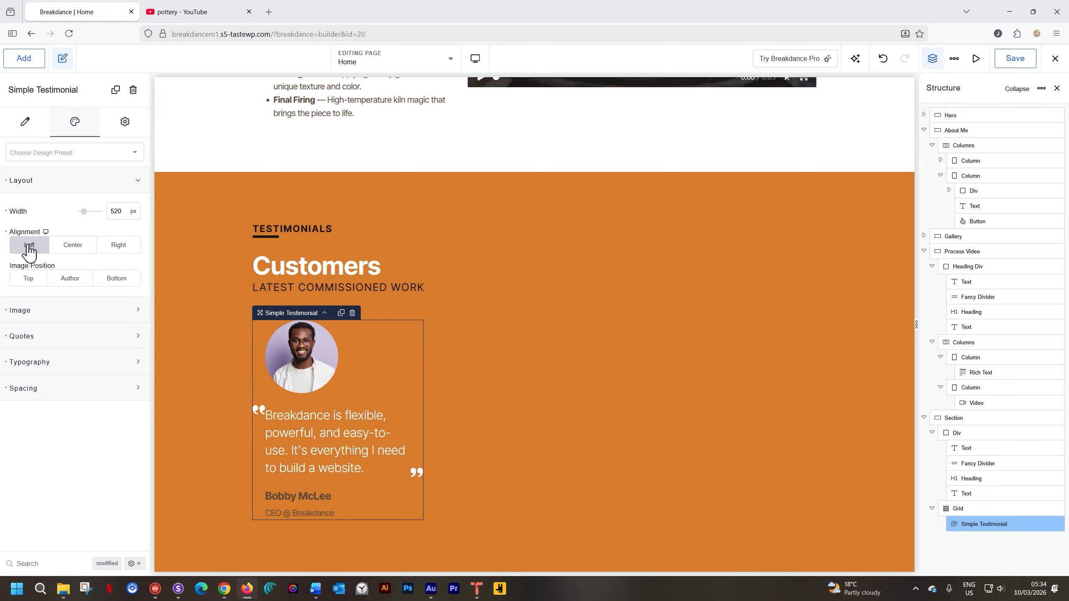
left_click(78, 248)
left_click(119, 248)
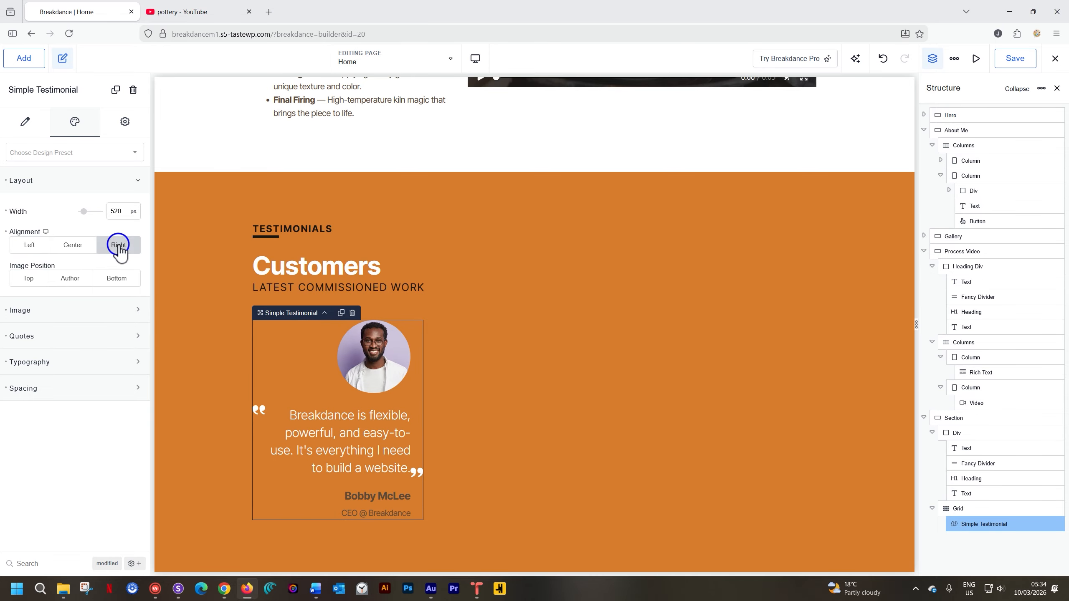
left_click(83, 253)
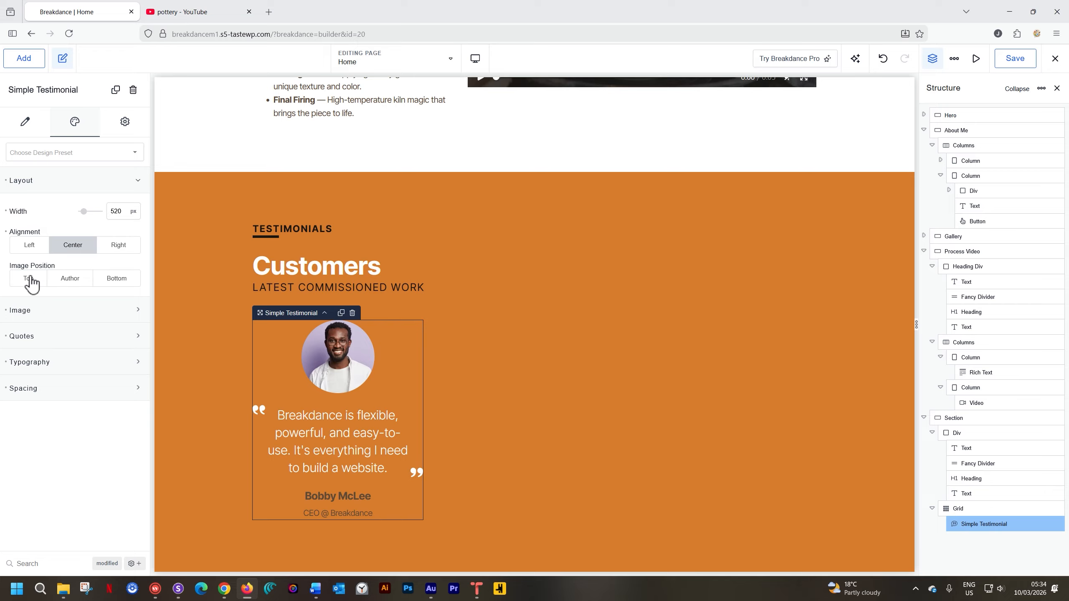
Try the Bottom image position and set the testimonial's image position to Author.
left_click(61, 283)
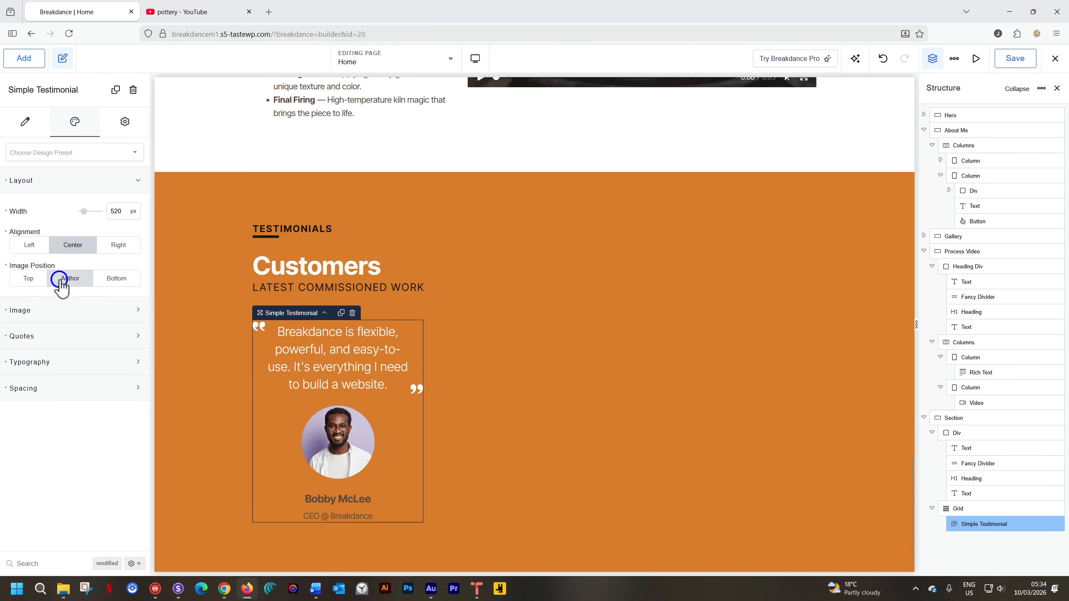
left_click(133, 288)
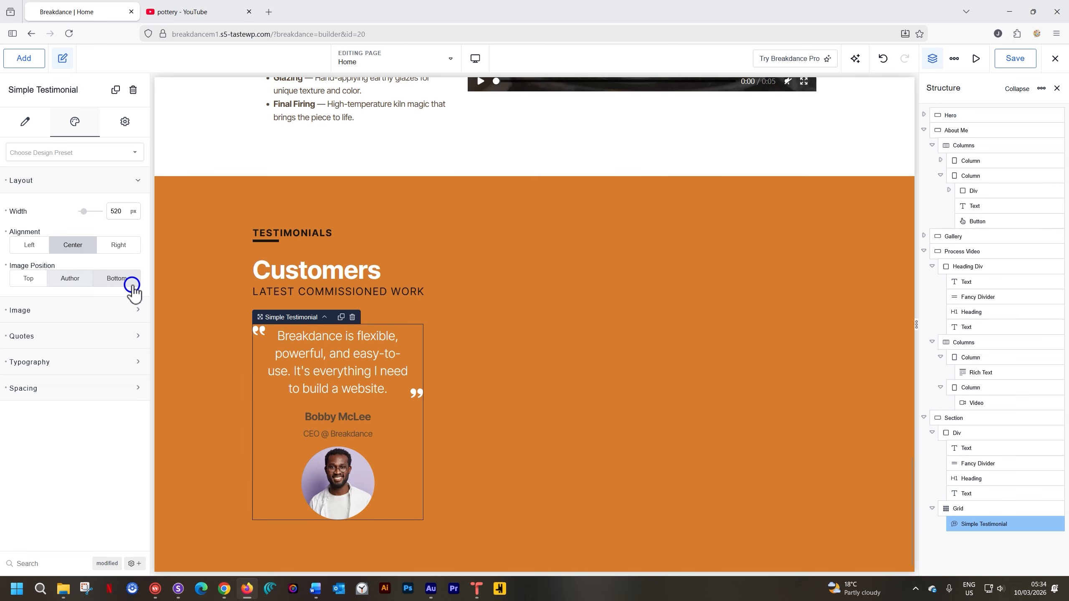
left_click(70, 283)
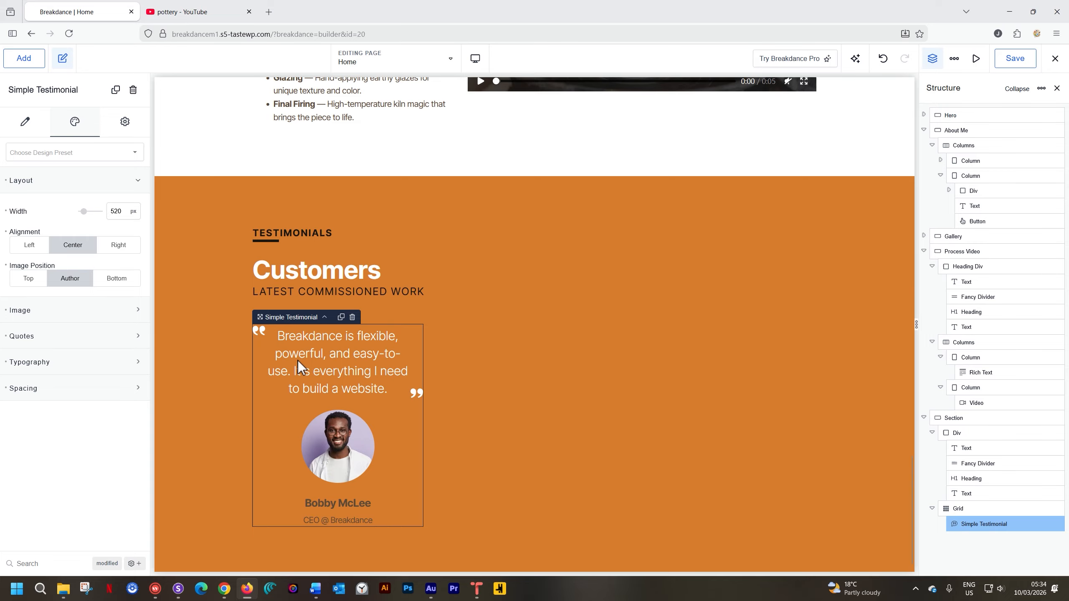
Duplicate the styled testimonial to fill the second column of the grid.
left_click(341, 318)
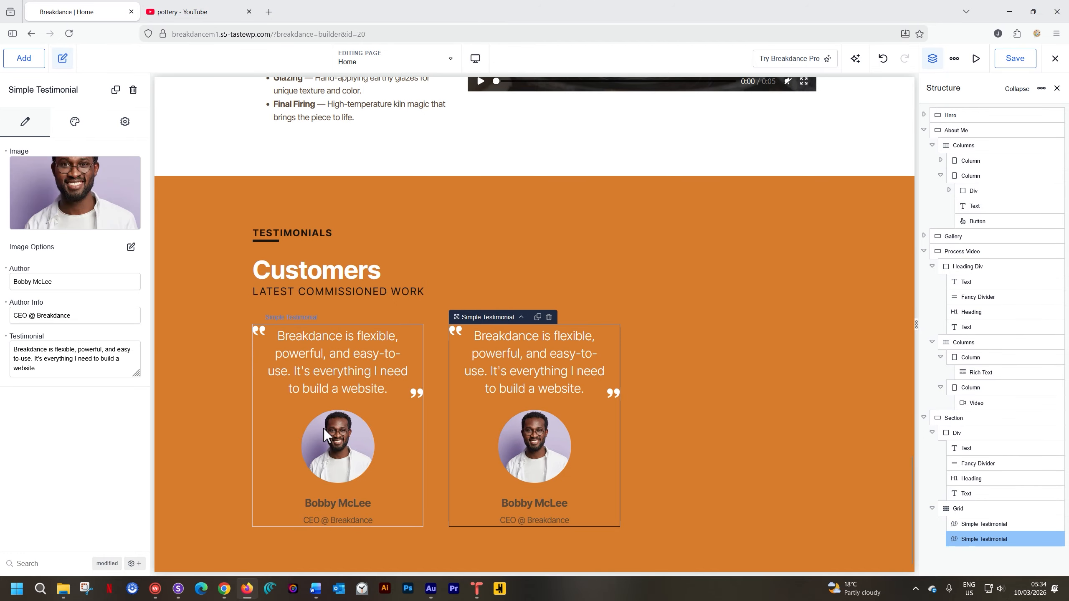
Duplicate the testimonial into the grid's third column and replace the second testimonial's image with the grey-haired man's portrait.
left_click(537, 317)
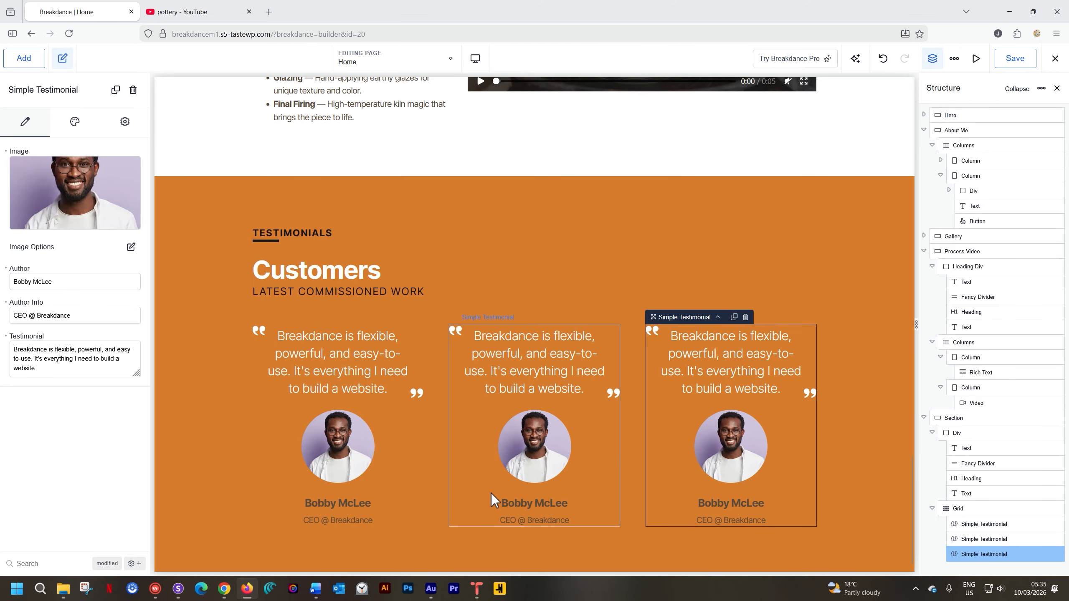
left_click(528, 456)
mouse_move(107, 206)
left_click(75, 195)
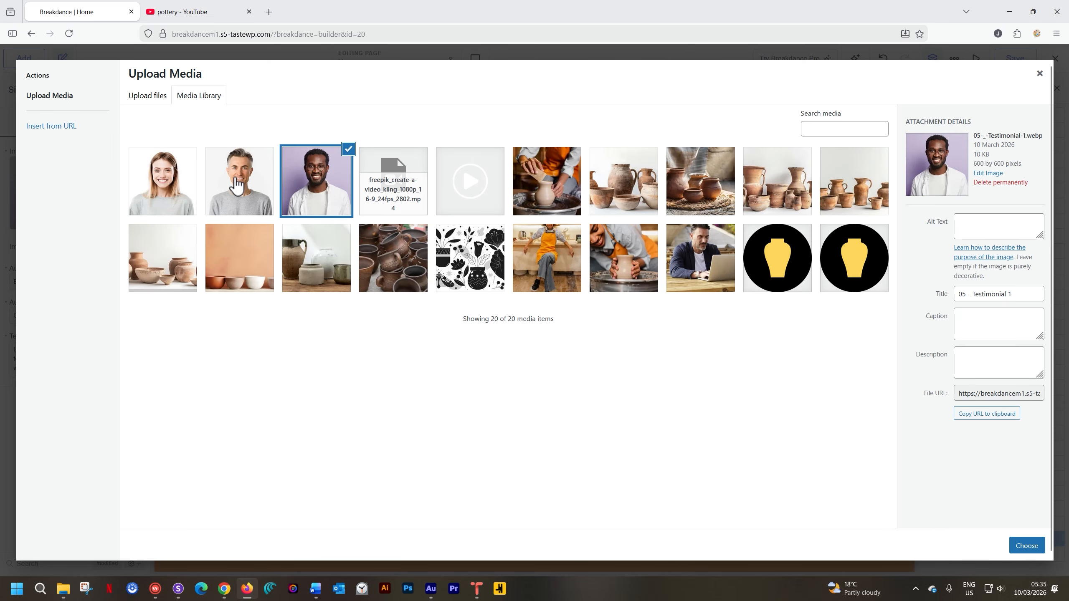
left_click(227, 198)
left_click(1016, 547)
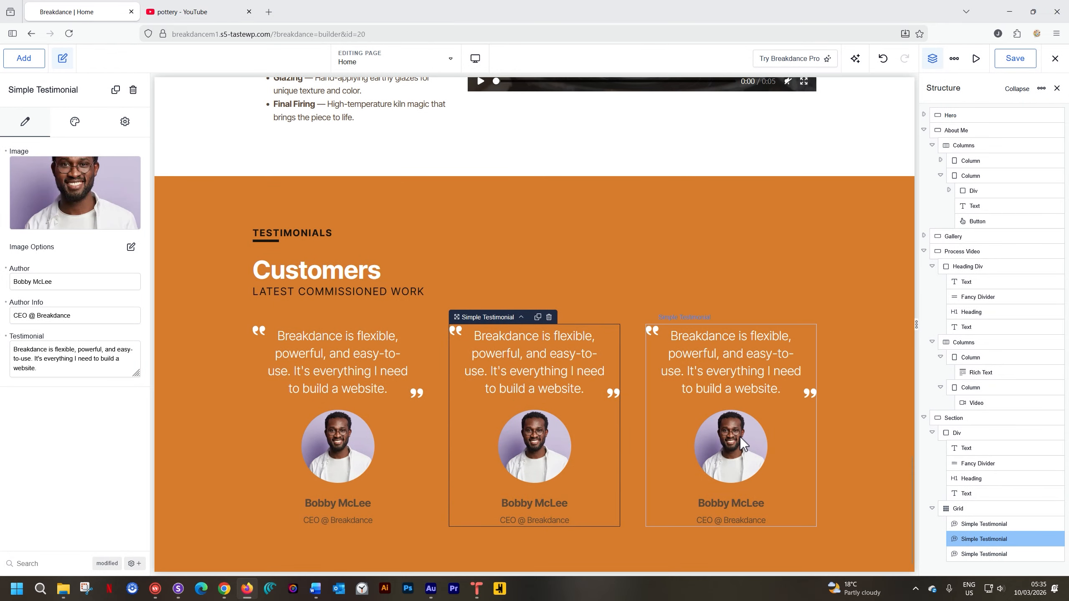
Replace the third testimonial's image with the smiling woman's portrait, 05-_-Testimonial-2.webp, from the media library.
left_click(739, 445)
left_click(84, 193)
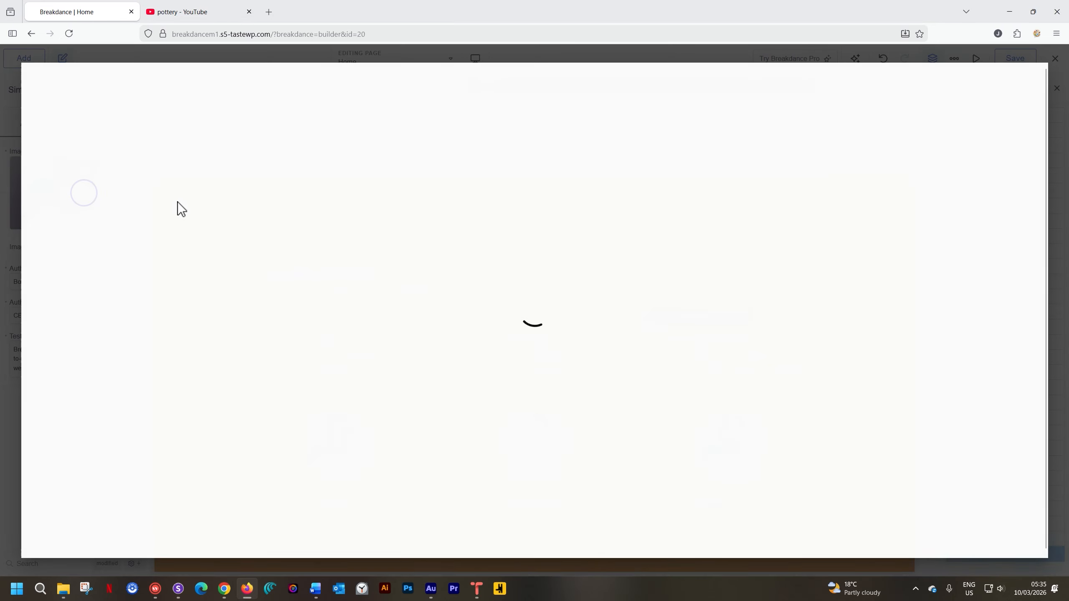
left_click(184, 188)
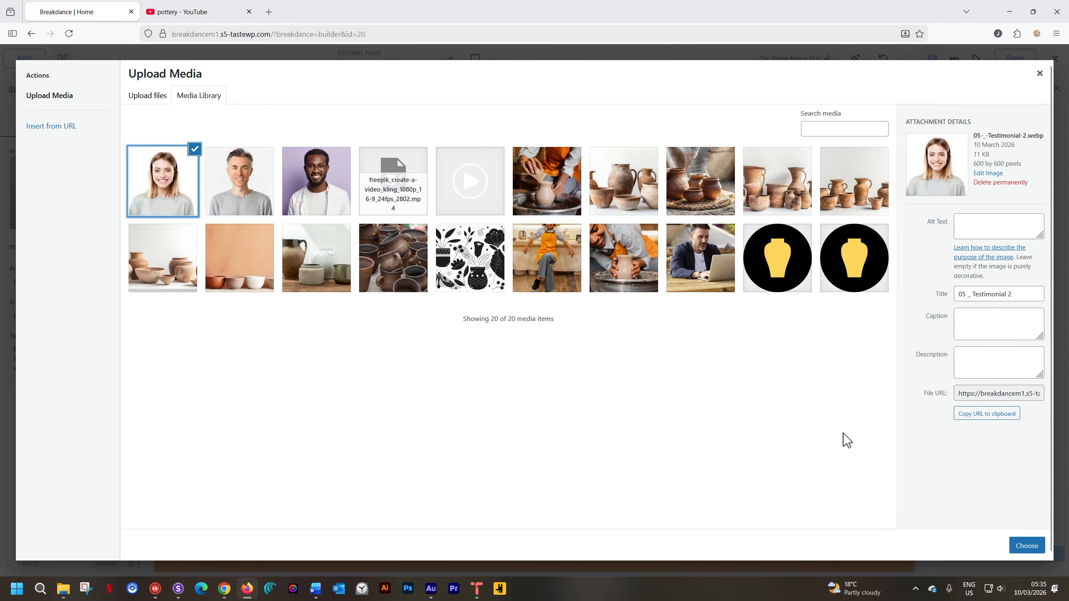
left_click(1026, 546)
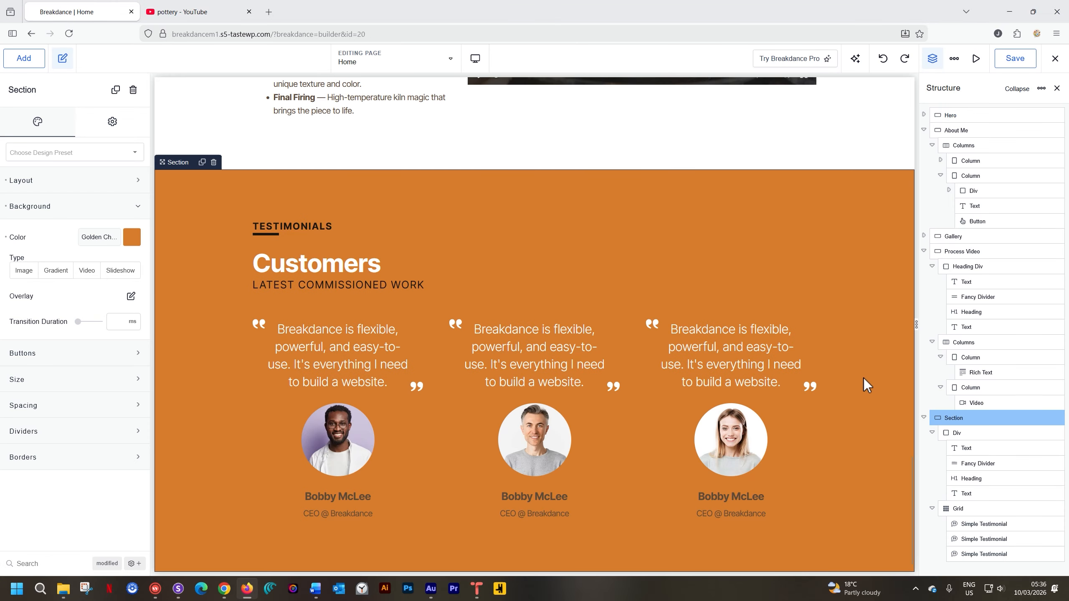
Check the section at Tablet Landscape, and set the testimonial grid to 3 items per row at the Tablet Portrait breakpoint.
left_click(472, 68)
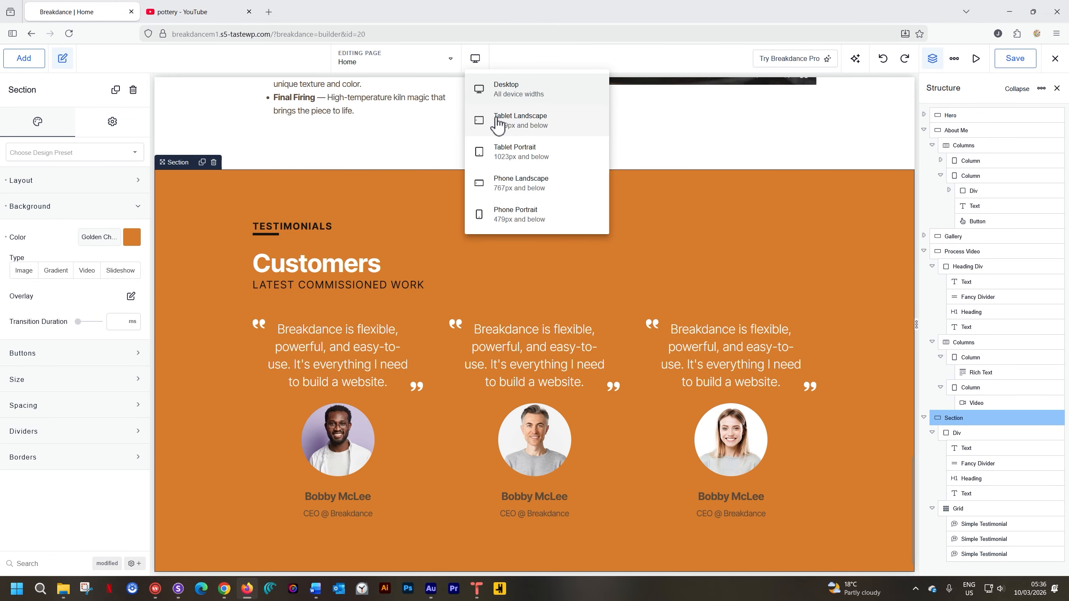
left_click(497, 119)
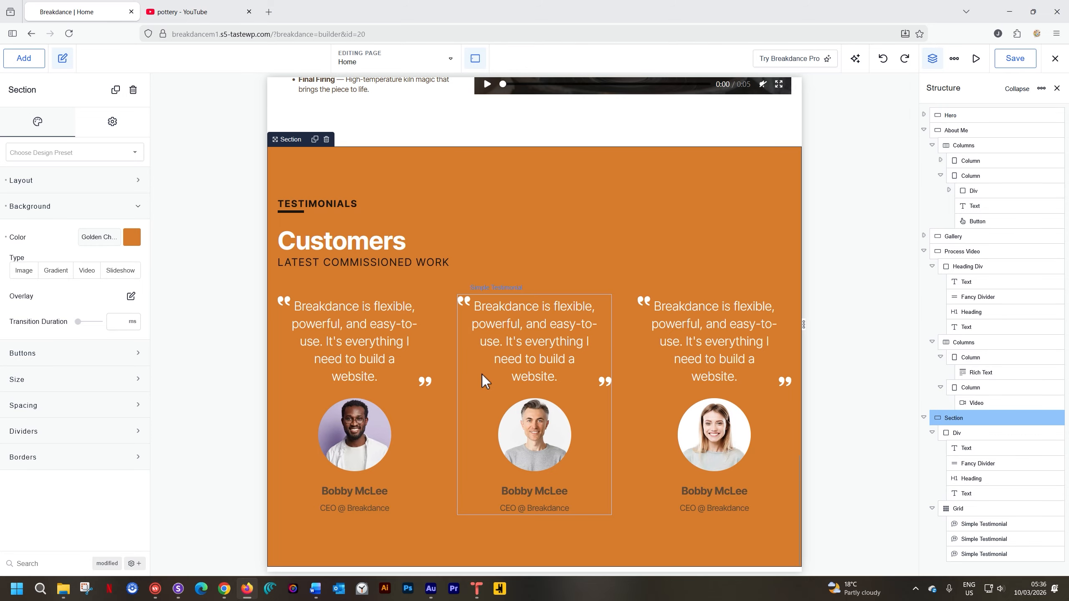
left_click(479, 61)
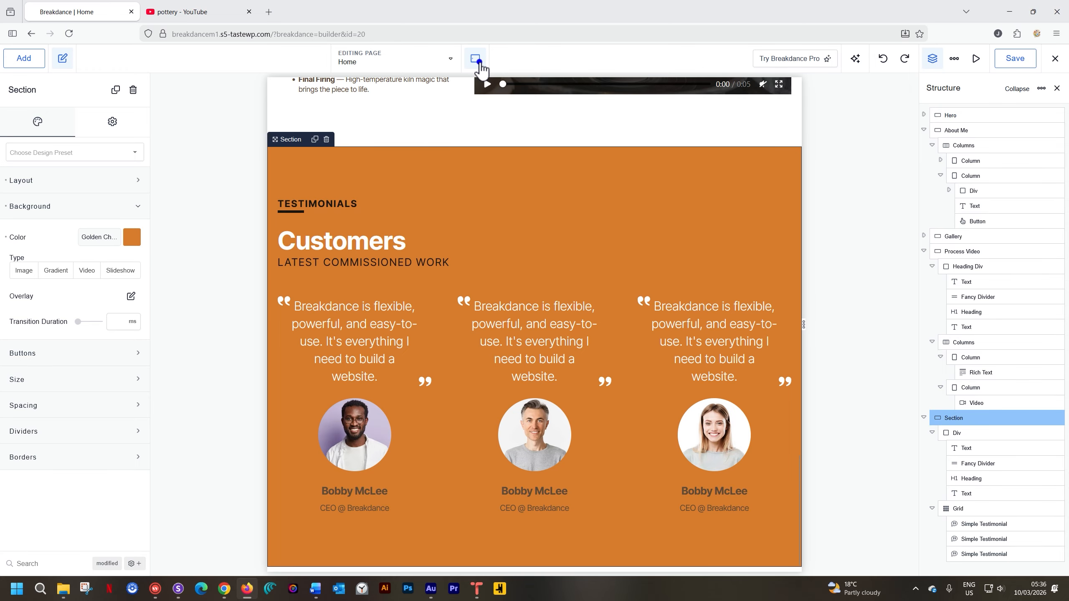
left_click(484, 159)
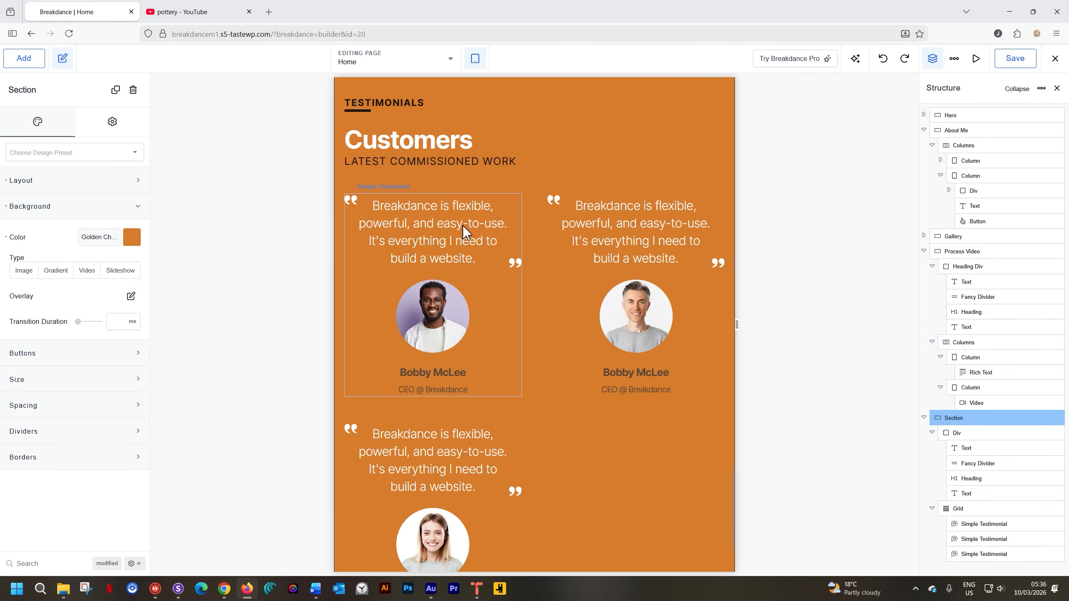
left_click(463, 226)
left_click(419, 188)
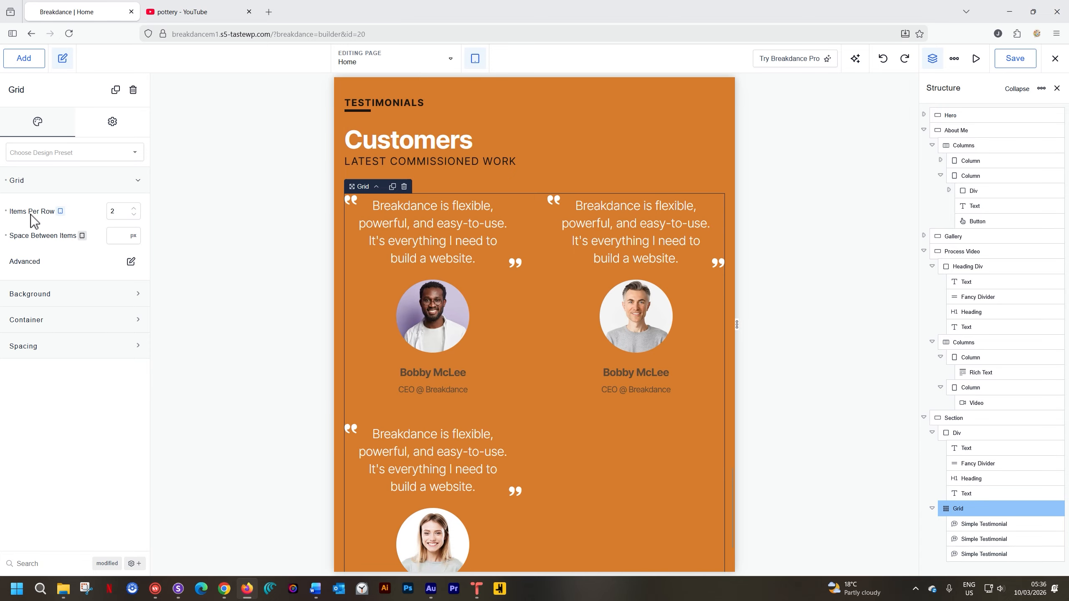
left_click(133, 208)
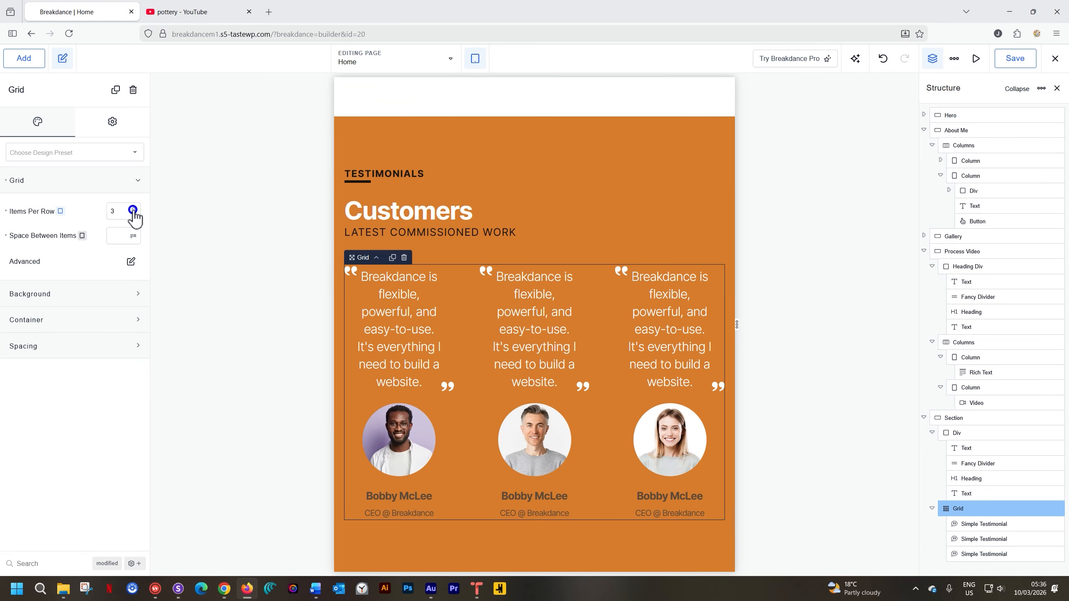
Set the first testimonial's quote text font size to 18 px at the Tablet Portrait breakpoint.
left_click(394, 300)
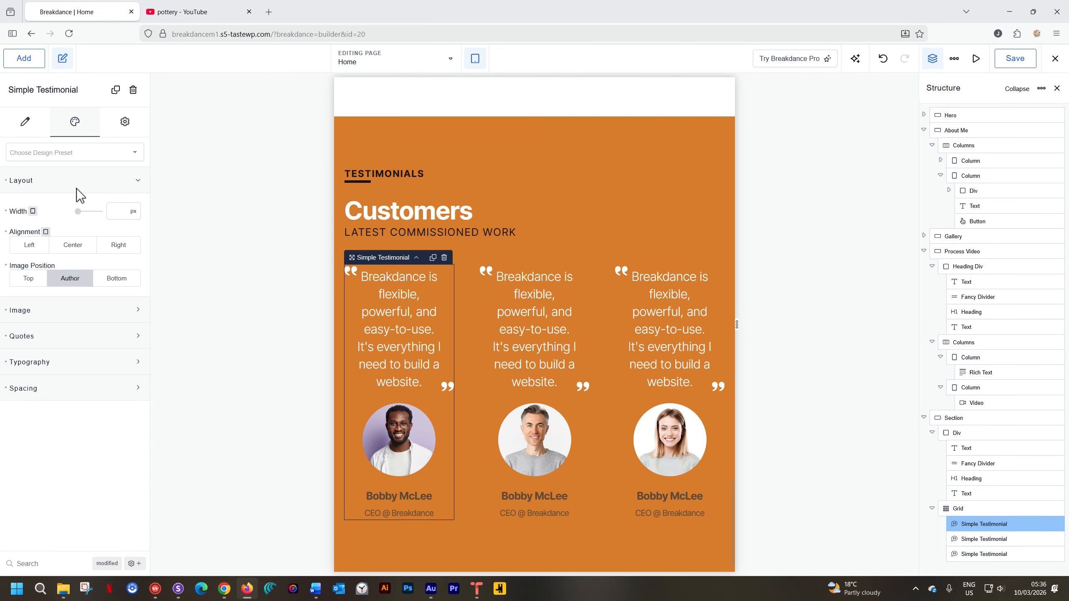
left_click(53, 365)
left_click(55, 365)
left_click(54, 366)
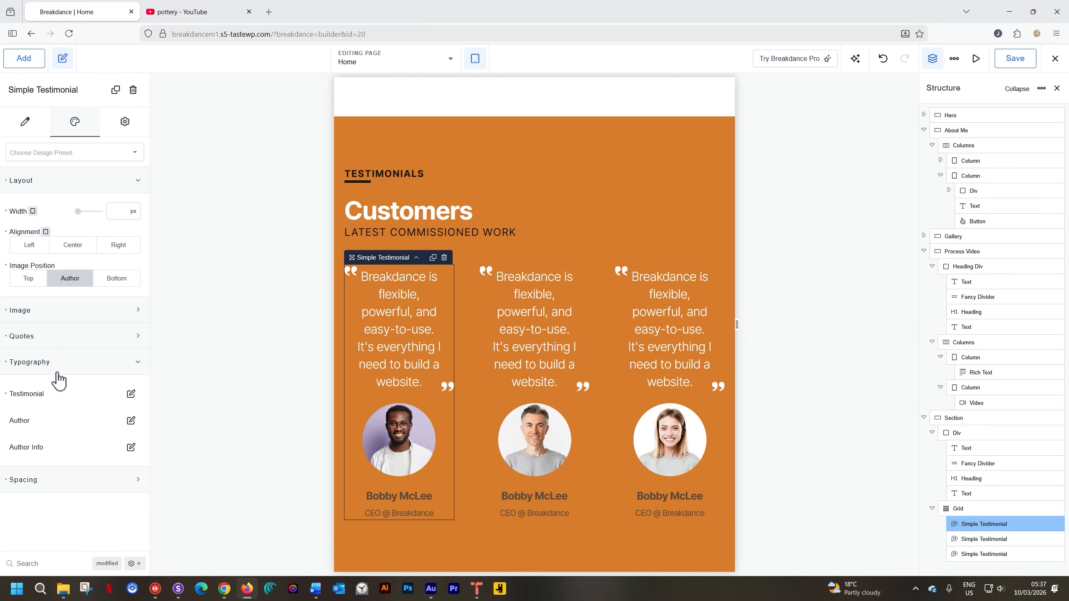
left_click(127, 400)
scroll(131, 401, "down", 1)
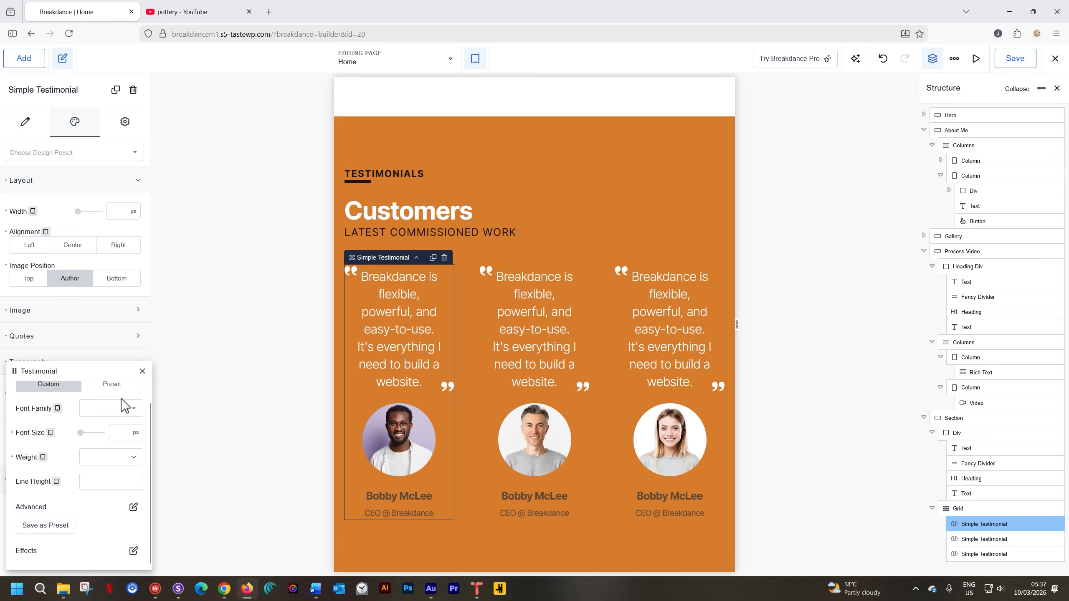
type("24")
key("BackSpace")
key("BackSpace")
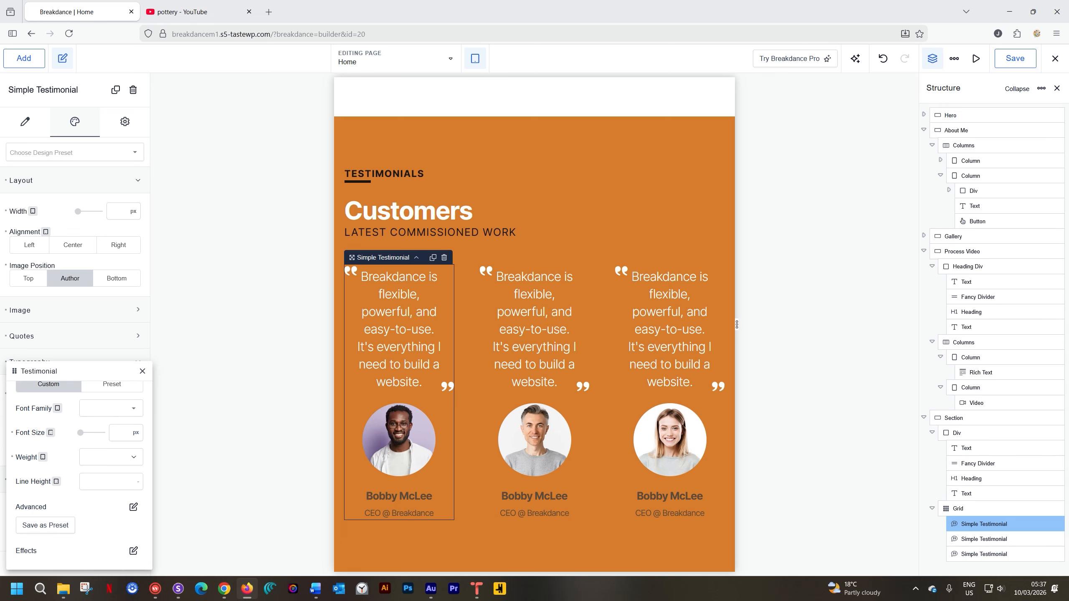
type("18")
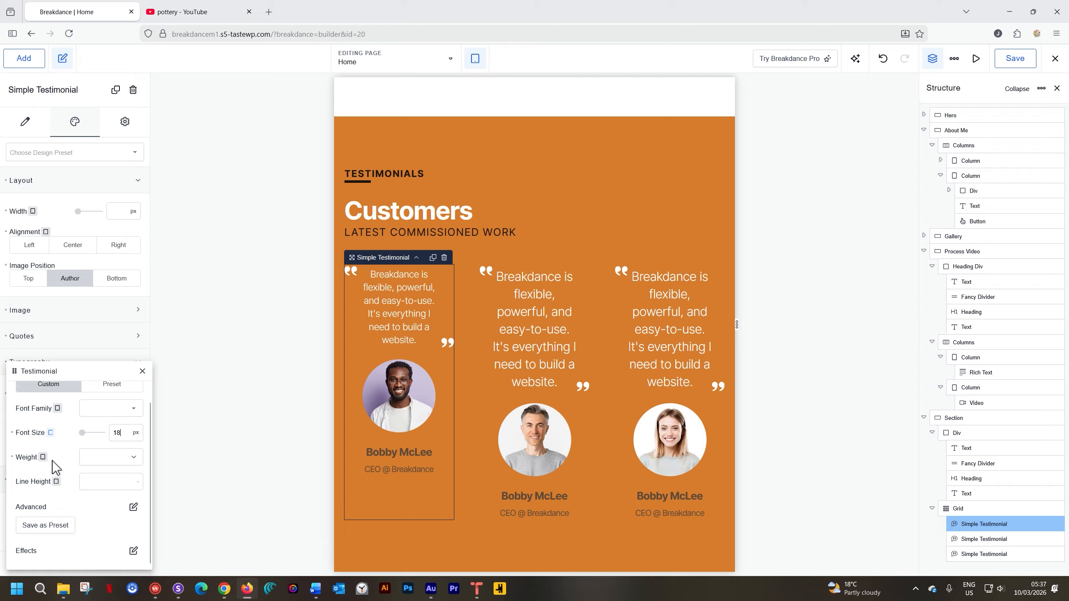
left_click(109, 462)
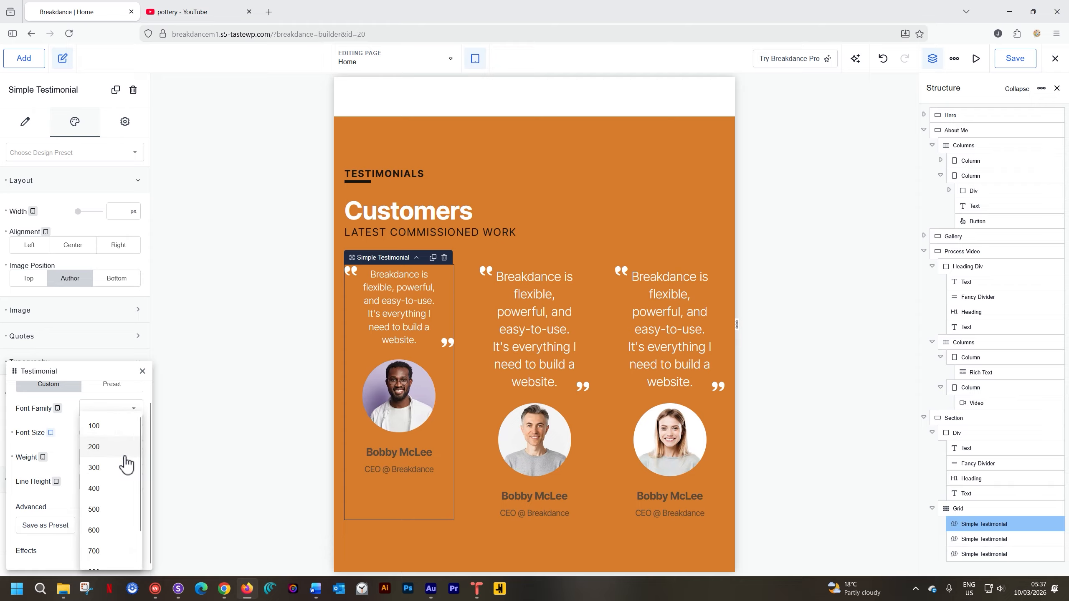
left_click(64, 445)
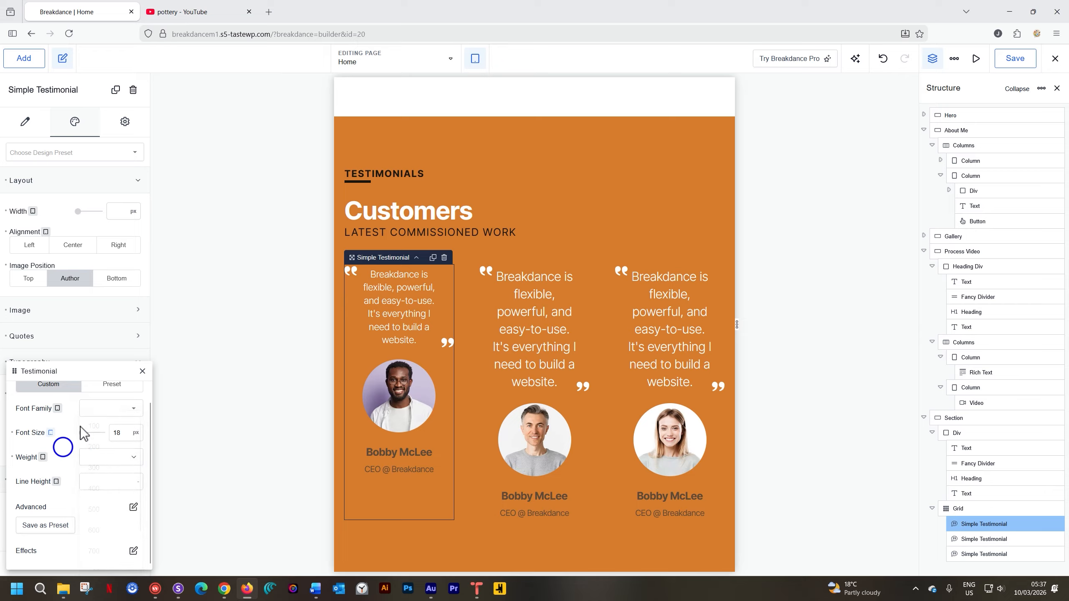
left_click(142, 371)
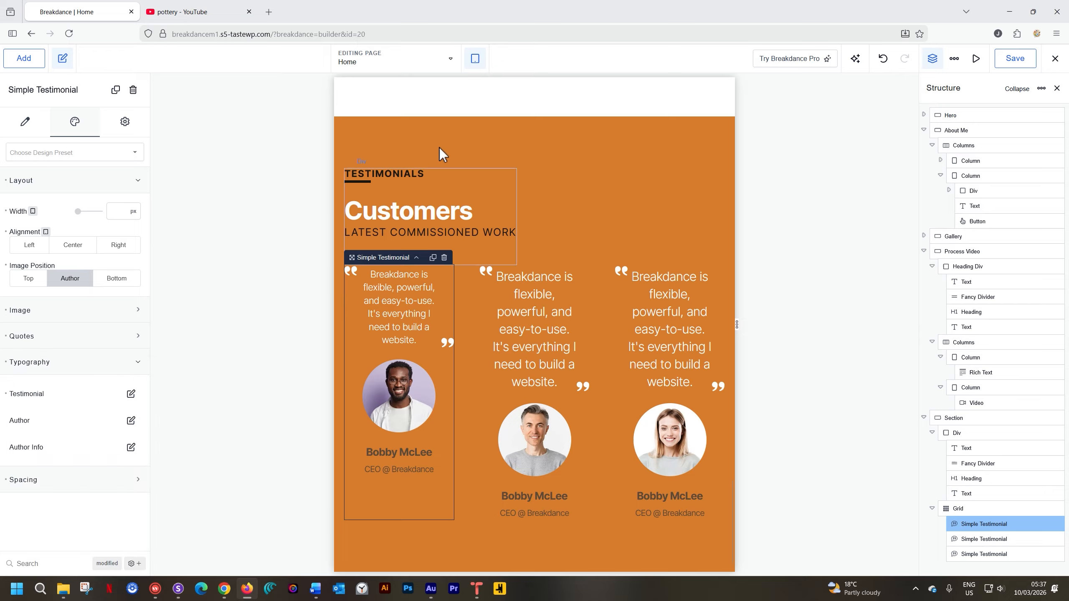
Preview the testimonials at the Phone Landscape and Phone Portrait breakpoints and return to Tablet Portrait.
left_click(469, 64)
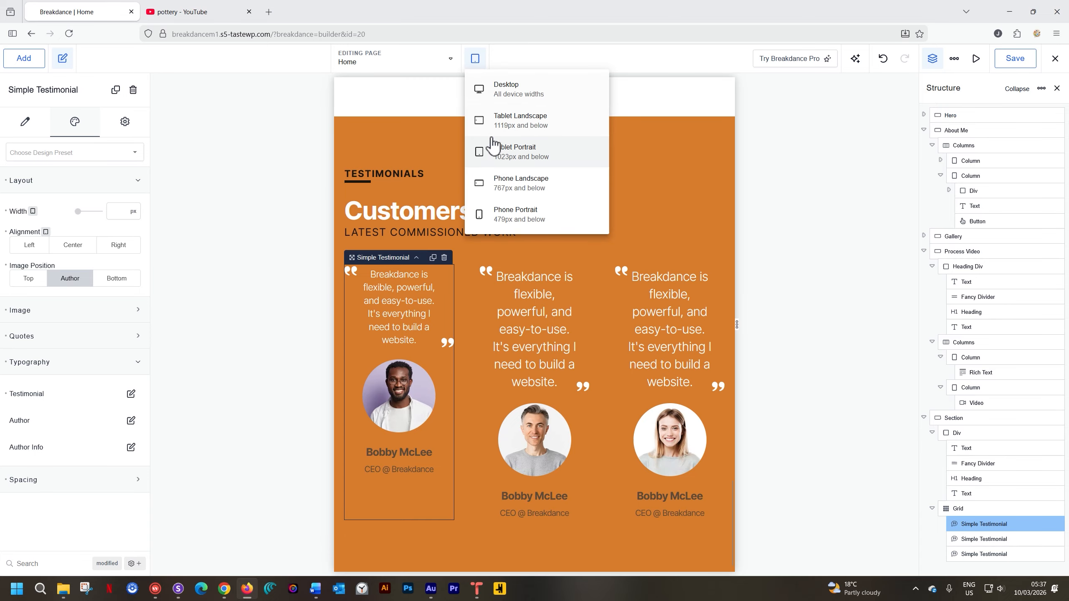
left_click(501, 186)
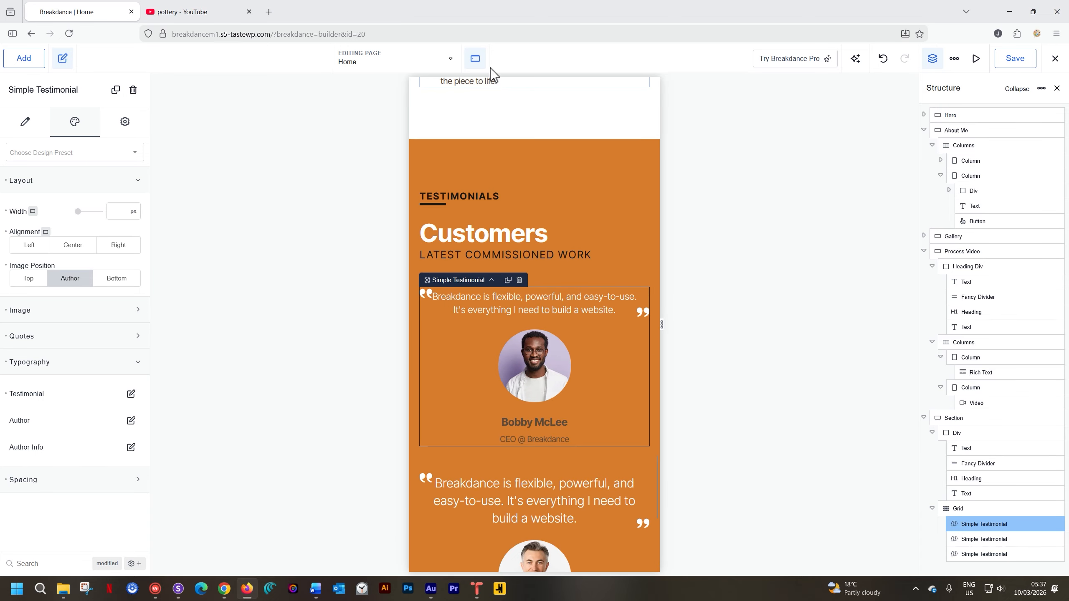
left_click(476, 59)
left_click(484, 212)
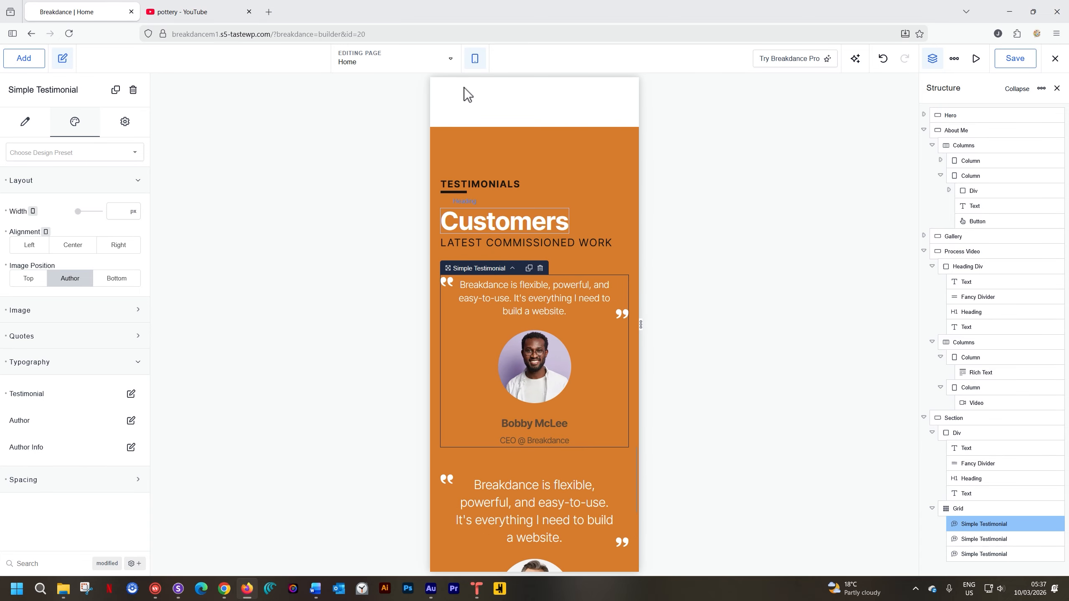
left_click(475, 61)
left_click(488, 153)
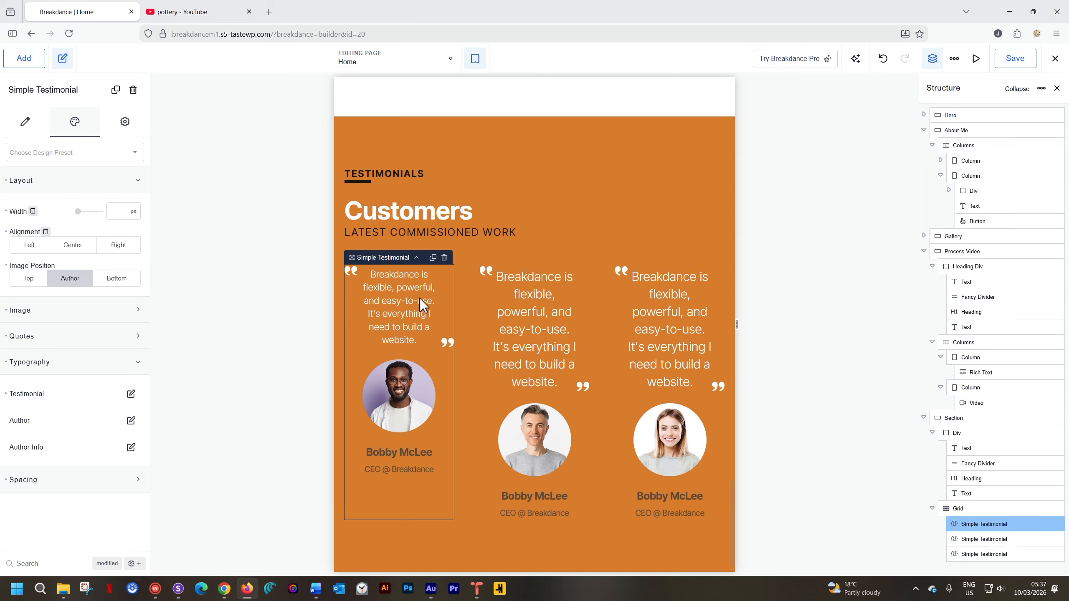
Save the first testimonial's styling as a design preset named Testimonial.
left_click(38, 153)
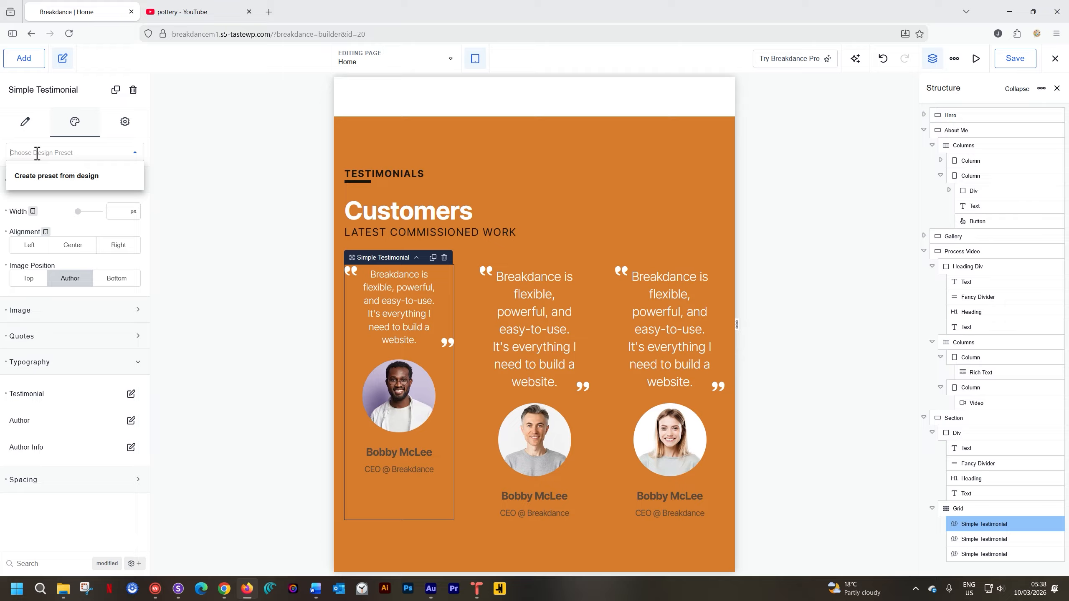
type("Testimonial")
left_click(44, 176)
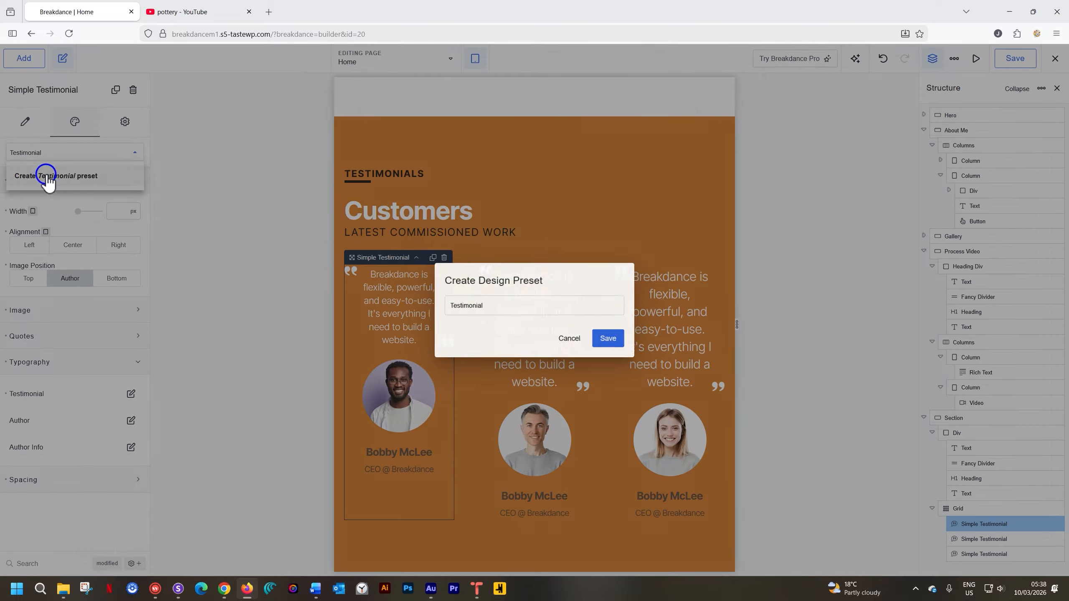
left_click(613, 340)
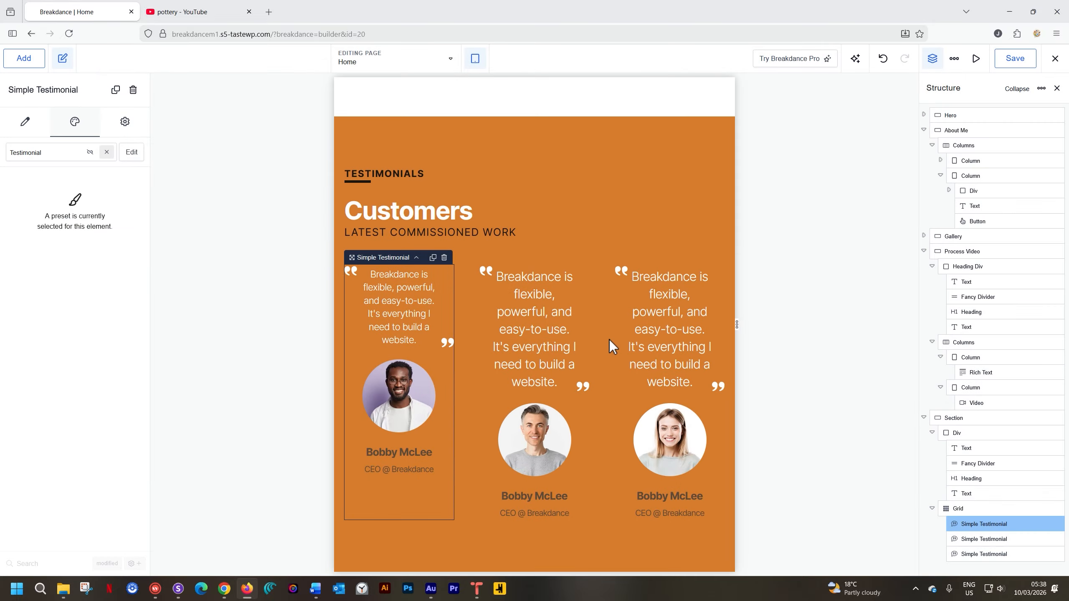
Apply the Testimonial design preset to the second and third testimonials in the grid.
left_click(546, 315)
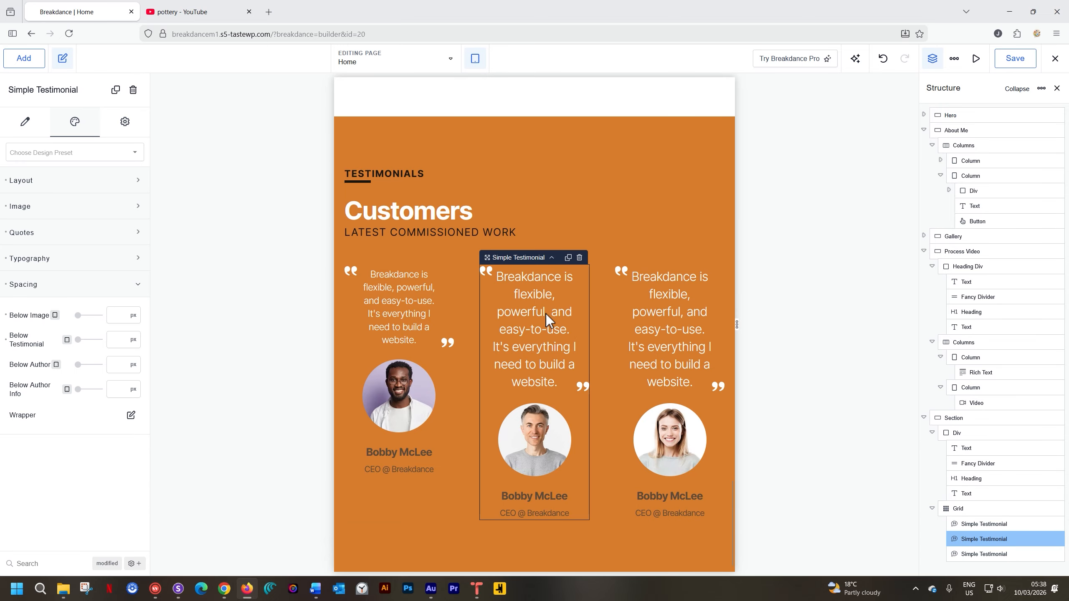
left_click(131, 152)
left_click(47, 177)
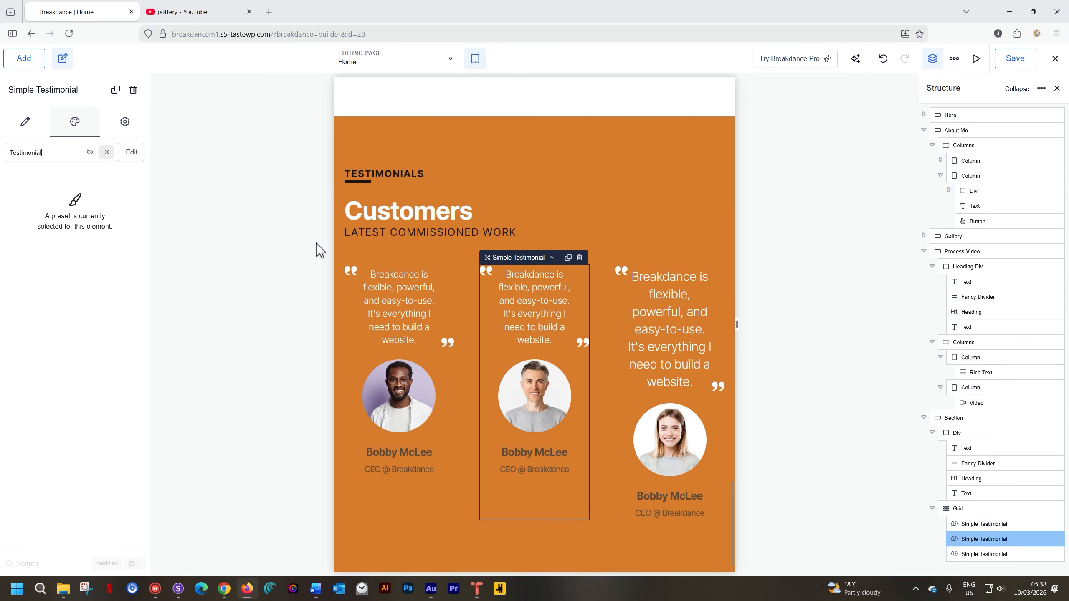
left_click(655, 313)
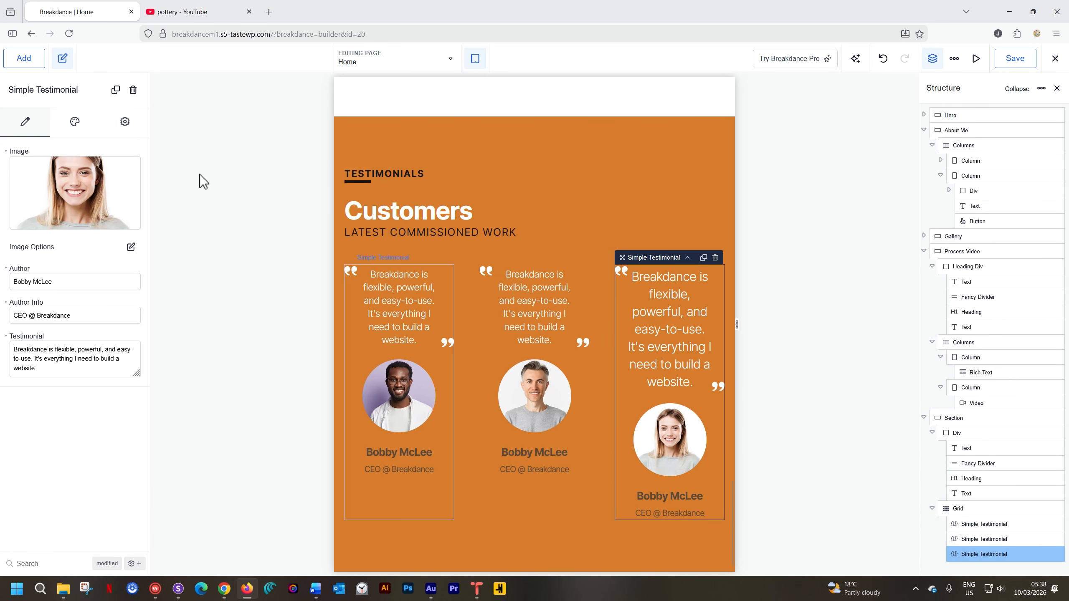
left_click(75, 121)
left_click(58, 153)
left_click(44, 175)
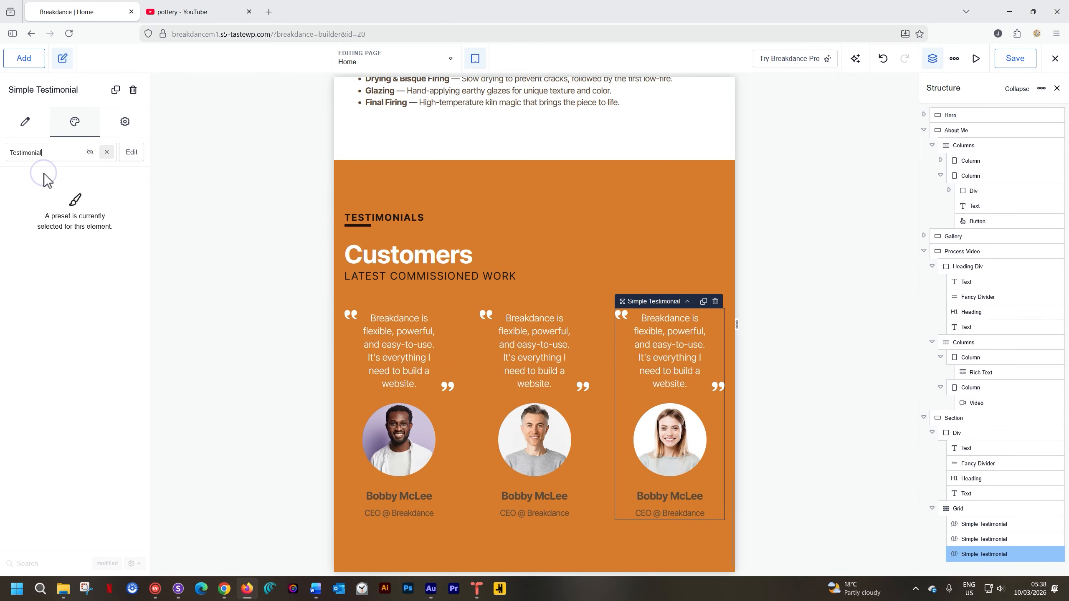
Edit the Testimonial preset and set its quote marks' size to 14 px at the Tablet Portrait breakpoint.
left_click(387, 348)
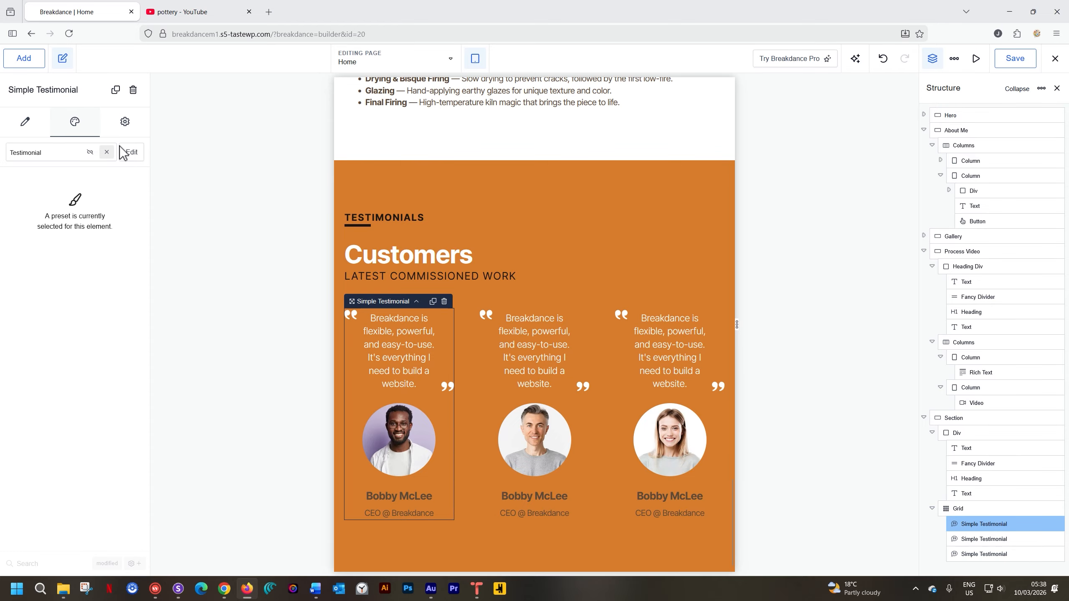
left_click(132, 153)
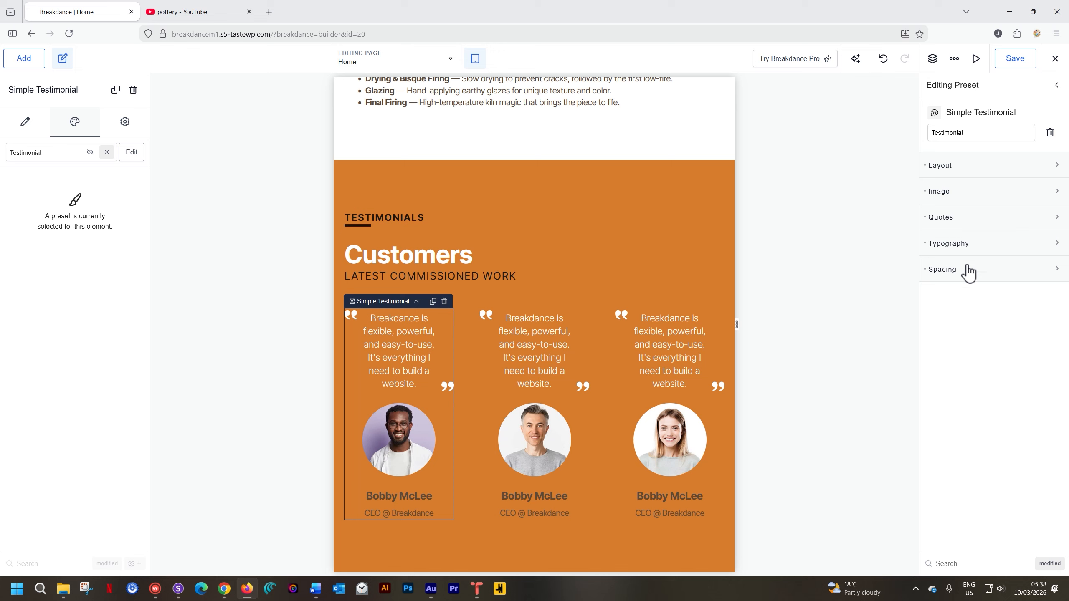
left_click(1030, 224)
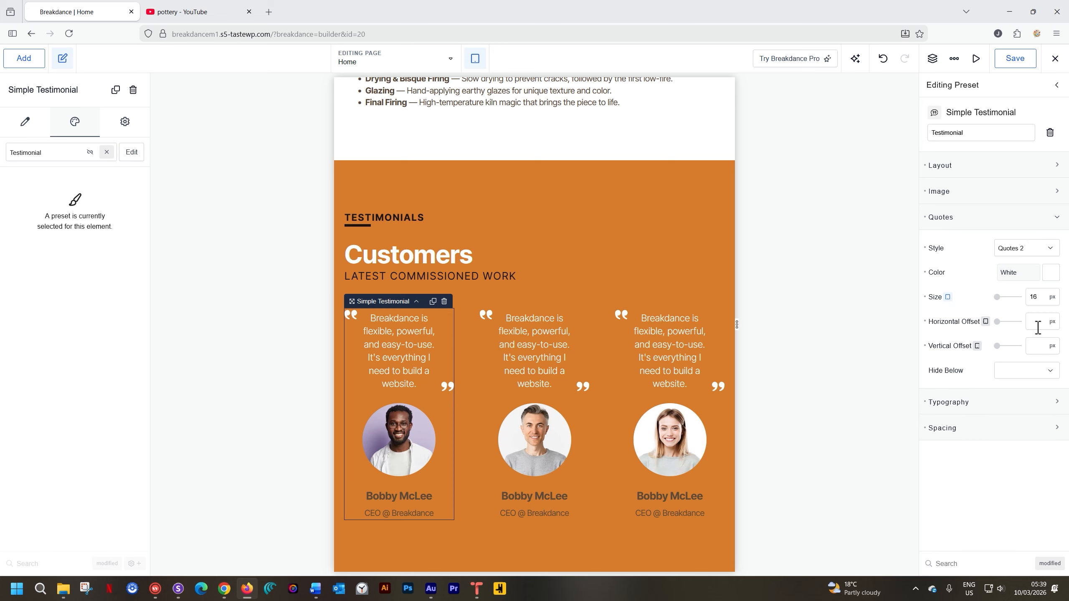
double_click(1035, 297)
type("14")
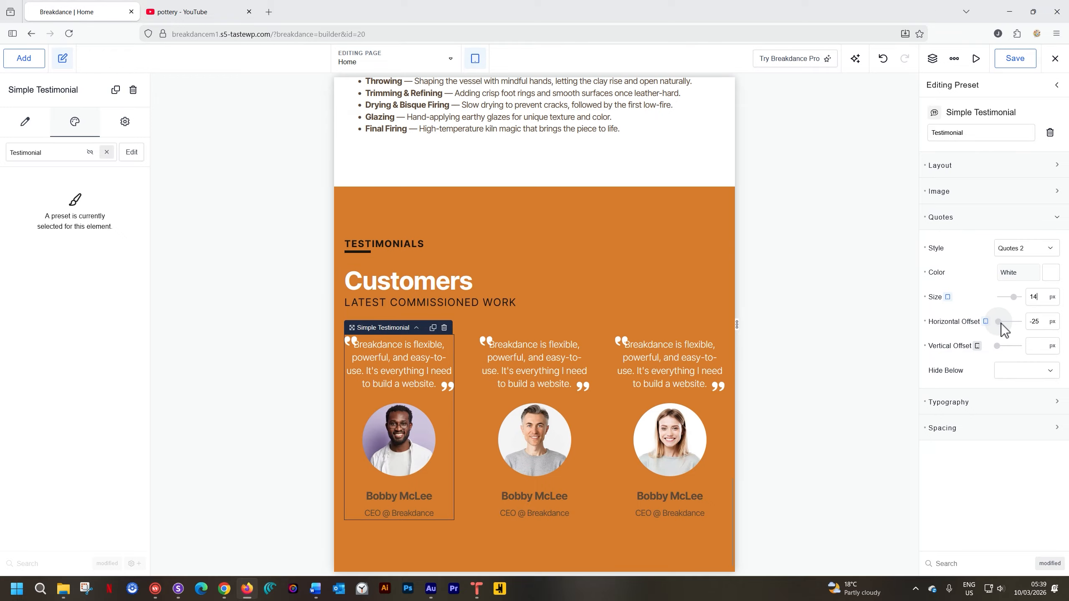
Set the Testimonial preset's quote marks to a horizontal offset of -2 px and a vertical offset of 0 px at Tablet Portrait.
left_click(999, 322)
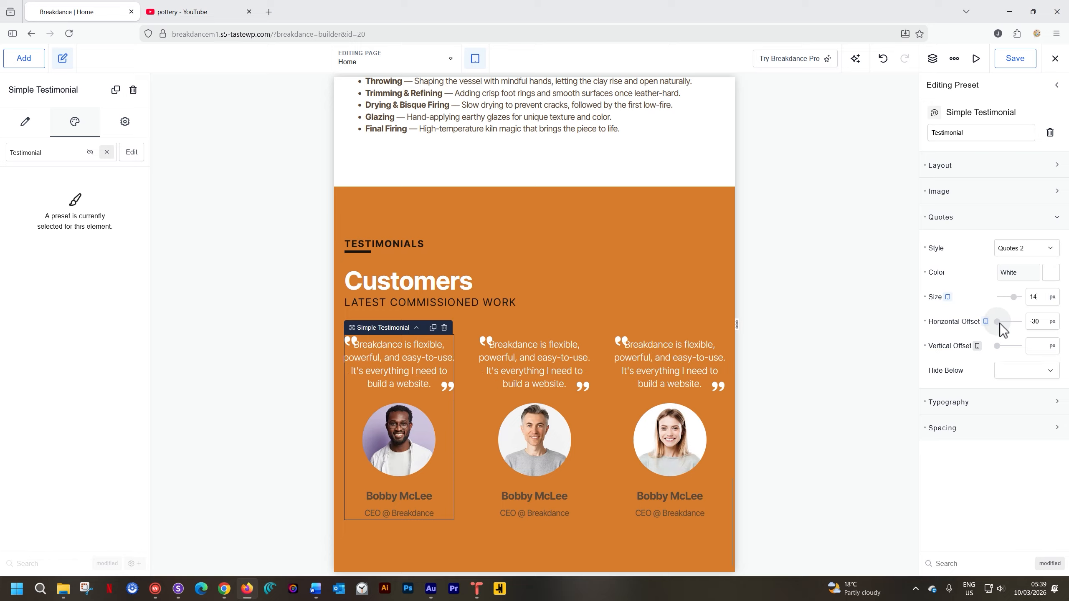
left_click_drag(998, 324, 995, 347)
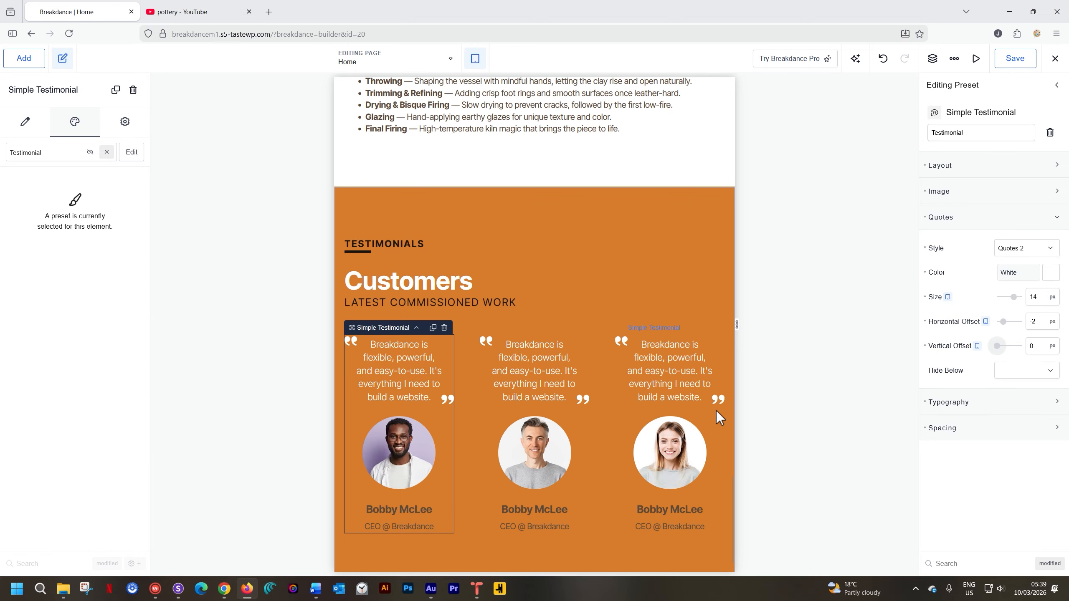
At the Phone Landscape breakpoint, set the quote marks' horizontal offset to 17 px and check all three testimonials.
left_click(475, 58)
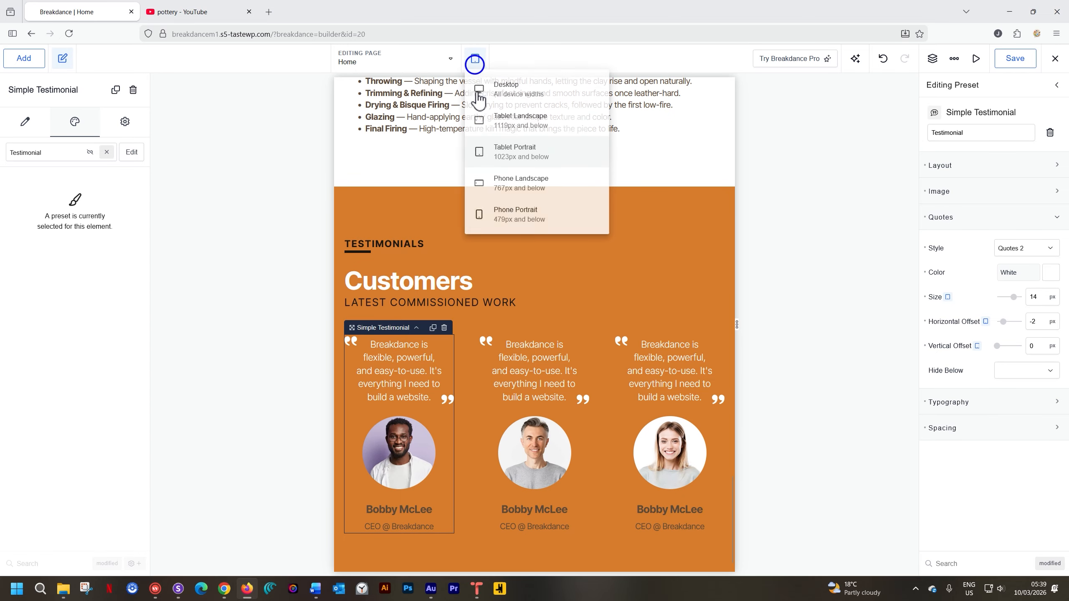
left_click(497, 182)
scroll(547, 337, "down", 5)
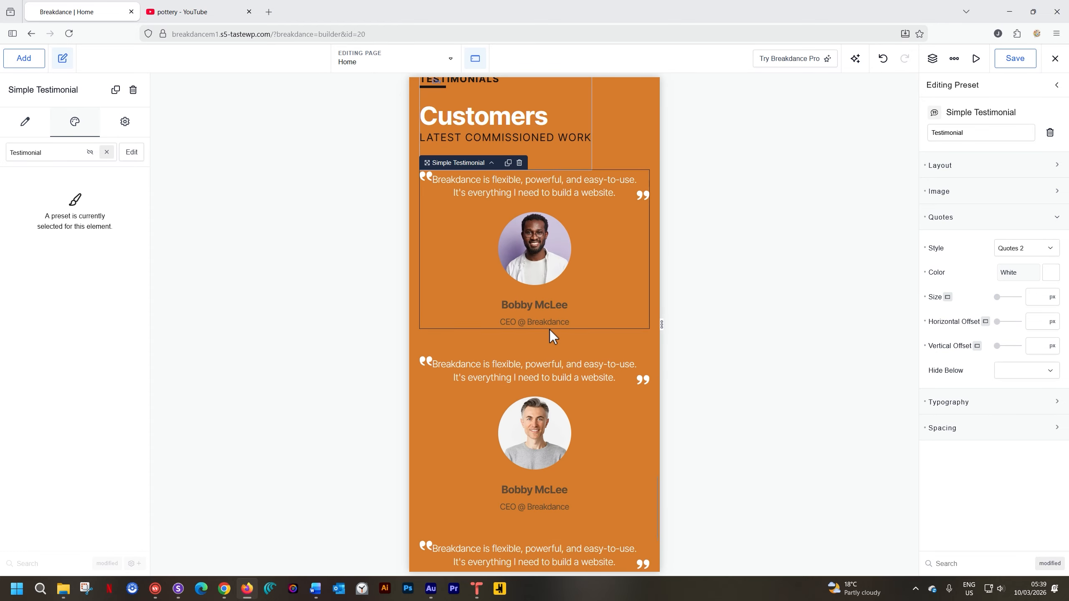
scroll(550, 330, "down", 3)
scroll(550, 330, "up", 5)
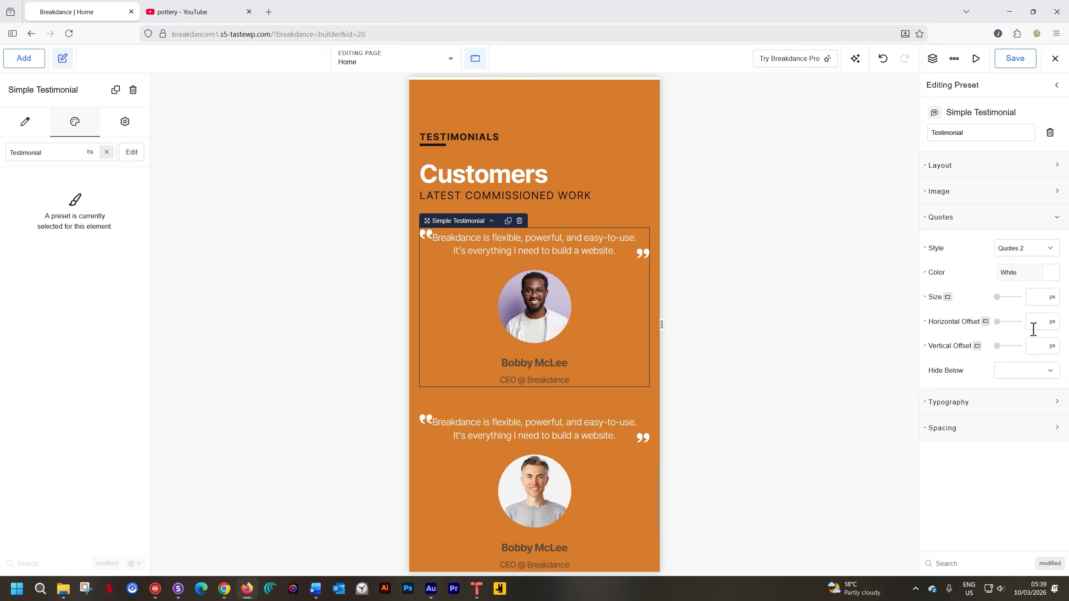
left_click_drag(996, 322, 1006, 323)
scroll(533, 358, "down", 6)
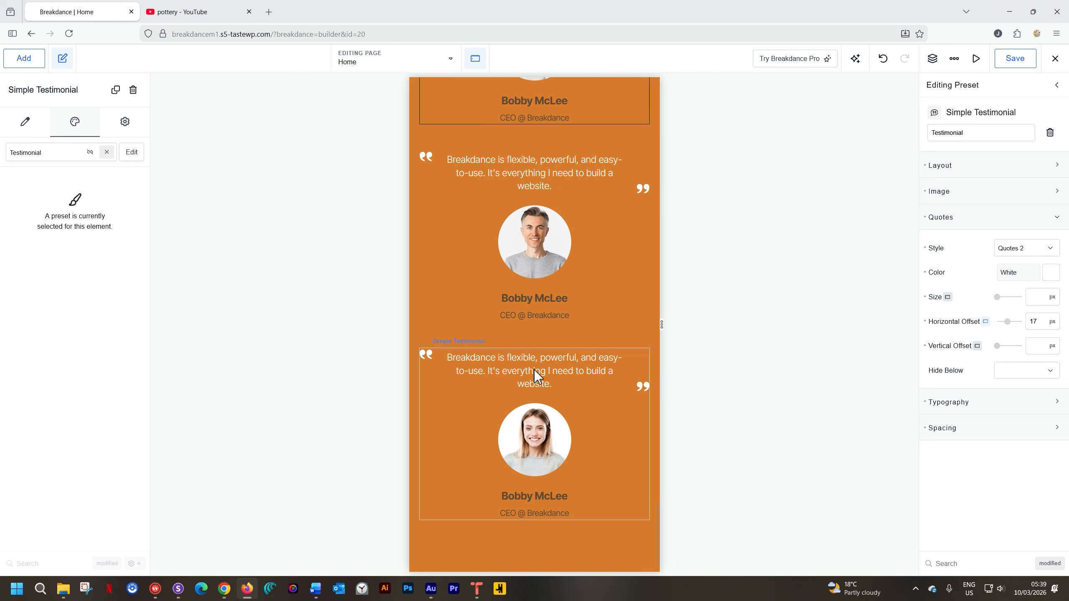
scroll(535, 369, "up", 6)
scroll(563, 295, "down", 3)
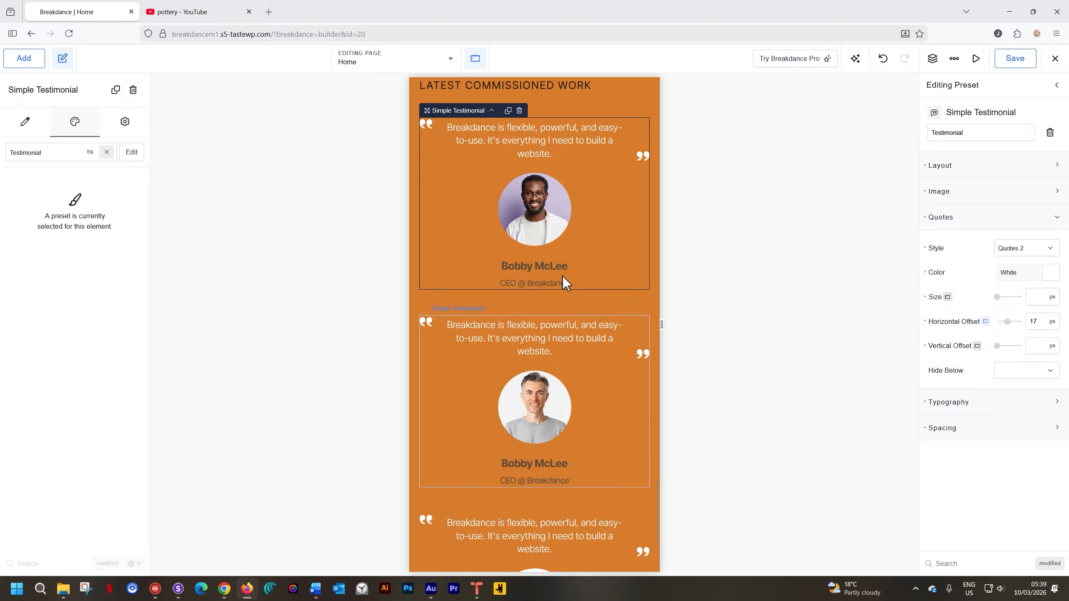
scroll(564, 277, "down", 5)
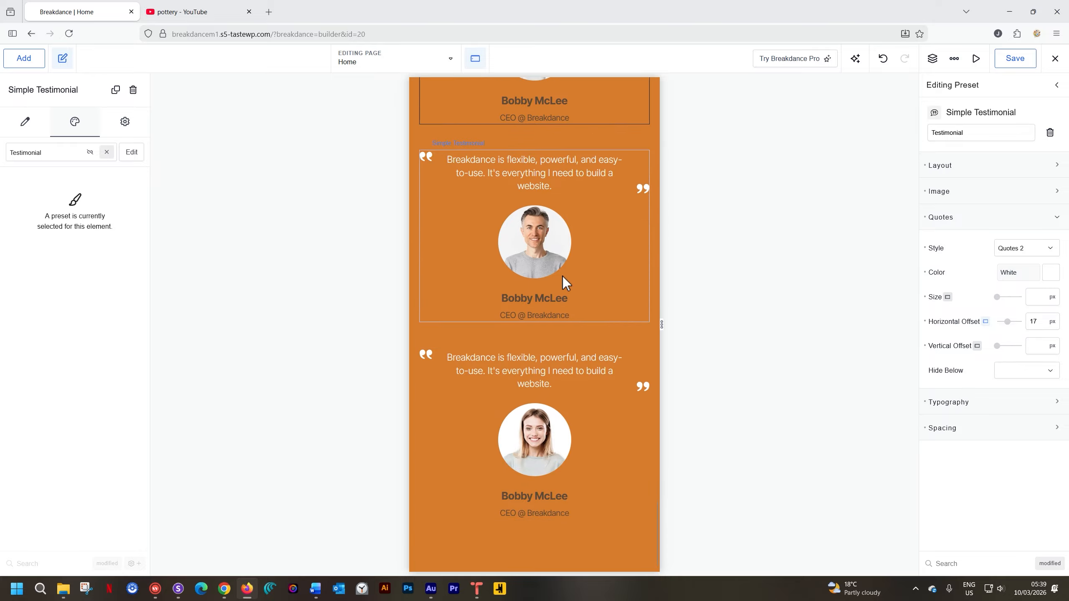
scroll(562, 279, "up", 7)
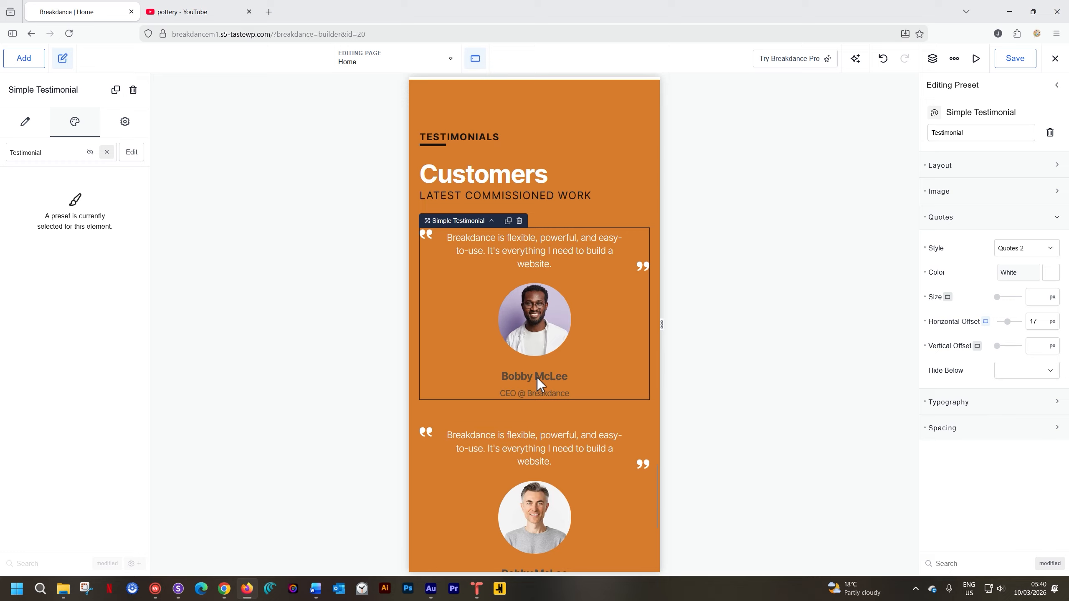
Set the preset's Author typography line height to 1 at the Phone Landscape breakpoint.
left_click(995, 404)
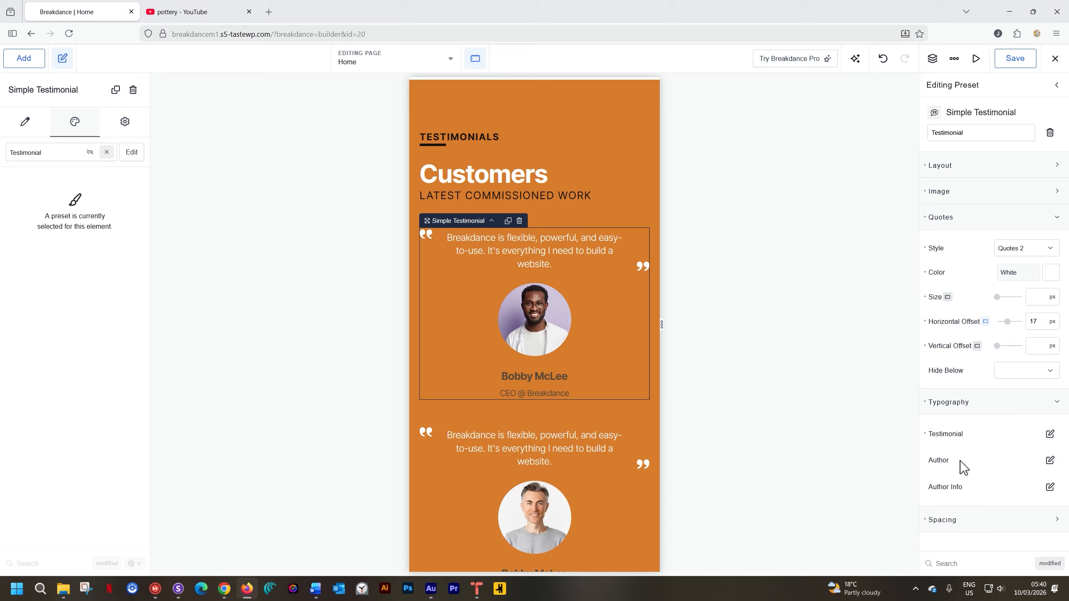
left_click(1050, 461)
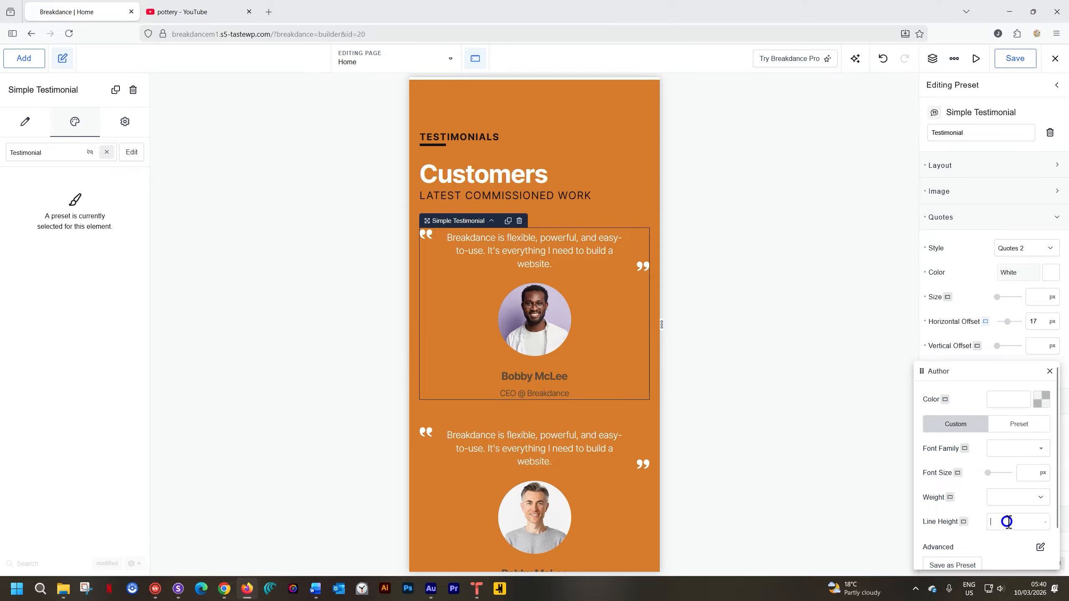
type("1")
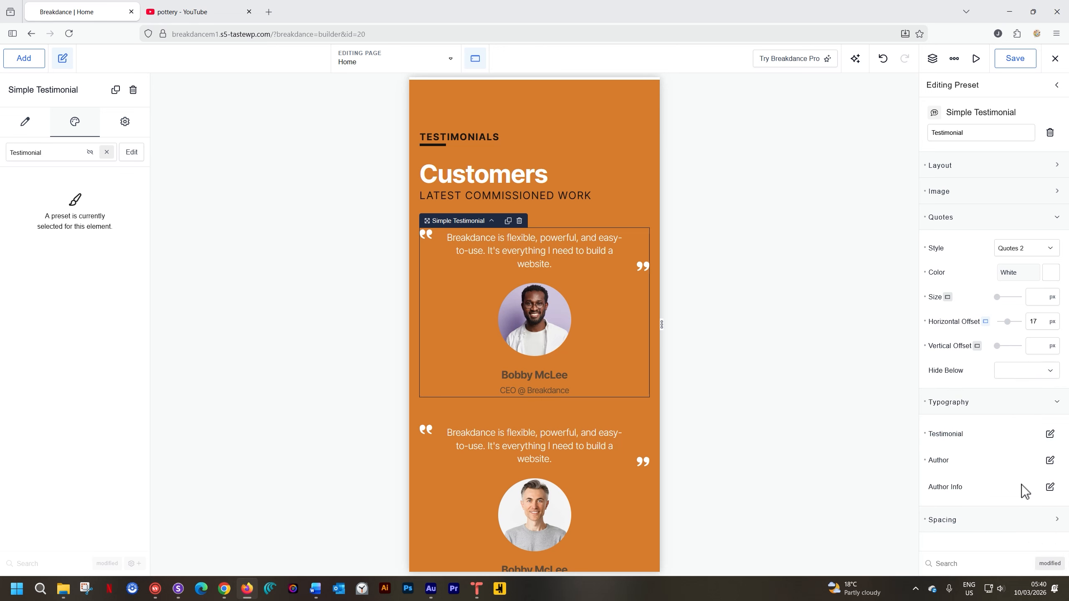
Set the preset's Author Info typography line height to 1 at Phone Landscape and return to the Desktop breakpoint.
left_click(1050, 487)
scroll(992, 519, "down", 2)
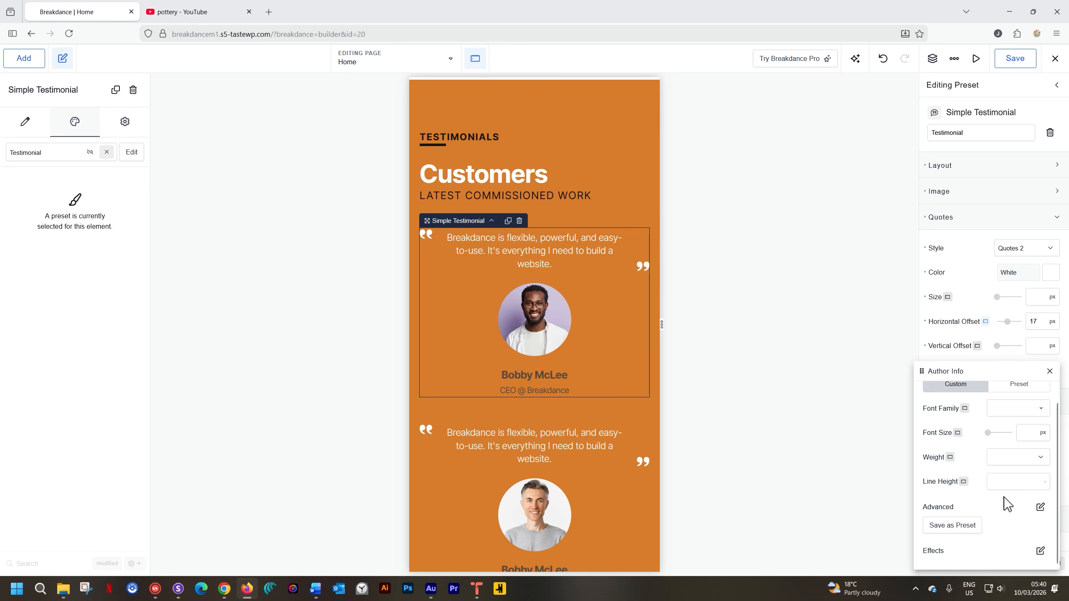
left_click(1003, 481)
type("1")
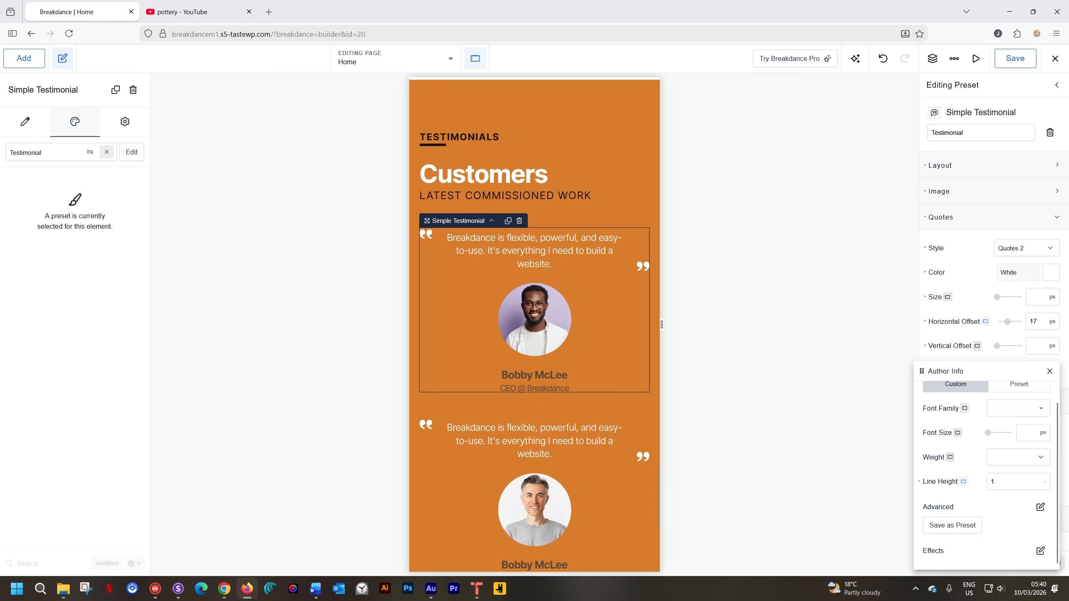
left_click(1050, 370)
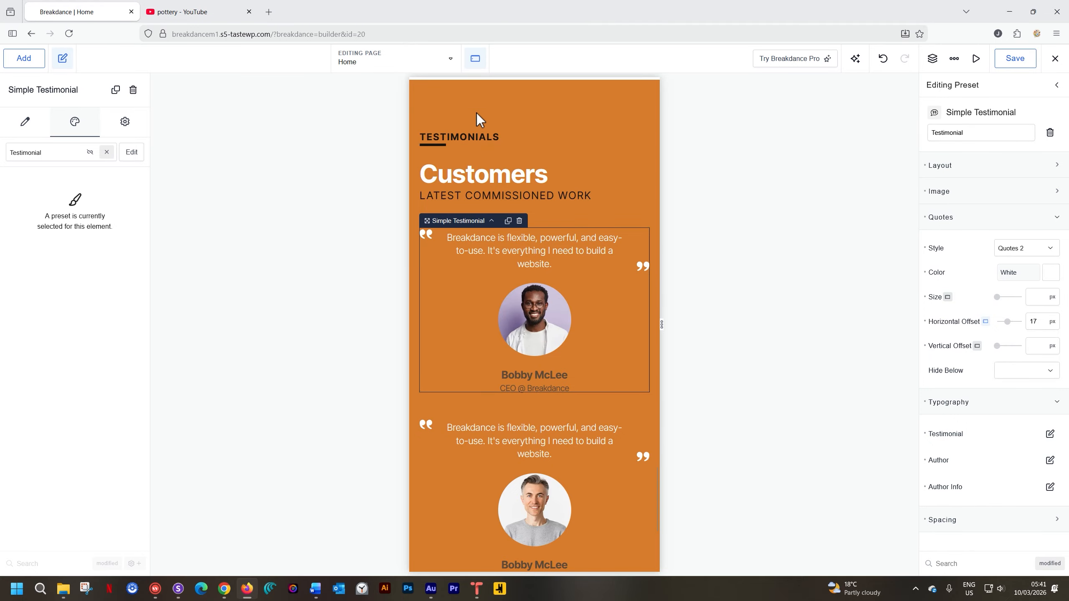
left_click(475, 59)
left_click(489, 99)
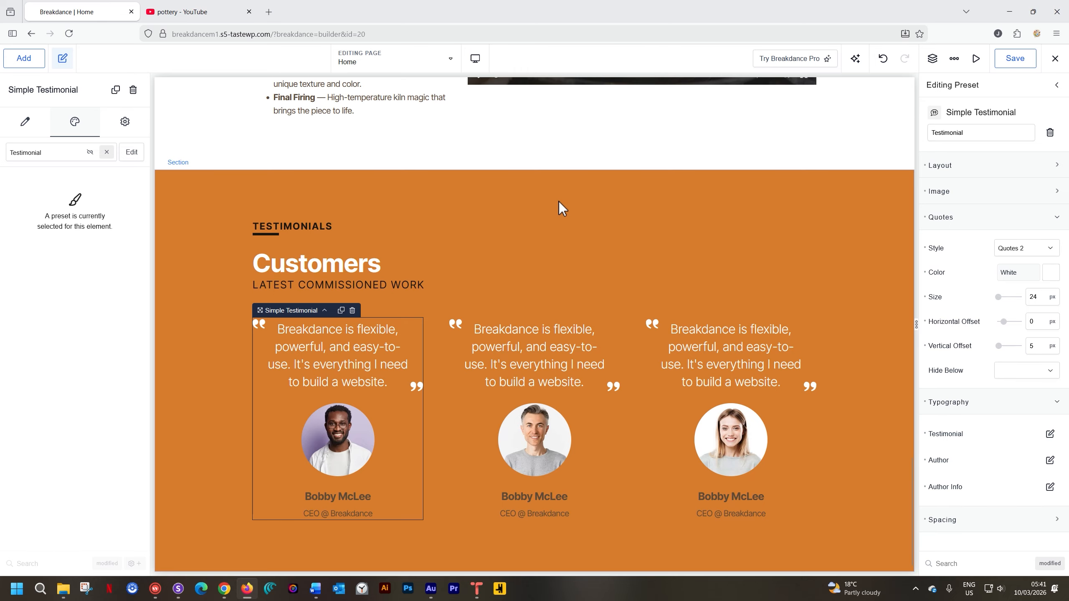
Switch to Sizzy and examine the home page's testimonials section in the iPhone, iPad, MacBook Air and Desktop previews.
left_click(178, 589)
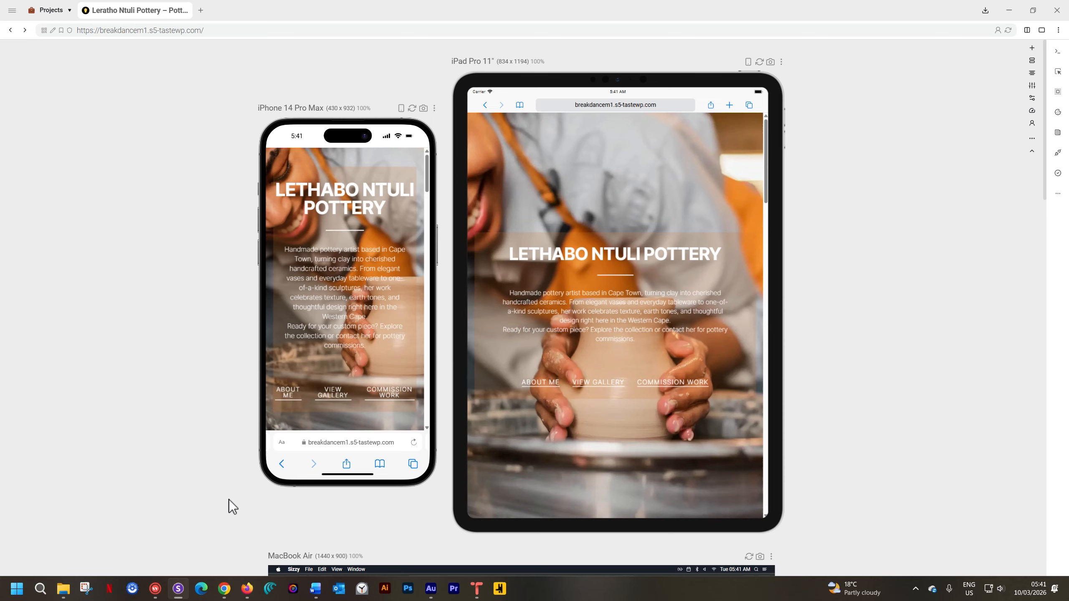
scroll(725, 385, "down", 10)
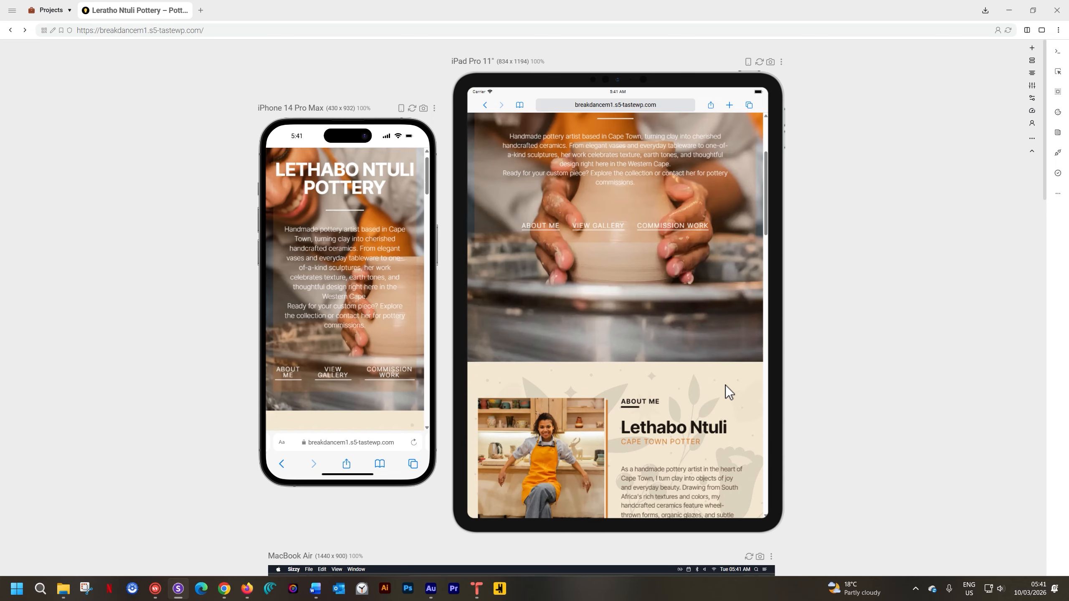
scroll(726, 386, "down", 10)
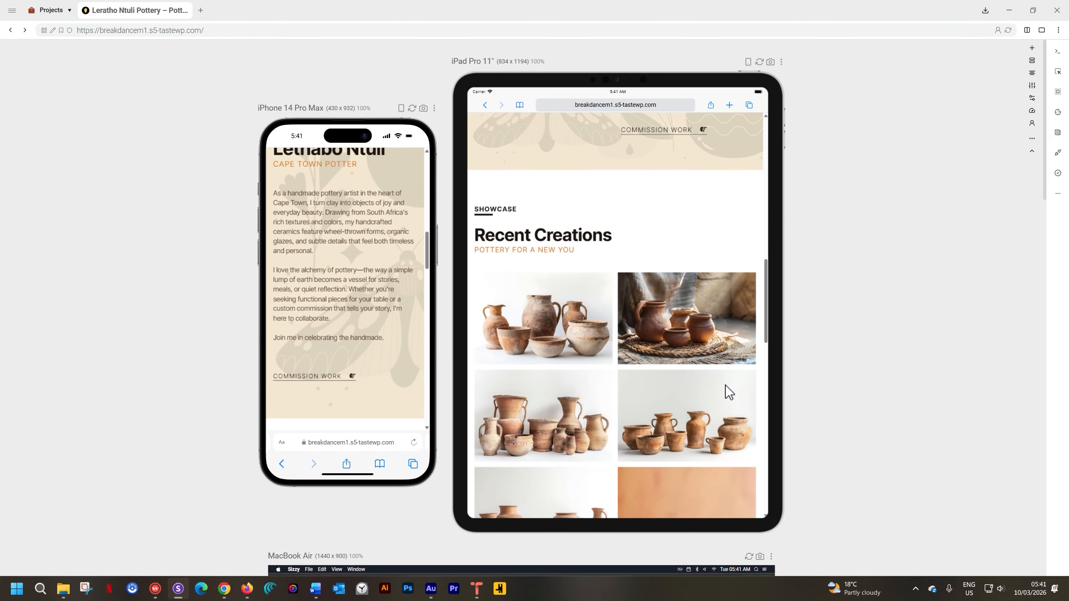
scroll(725, 386, "down", 8)
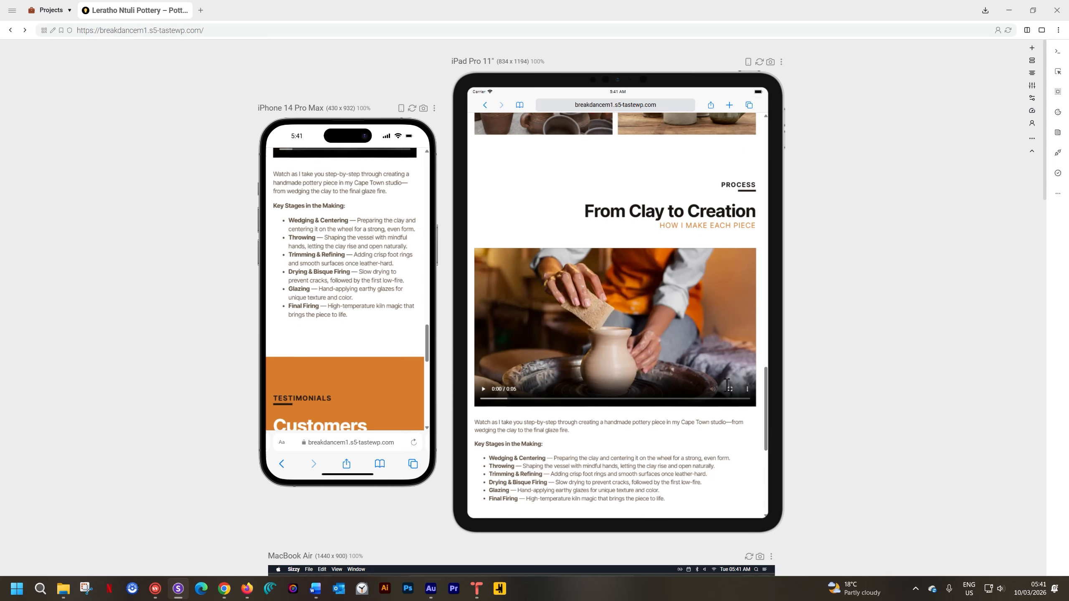
scroll(726, 386, "down", 5)
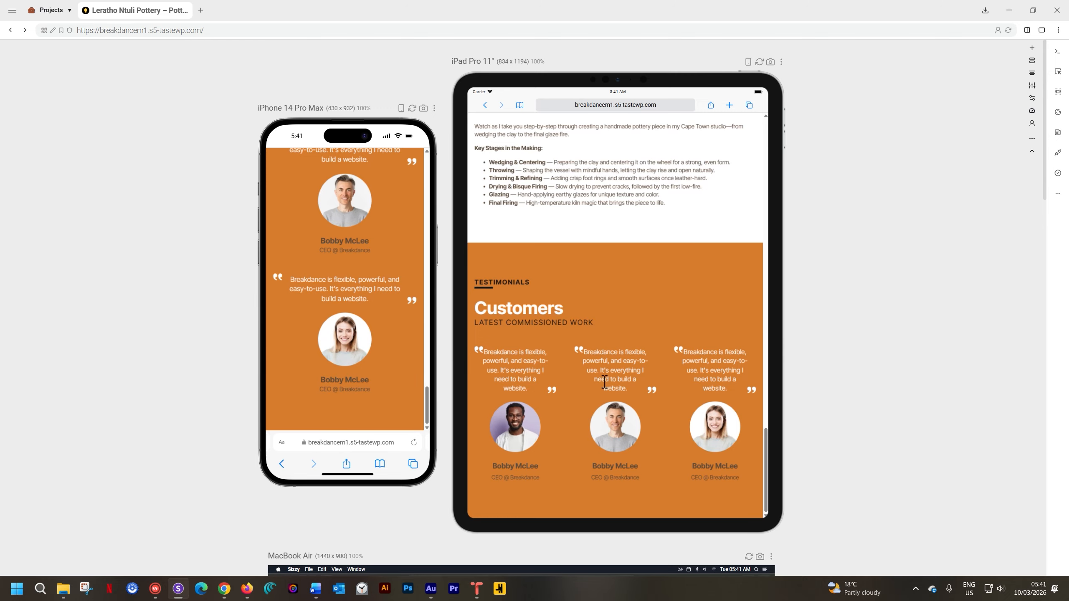
scroll(602, 382, "down", 3)
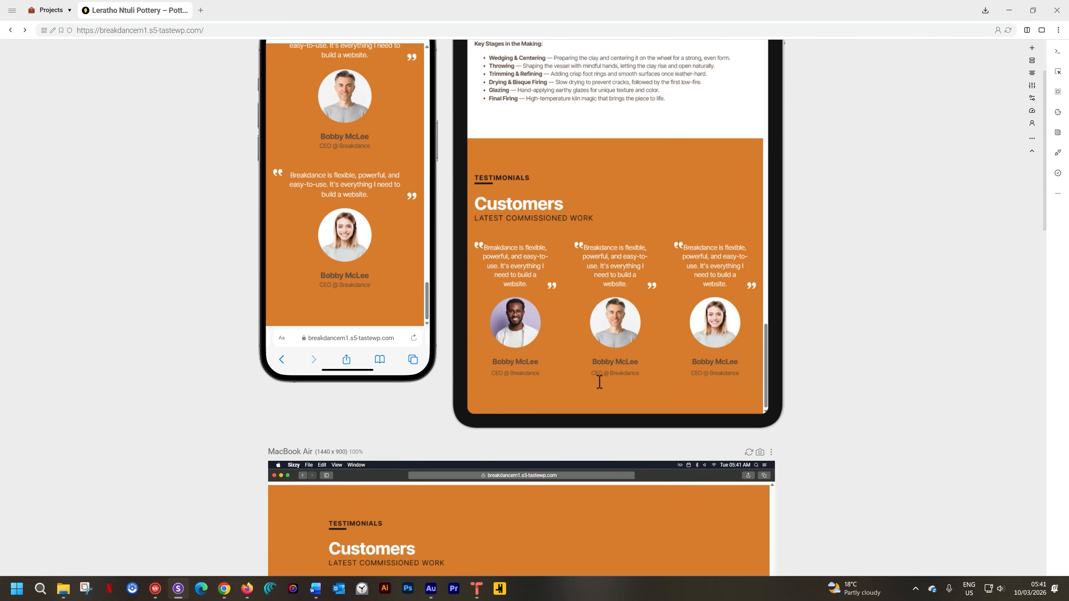
scroll(600, 383, "down", 8)
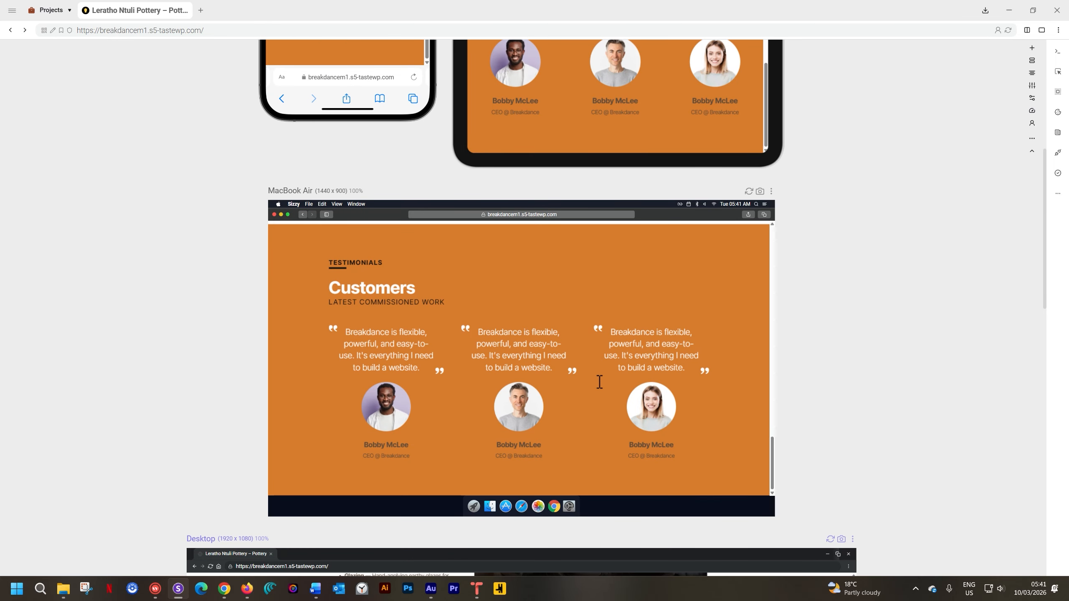
scroll(599, 382, "down", 11)
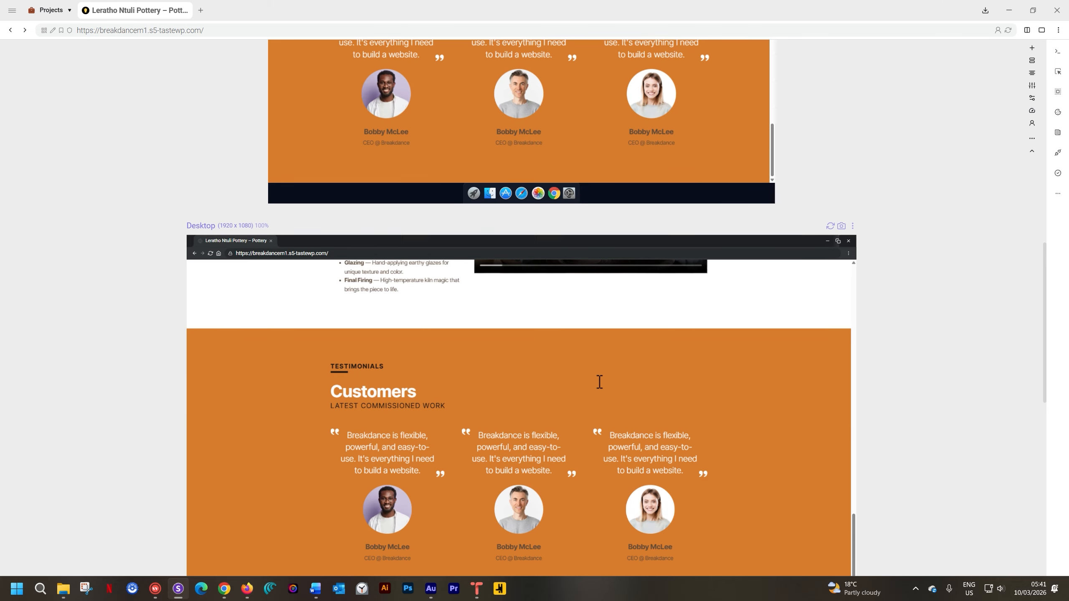